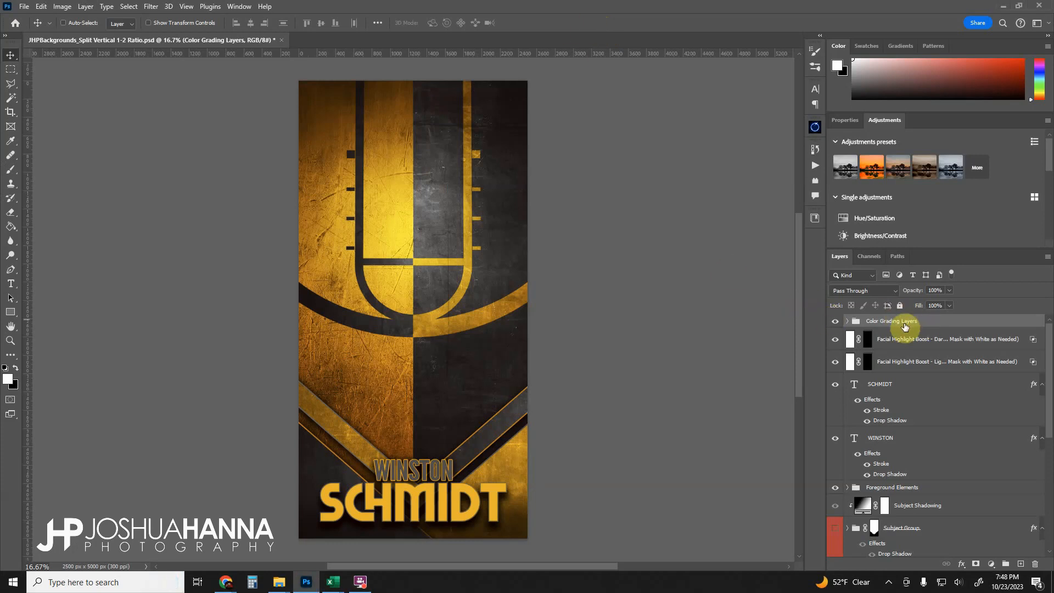
# - Expand the Color Grading Layers group to reveal its adjustment layers
pyautogui.click(841, 321)
pyautogui.click(841, 322)
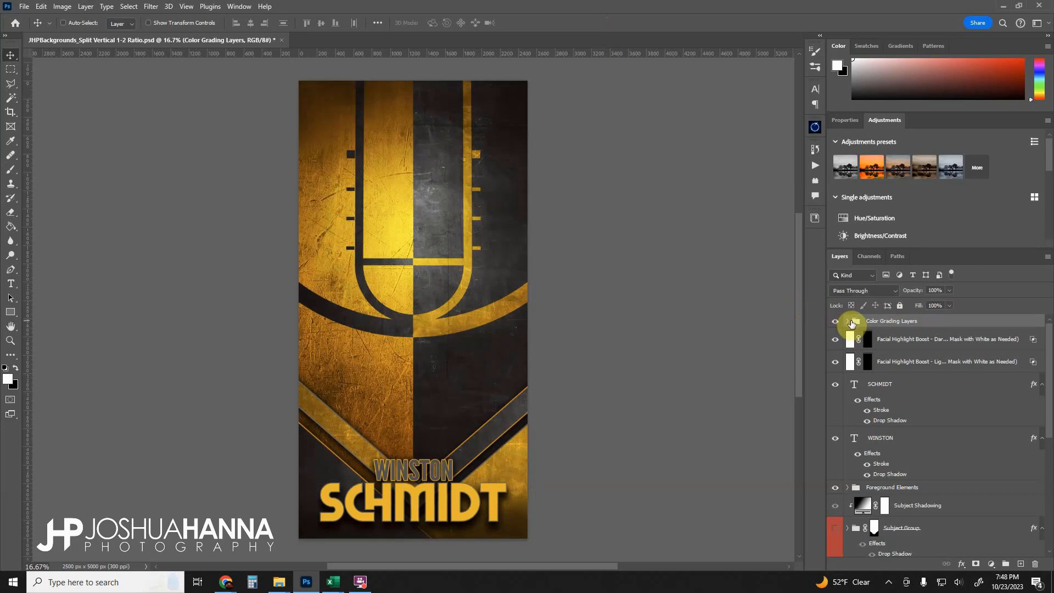
pyautogui.click(846, 323)
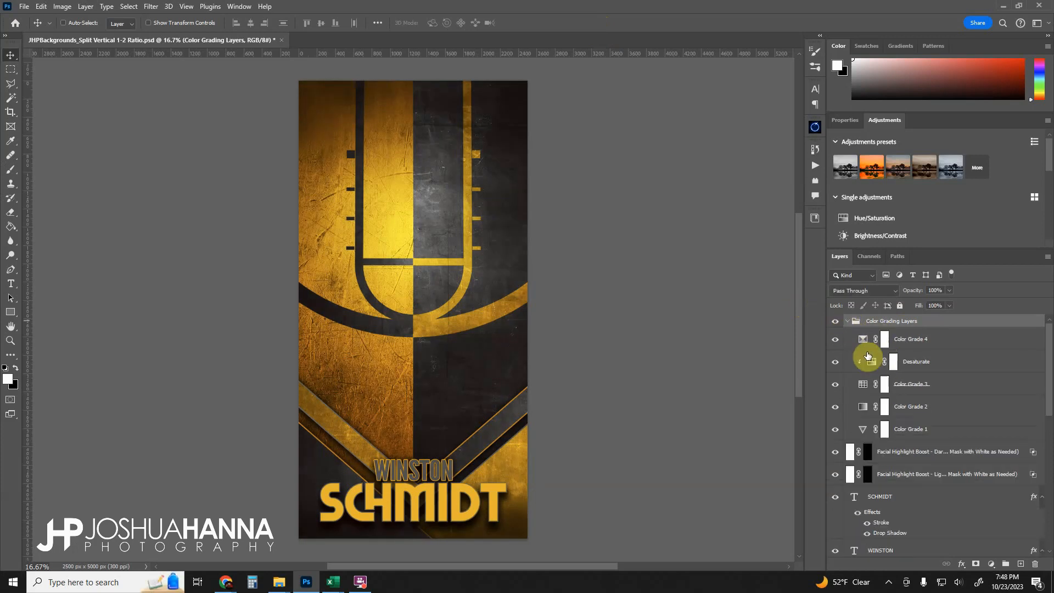
# - Toggle the visibility of the top color grade layers to compare, and select Color Grade 4's mask
pyautogui.click(835, 339)
pyautogui.moveTo(837, 364)
pyautogui.mouseDown()
pyautogui.moveTo(834, 423)
pyautogui.moveTo(836, 344)
pyautogui.mouseUp()
pyautogui.click(946, 343)
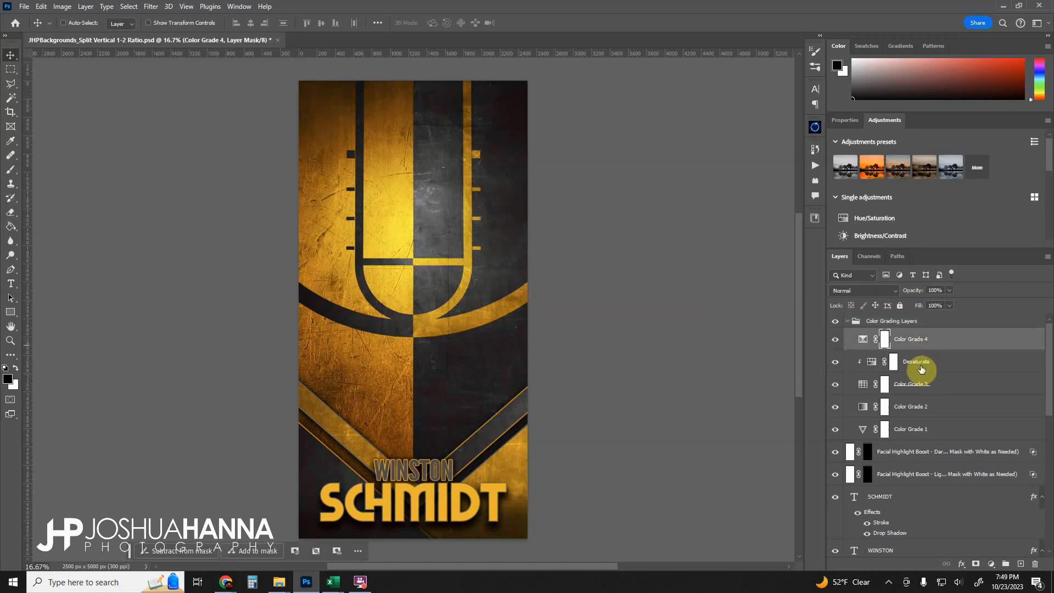
# - Collapse the Color Grading Layers group and inspect both Facial Highlight Boost layers in turn
pyautogui.click(849, 324)
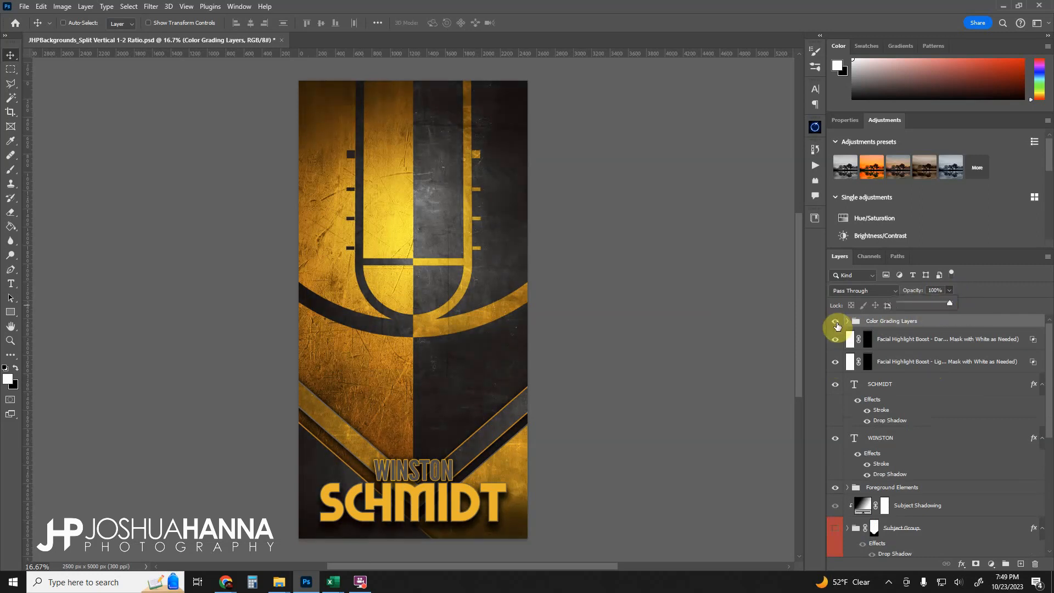
pyautogui.click(937, 326)
pyautogui.click(895, 339)
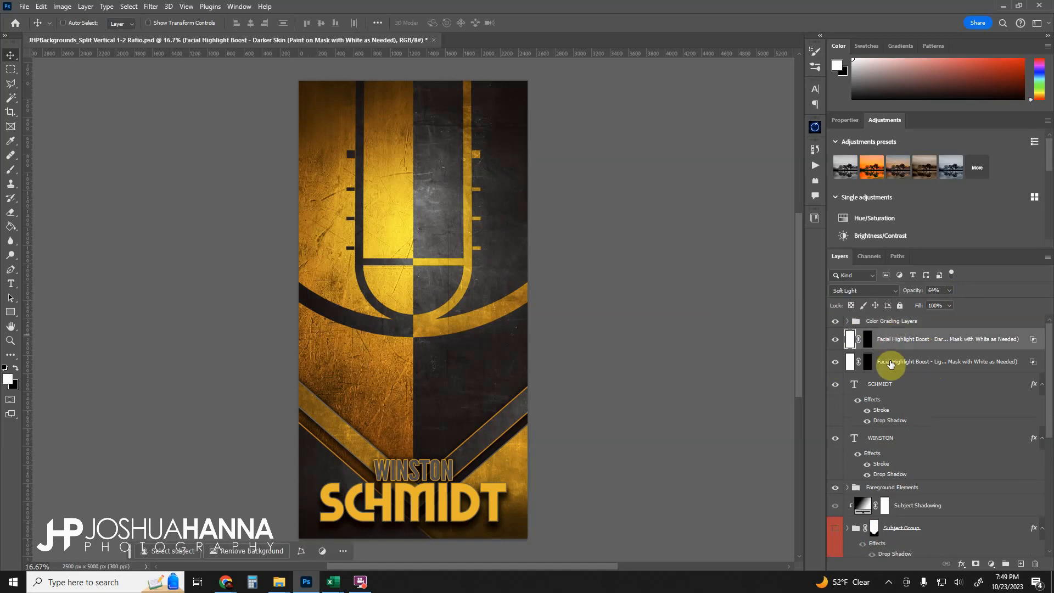
pyautogui.click(891, 363)
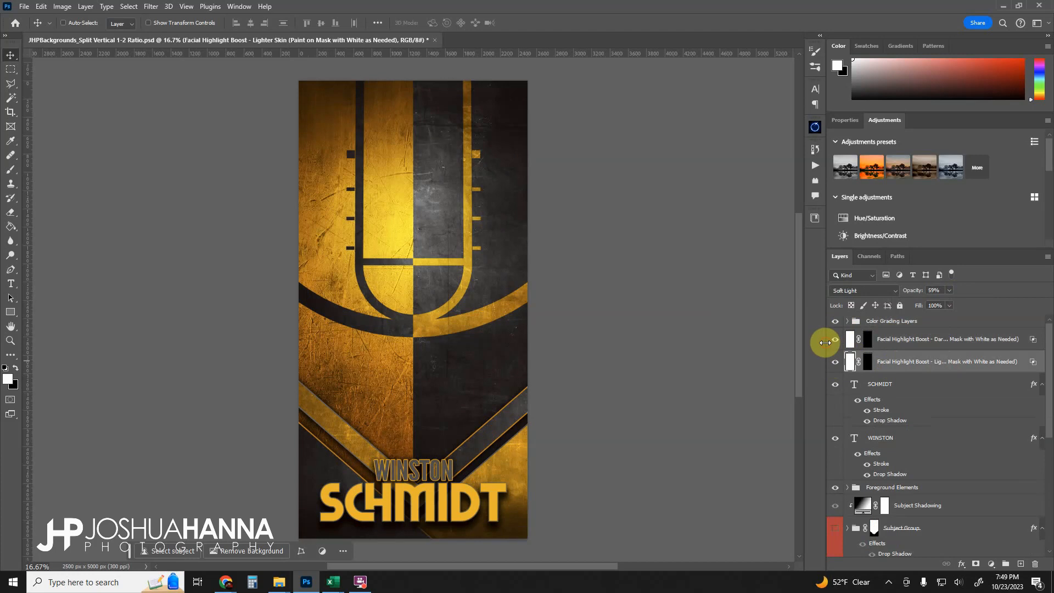
# - Select the Lighter Skin highlight layer's mask and set up the Brush tool with white as the foreground color
pyautogui.moveTo(825, 342); pyautogui.dragTo(769, 361)
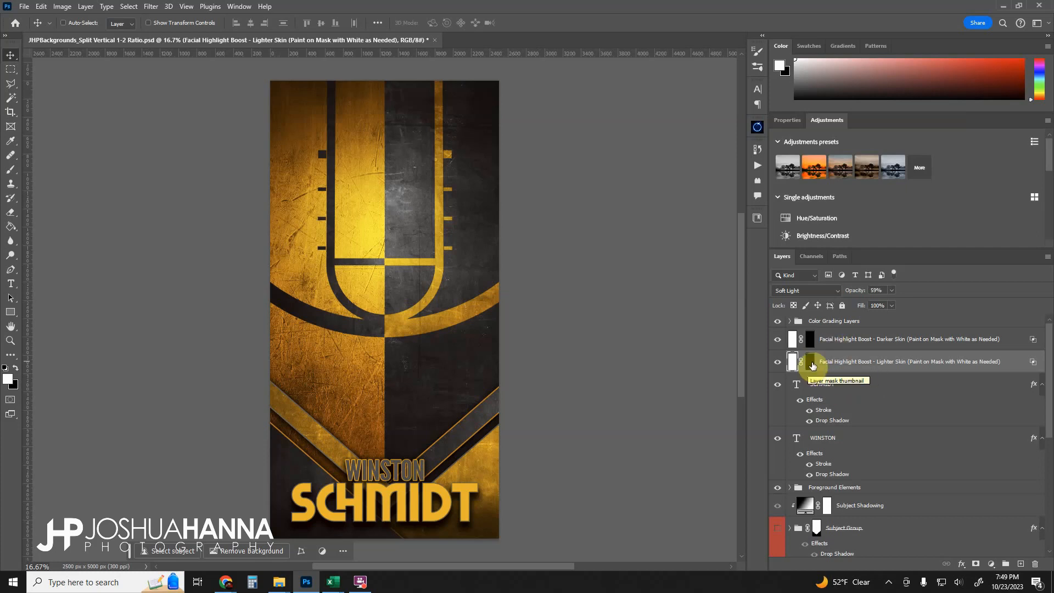
pyautogui.click(812, 364)
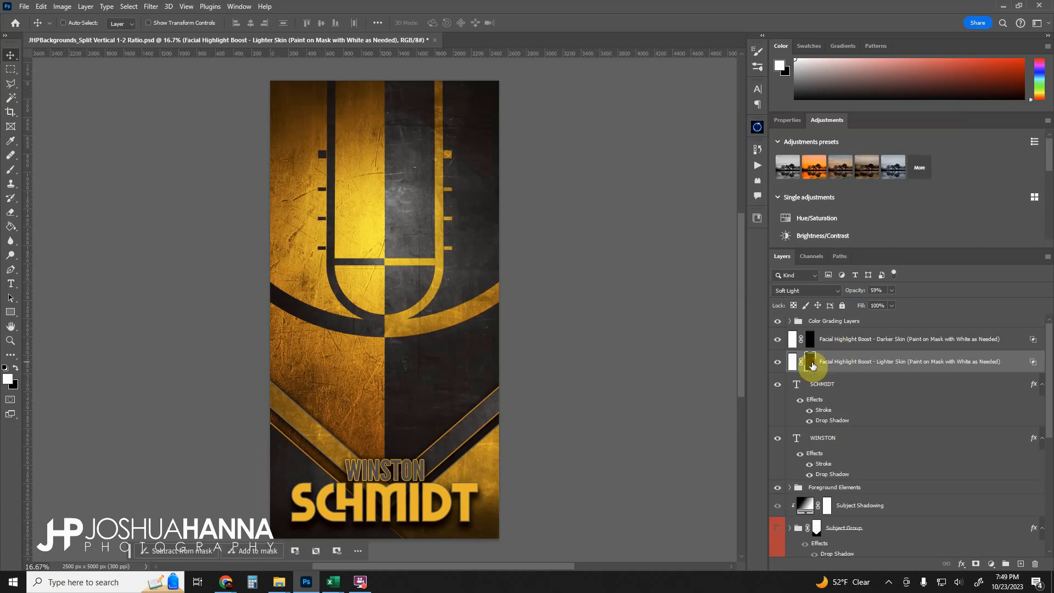
pyautogui.press('x')
pyautogui.click(10, 175)
pyautogui.click(16, 368)
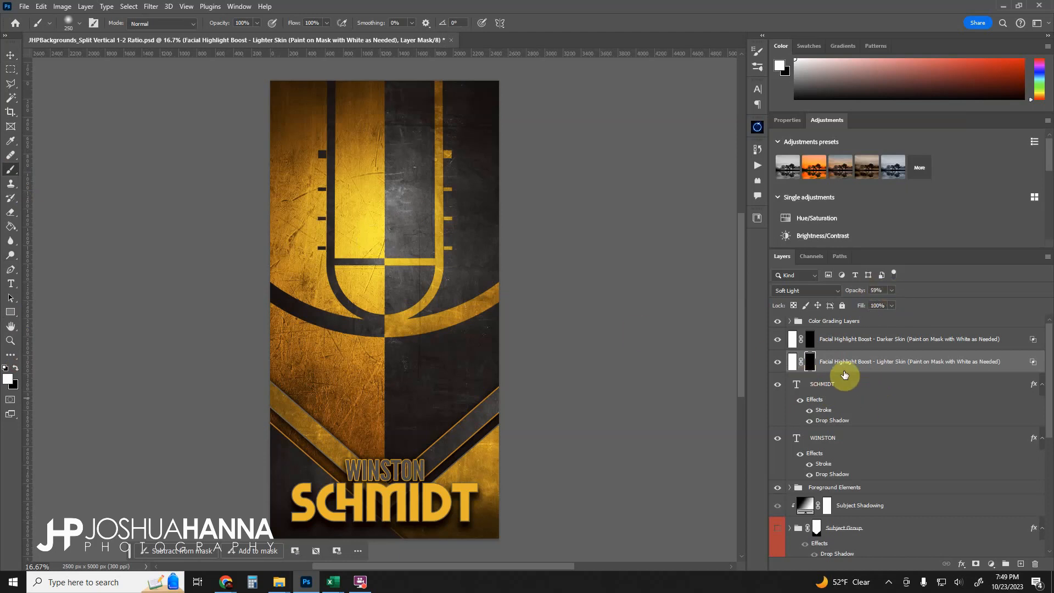
# - Inspect the SCHMIDT and WINSTON text layers and their effects further down the layer stack
pyautogui.click(804, 390)
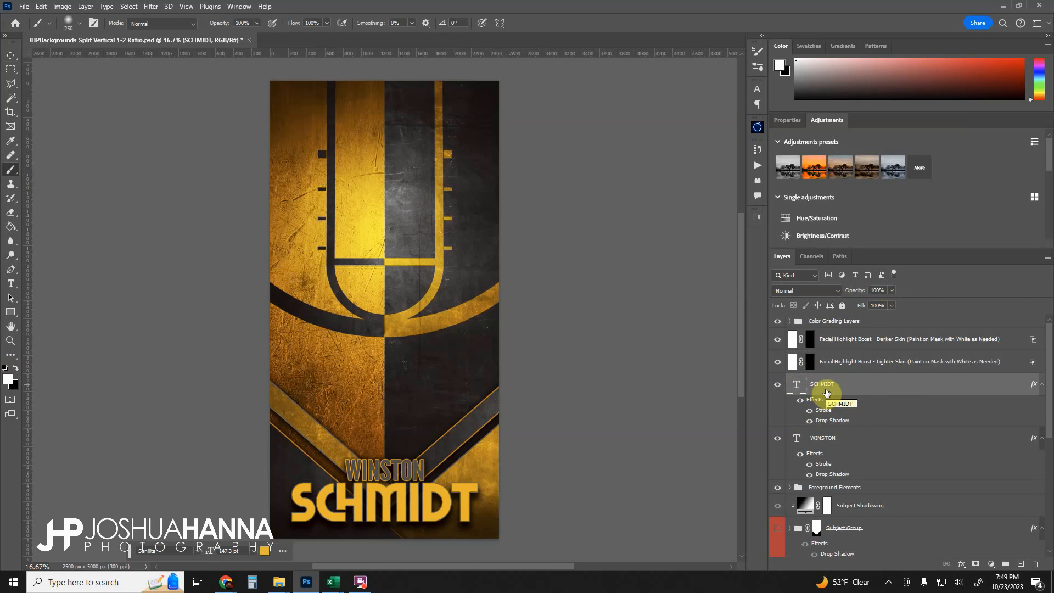
pyautogui.click(861, 438)
pyautogui.scroll(-3, 844, 437)
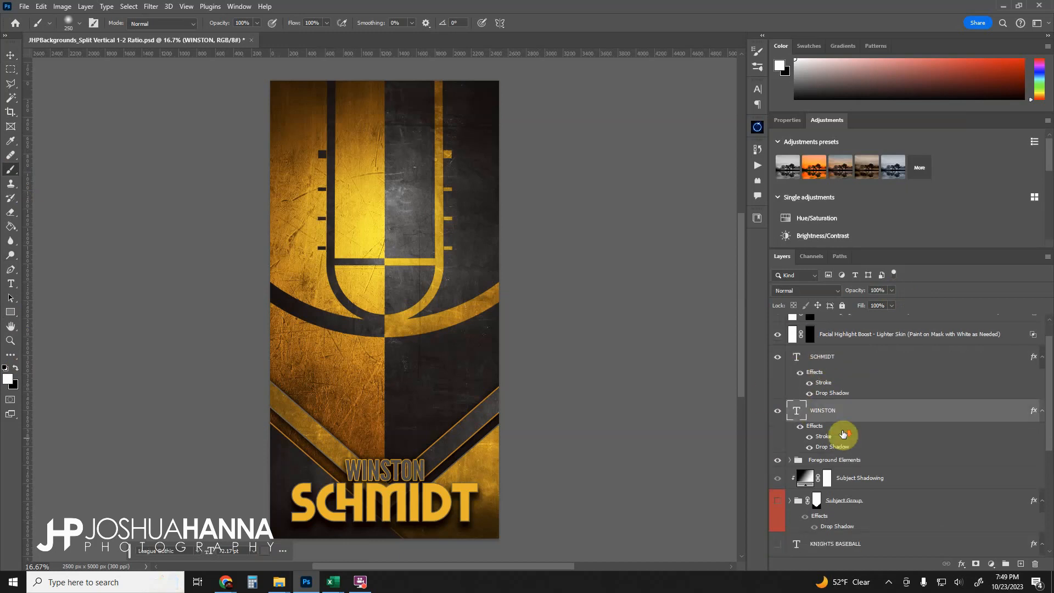
pyautogui.scroll(-2, 827, 409)
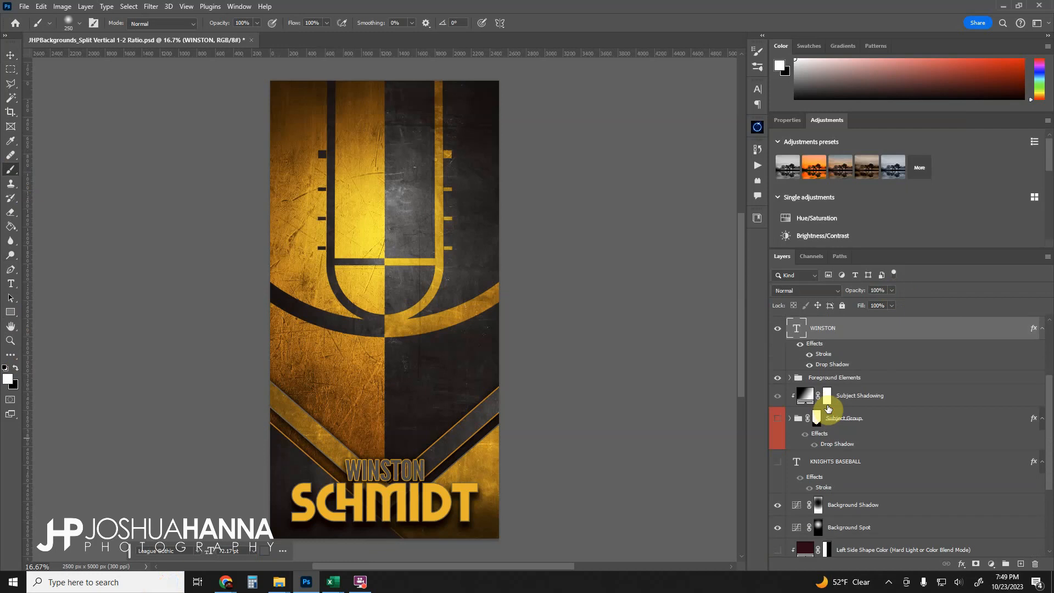
# - Select the Foreground Elements group, toggle its visibility to compare, and expand it
pyautogui.click(801, 378)
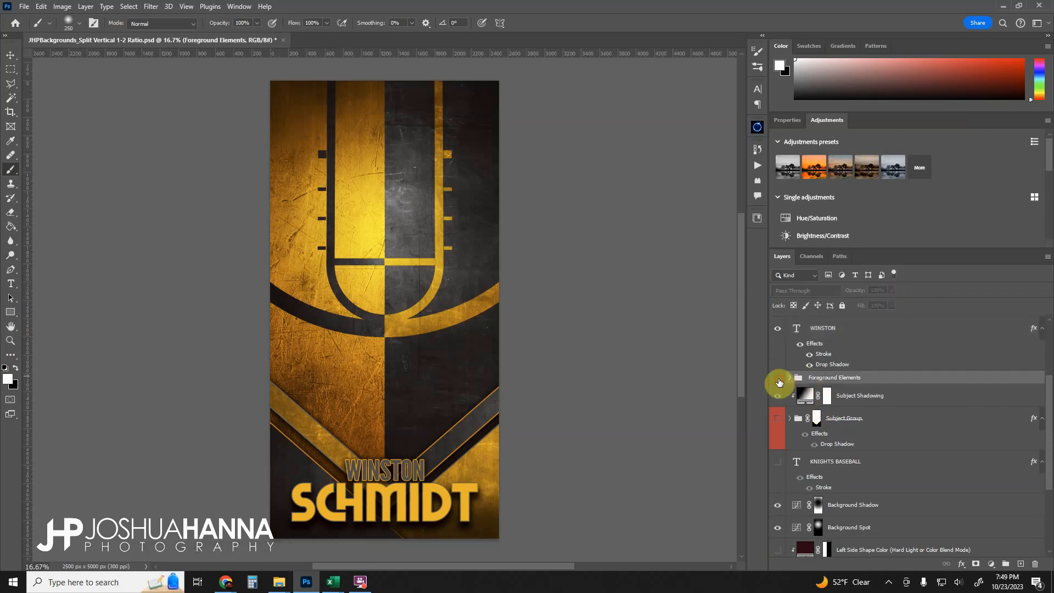
pyautogui.click(779, 382)
pyautogui.click(789, 380)
pyautogui.scroll(-2, 887, 388)
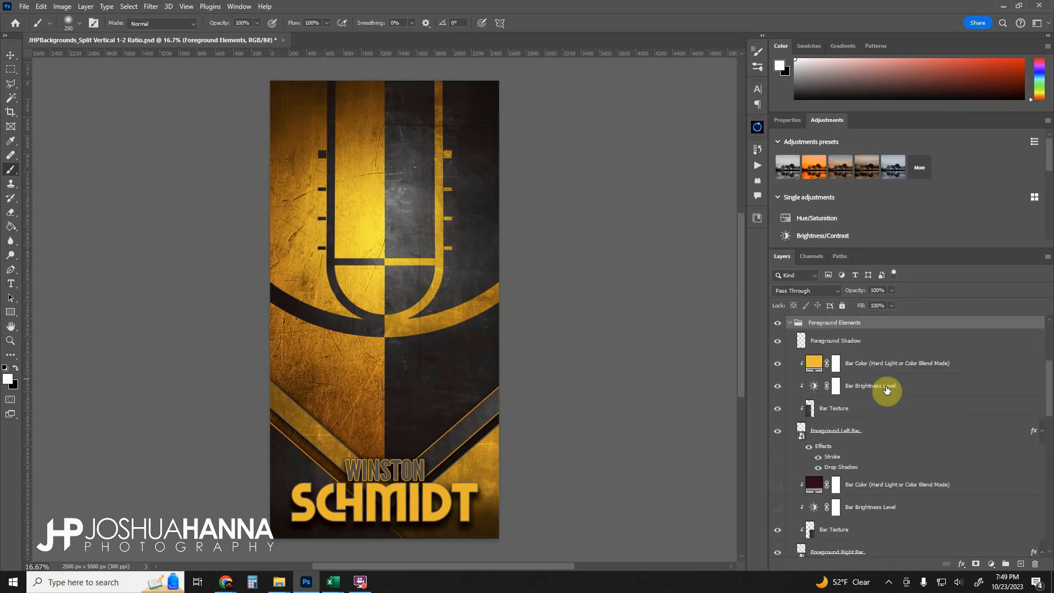
# - Toggle the Foreground Shadow layer to compare, then inspect the Bar Color and Foreground Left Bar layers
pyautogui.click(777, 341)
pyautogui.click(778, 341)
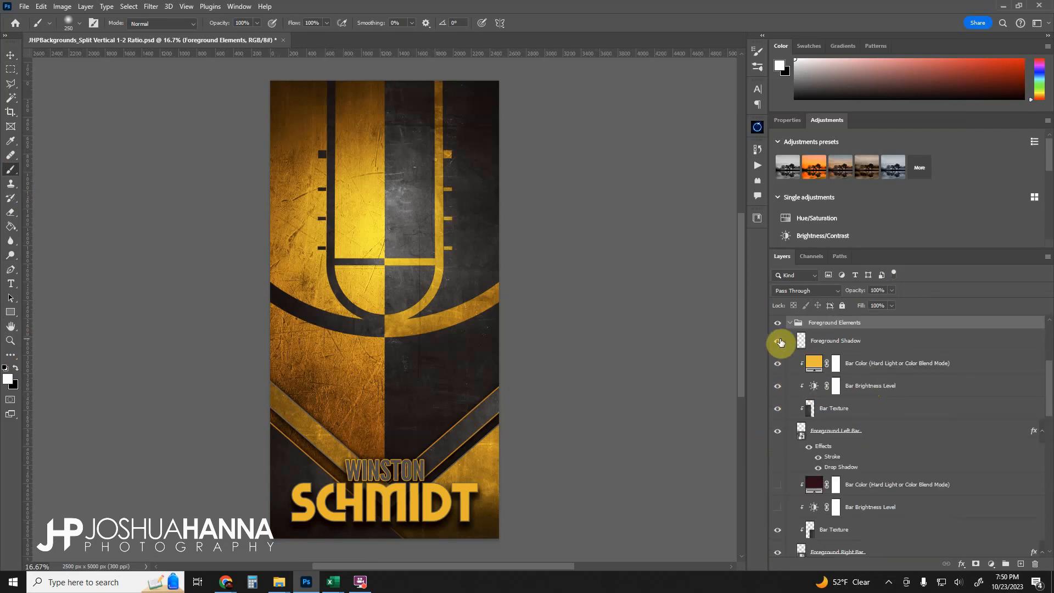
pyautogui.click(870, 362)
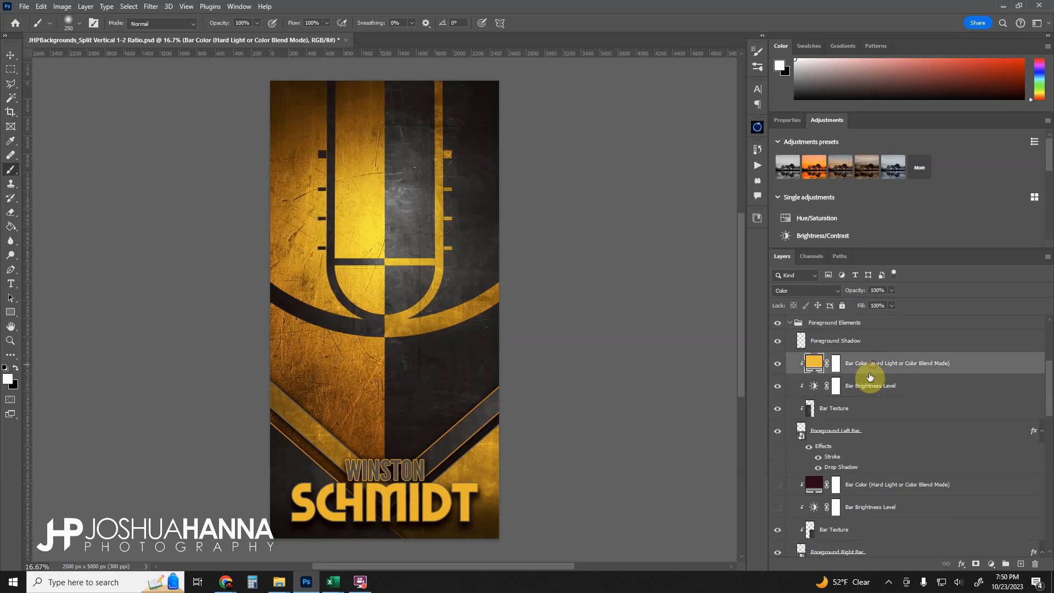
pyautogui.click(838, 432)
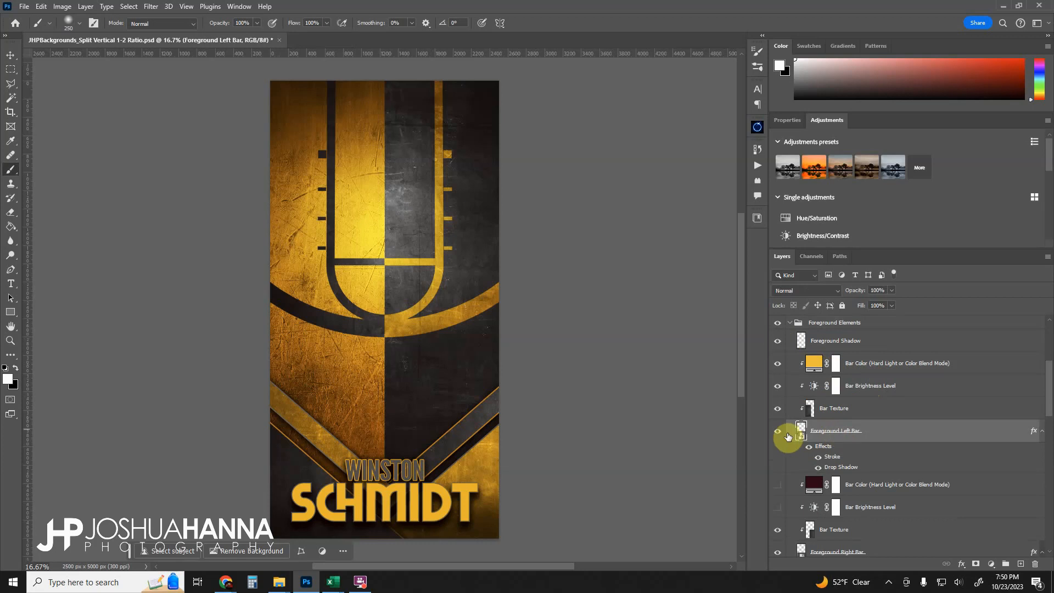
# - Toggle visibility of the Foreground Left Bar, Foreground Right Bar and Foreground Left Triangle layers to preview each
pyautogui.click(778, 435)
pyautogui.click(778, 436)
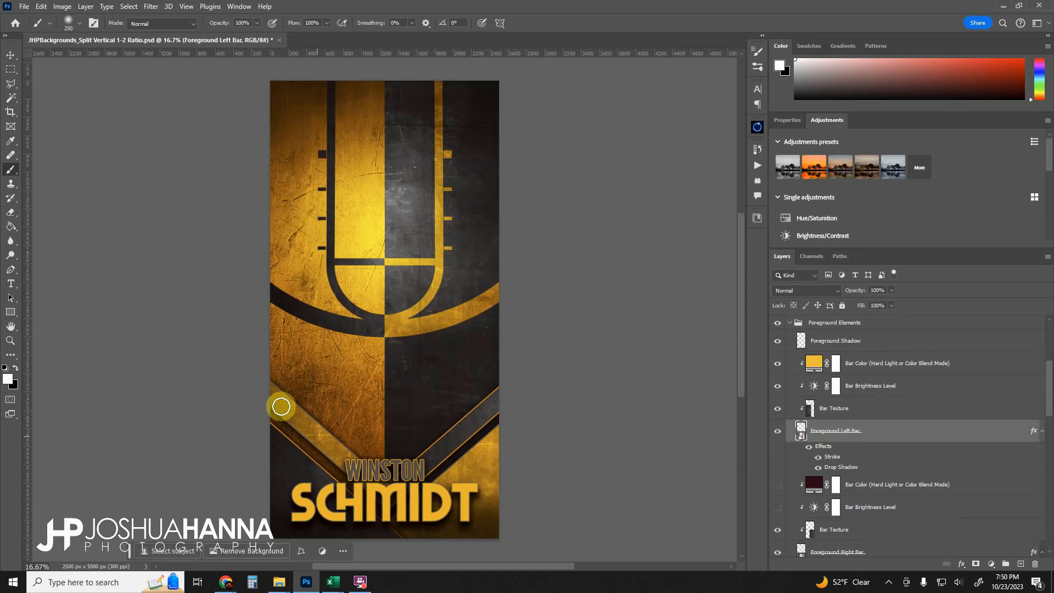
pyautogui.click(778, 432)
pyautogui.click(777, 433)
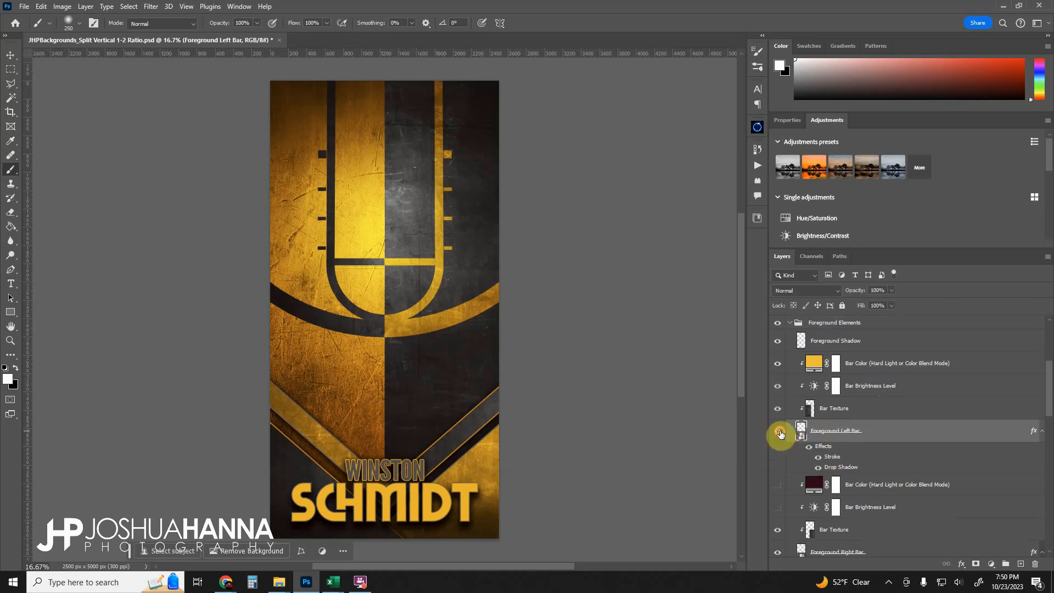
pyautogui.scroll(-3, 809, 436)
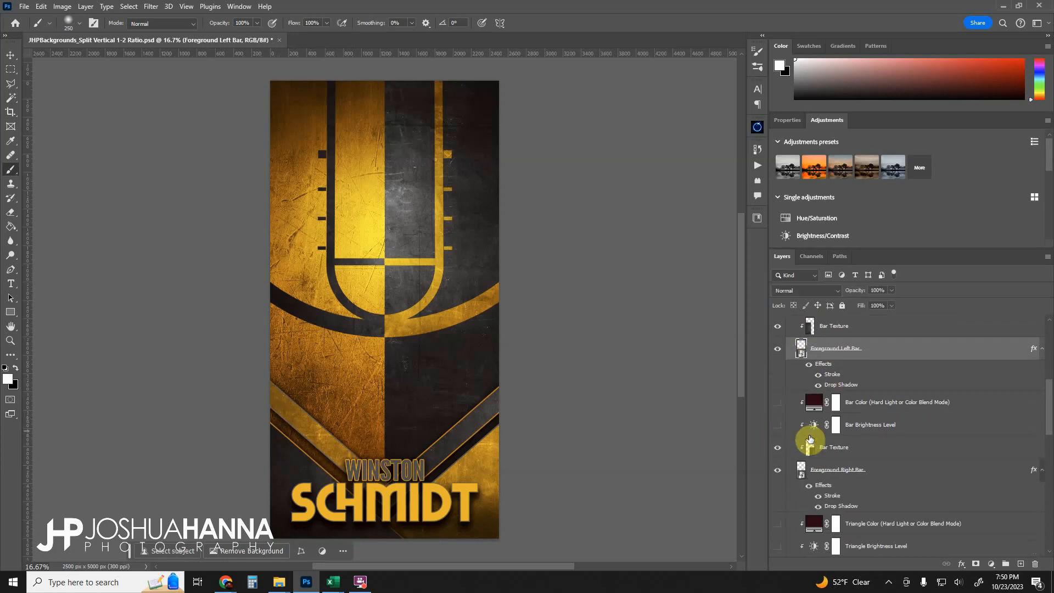
pyautogui.click(778, 473)
pyautogui.click(778, 473)
pyautogui.scroll(-3, 788, 469)
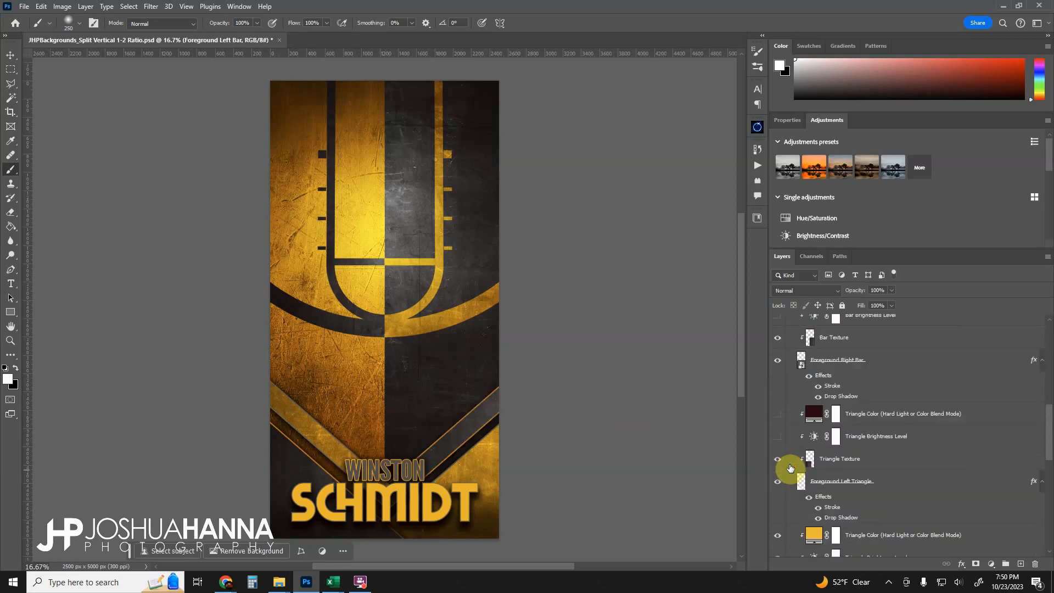
pyautogui.click(777, 469)
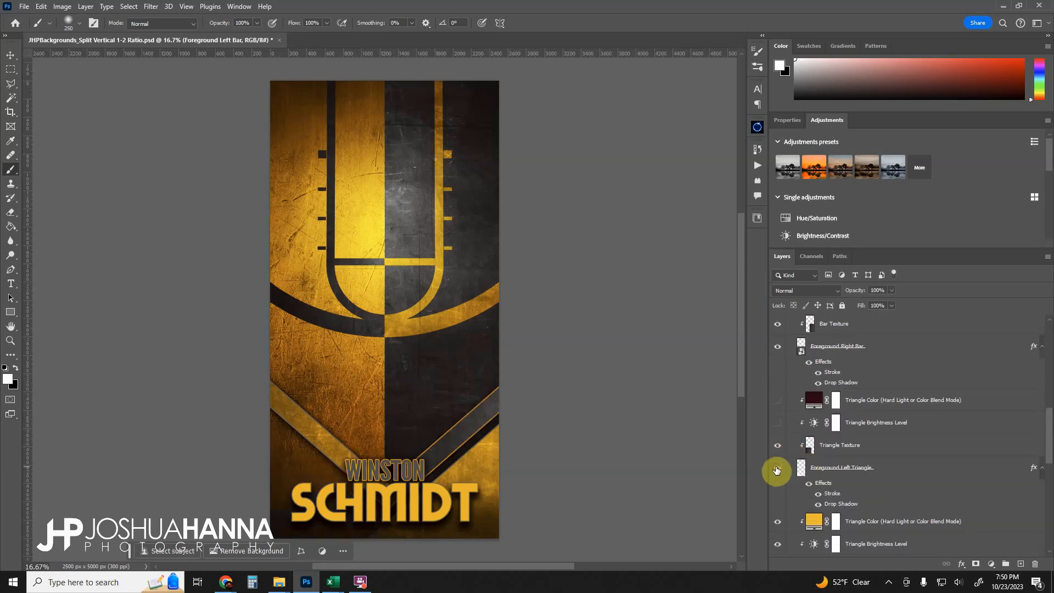
pyautogui.click(777, 468)
# - Toggle the Foreground Right Triangle layer to preview it and inspect the Triangle Texture layer
pyautogui.scroll(-2, 778, 469)
pyautogui.scroll(-2, 780, 516)
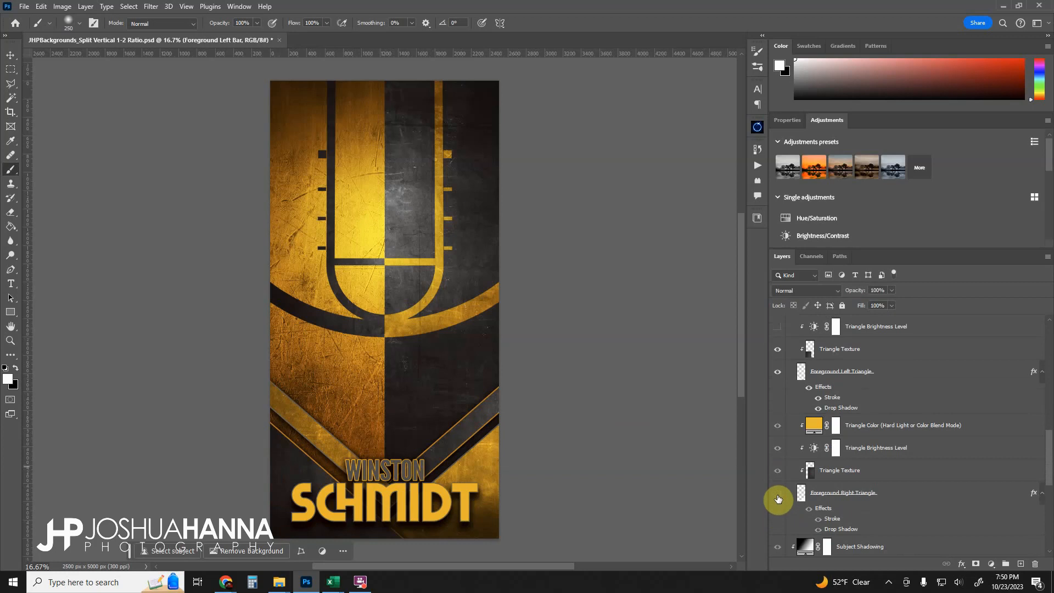
pyautogui.click(778, 496)
pyautogui.click(778, 495)
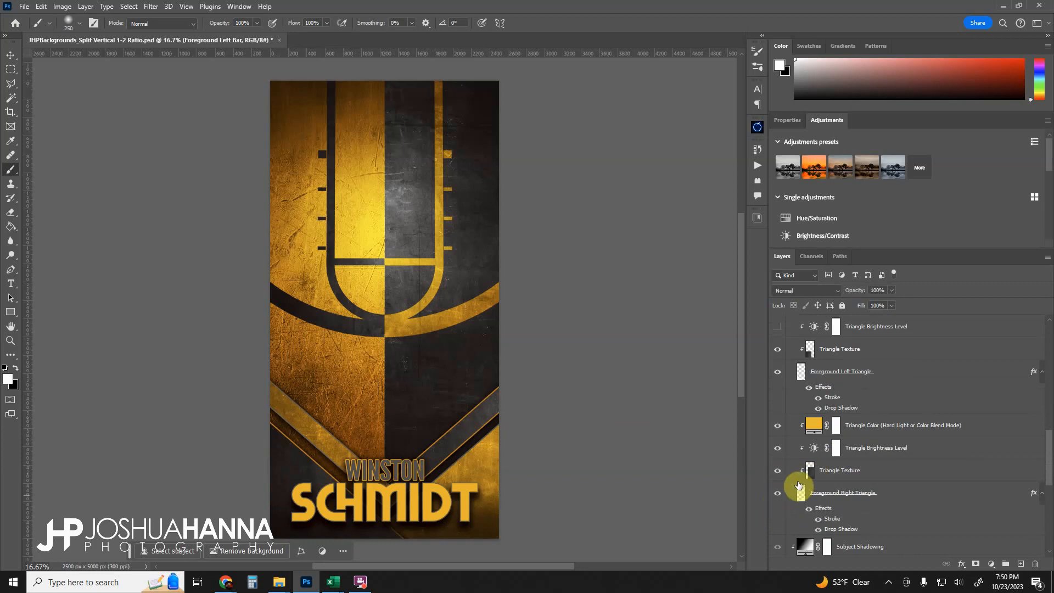
pyautogui.click(838, 472)
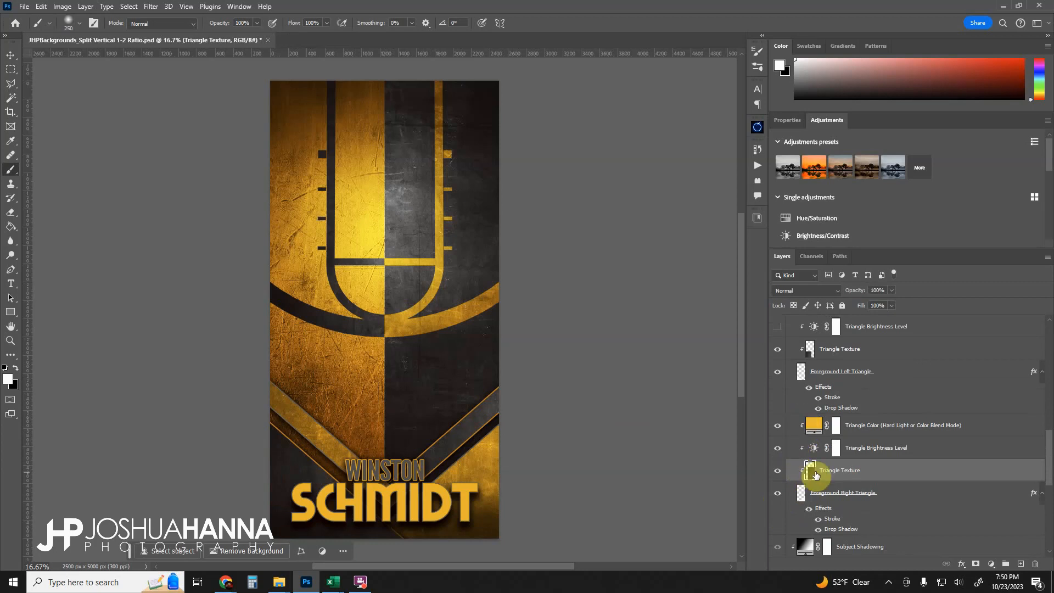
pyautogui.click(778, 495)
pyautogui.click(778, 495)
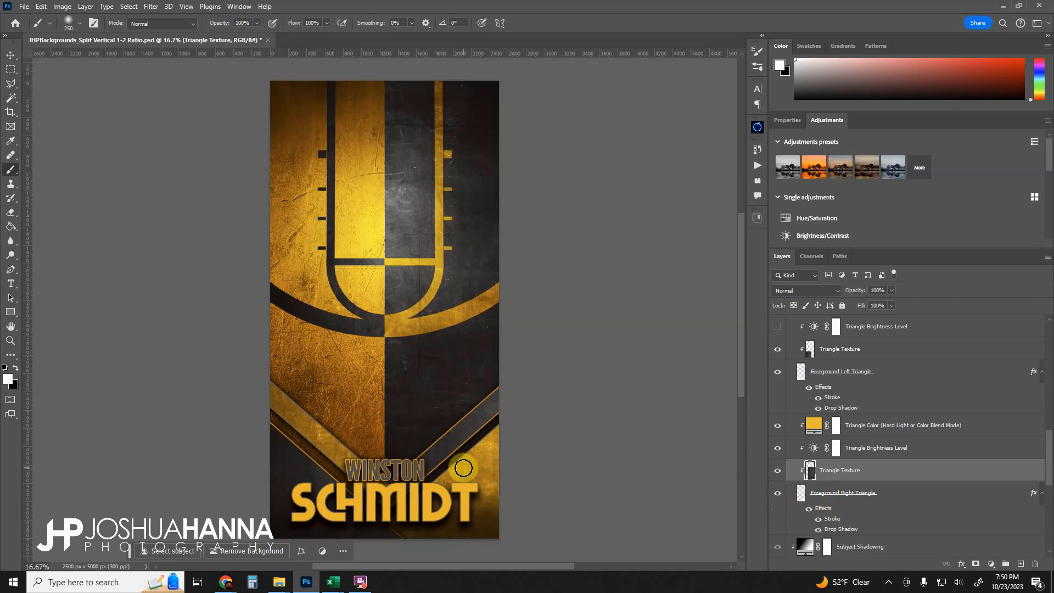
# - Hide the Triangle Texture layer to show the untextured triangle
pyautogui.click(779, 471)
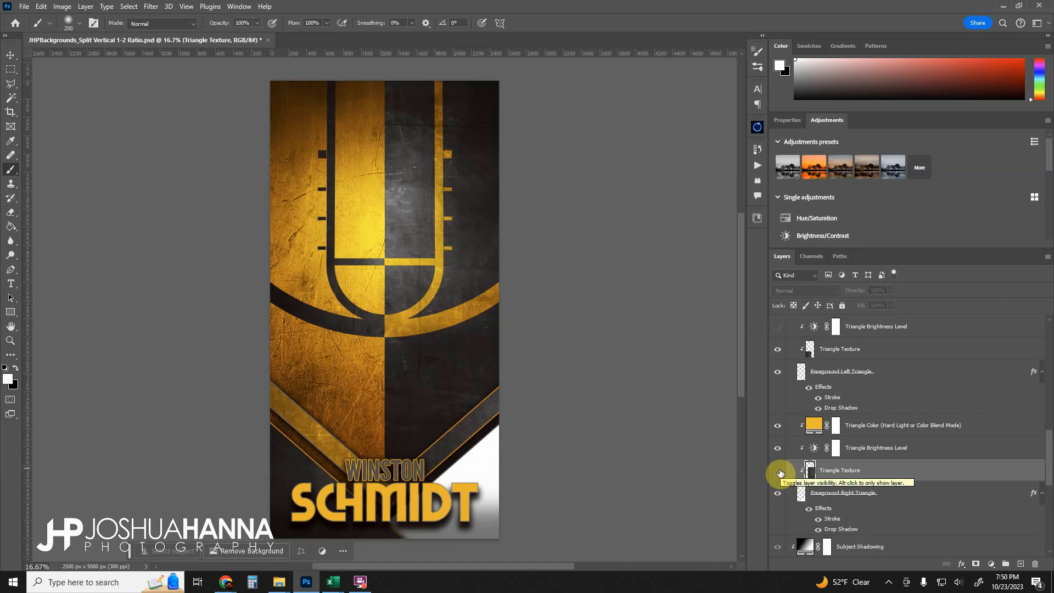
pyautogui.click(778, 472)
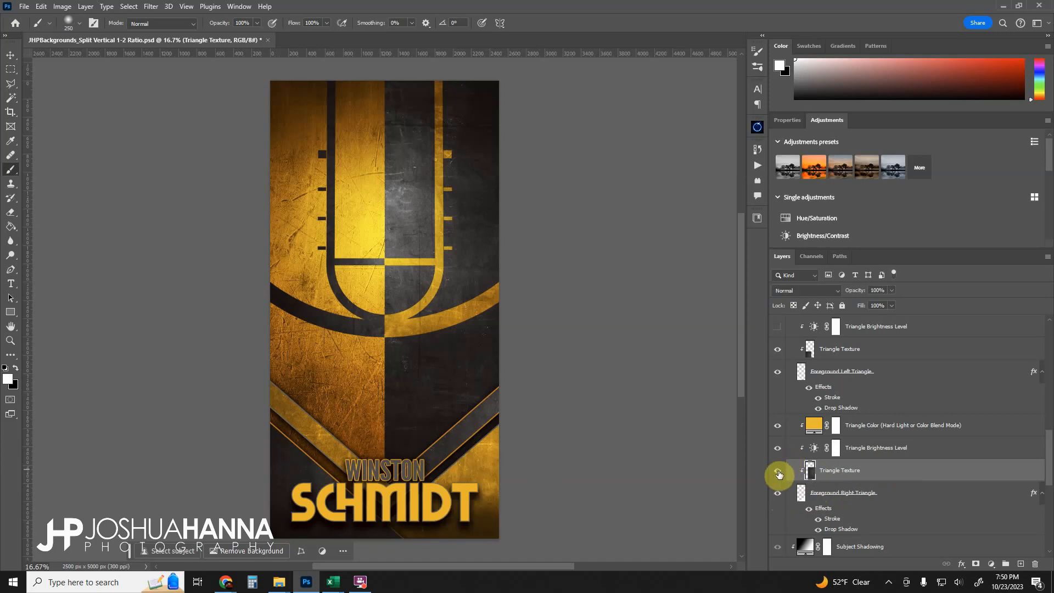
pyautogui.click(778, 473)
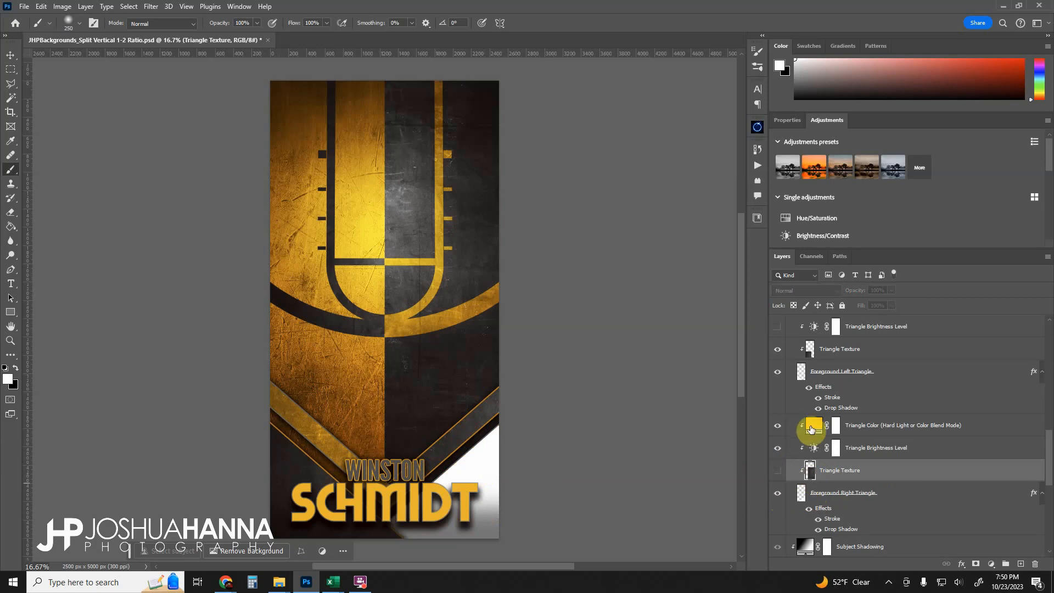
# - Switch the Triangle Color layer's blend mode to Normal and back to Color to compare
pyautogui.click(818, 429)
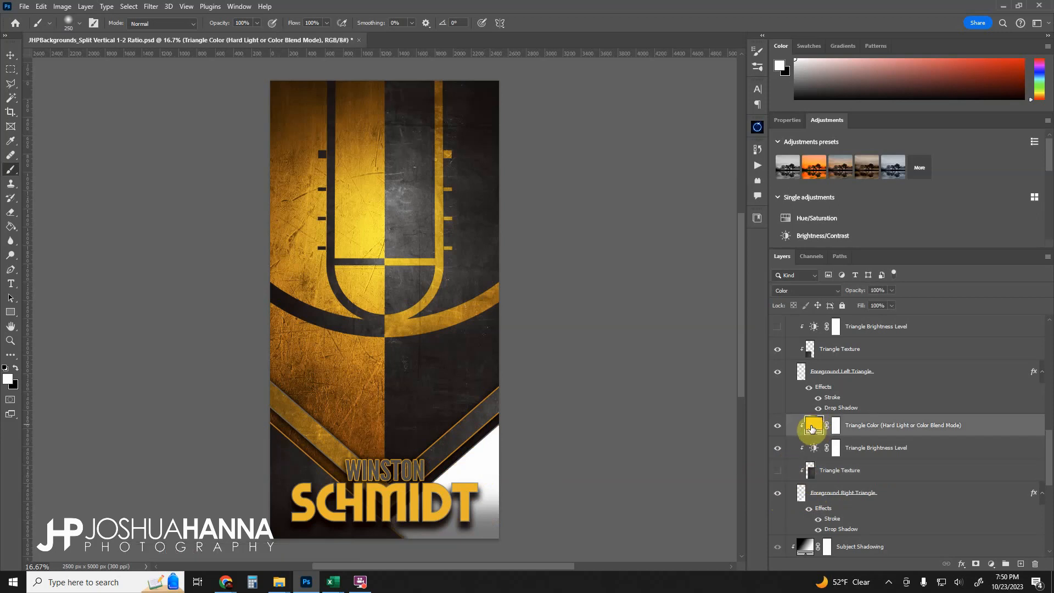
pyautogui.click(805, 290)
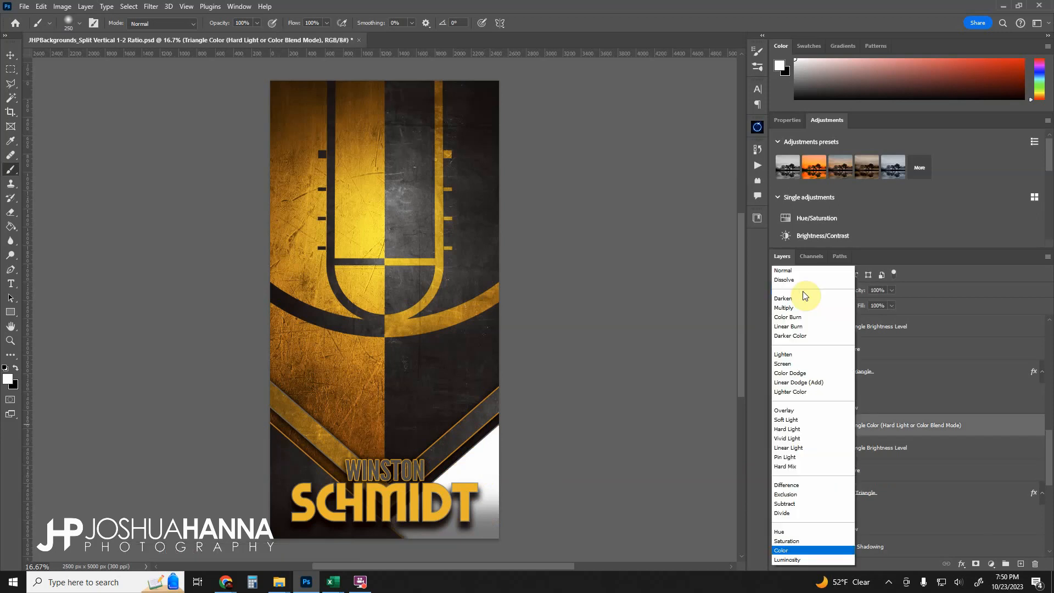
pyautogui.click(792, 269)
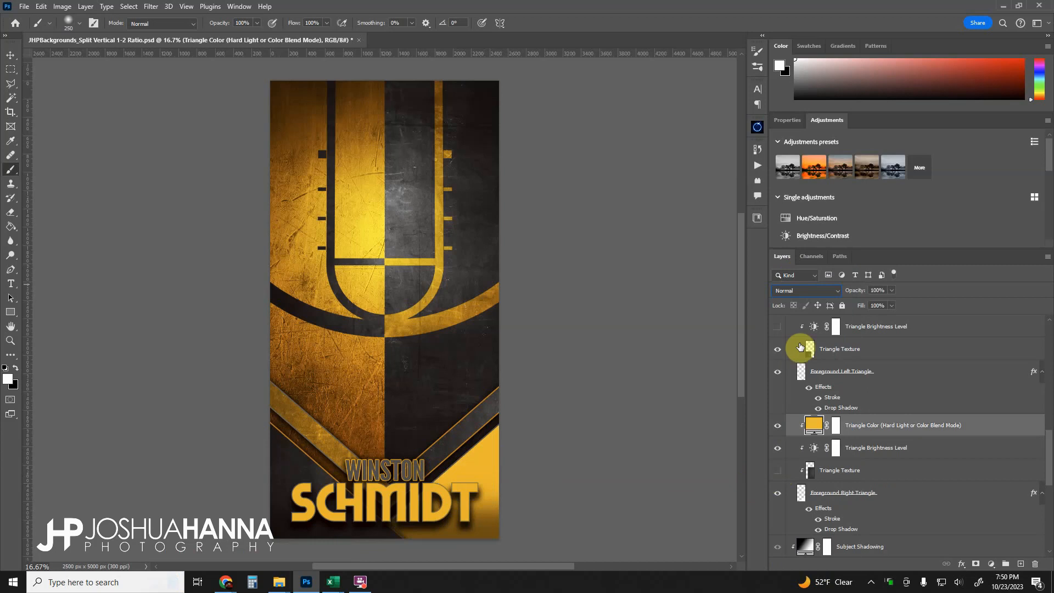
pyautogui.click(807, 291)
pyautogui.click(783, 550)
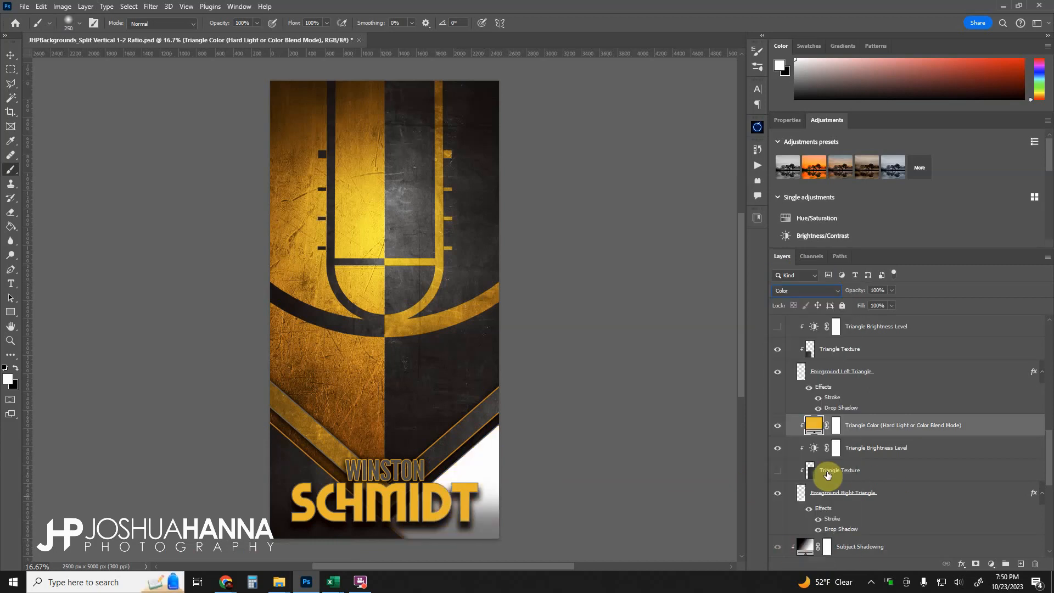
# - Show the Triangle Texture layer again and select the Triangle Brightness Level mask
pyautogui.click(778, 471)
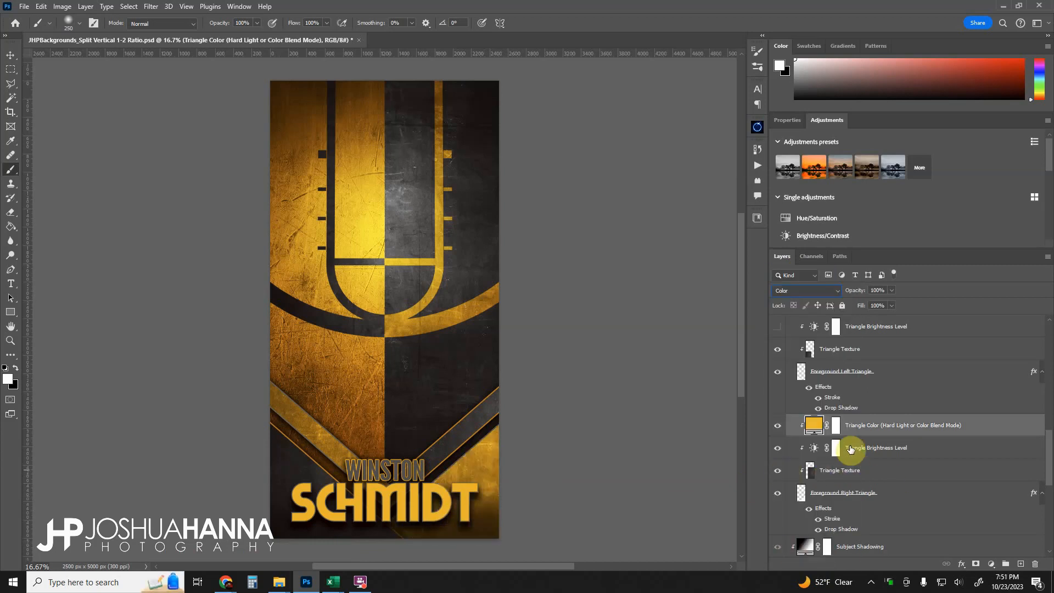
pyautogui.click(862, 449)
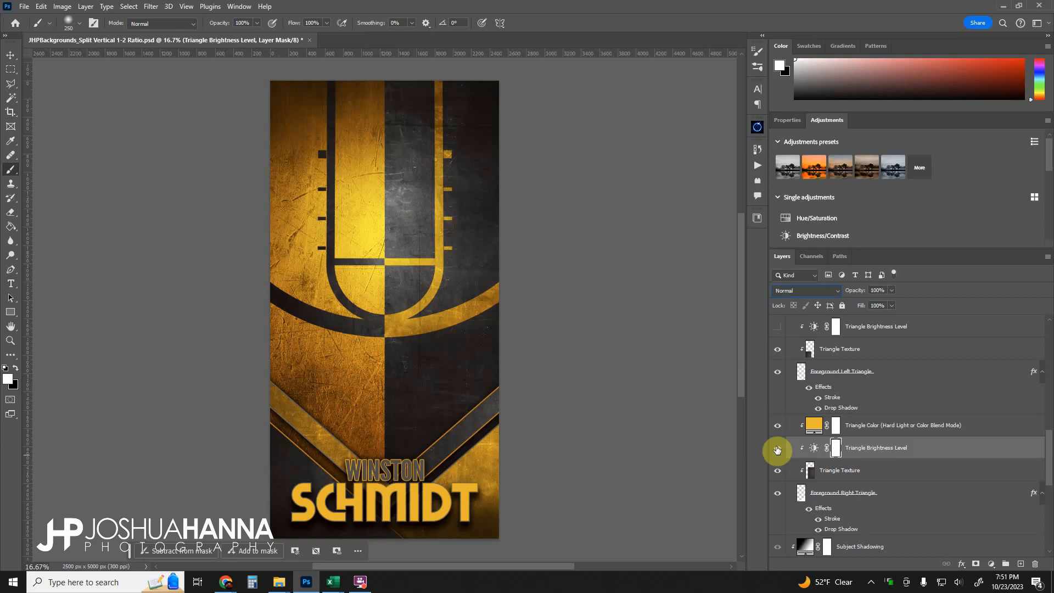
# - Toggle the Triangle Brightness Level layer's visibility to compare the triangle with and without brightening
pyautogui.click(777, 450)
pyautogui.click(778, 449)
pyautogui.click(778, 450)
pyautogui.click(457, 496)
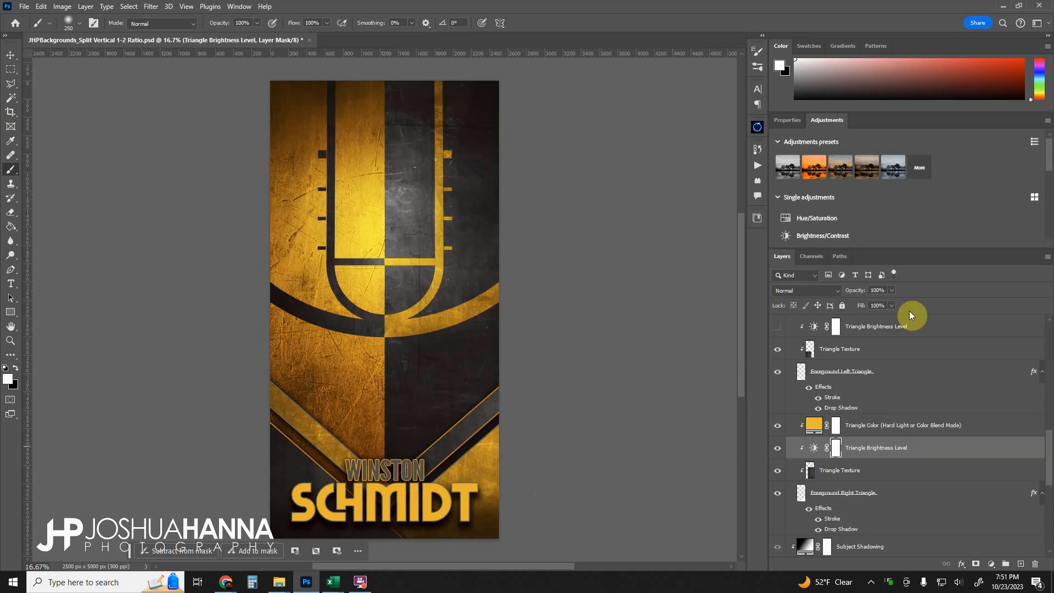
# - Open the Triangle Brightness Level's Brightness/Contrast properties and toggle the layer off and on again
pyautogui.click(813, 448)
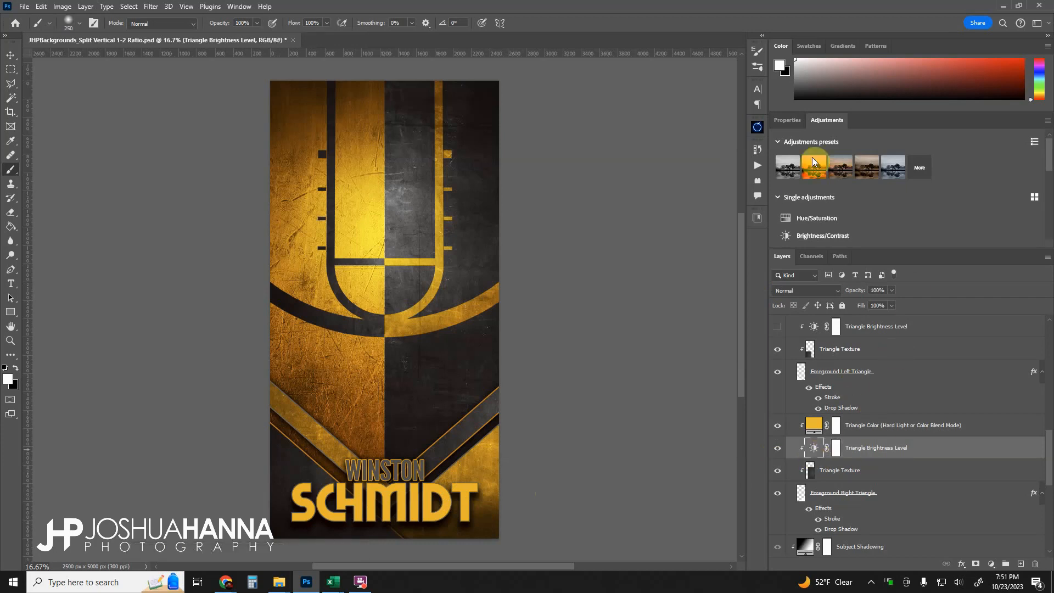
pyautogui.click(789, 120)
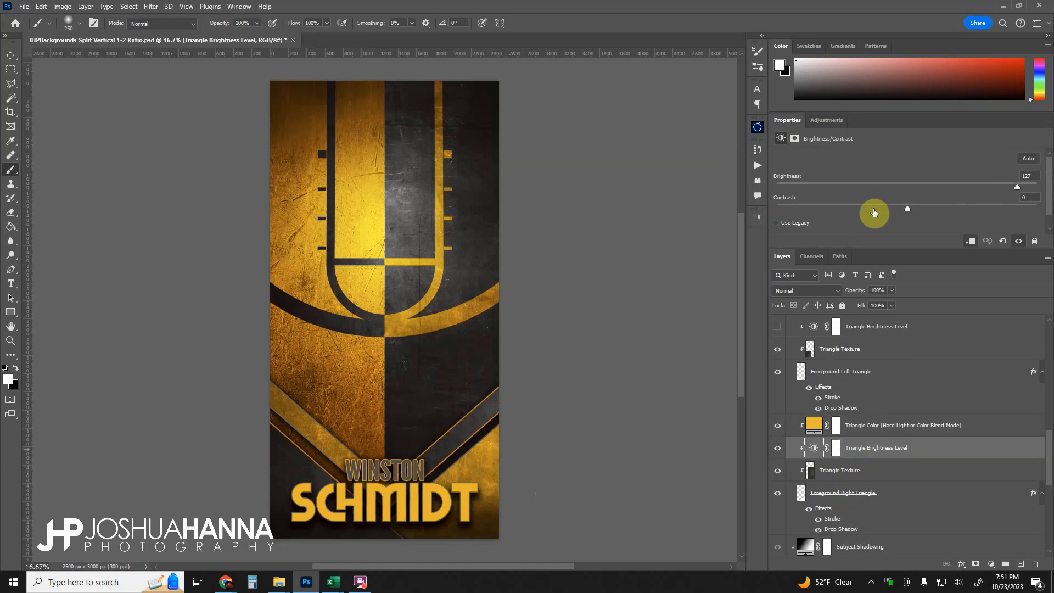
pyautogui.click(777, 450)
pyautogui.click(778, 449)
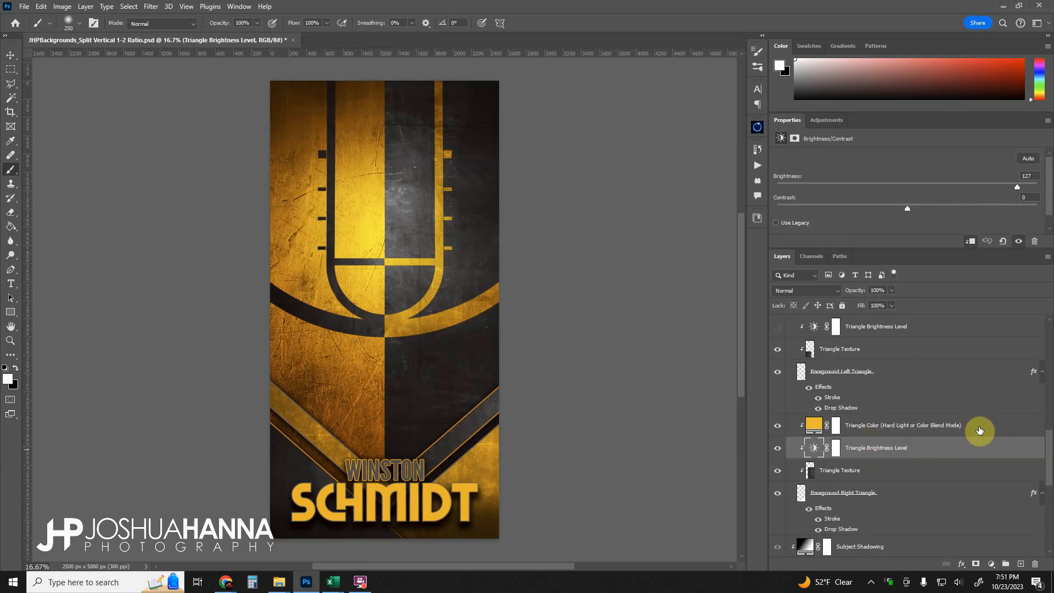
# - Select the Triangle Color layer and switch its blend mode to Hard Light, then back to Color to compare
pyautogui.click(979, 430)
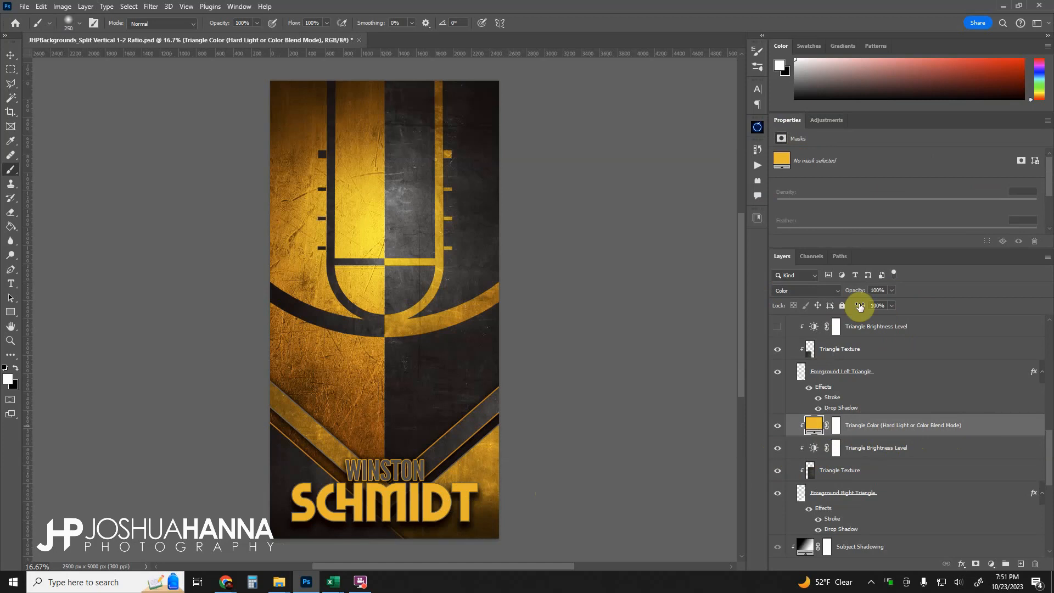
pyautogui.click(837, 290)
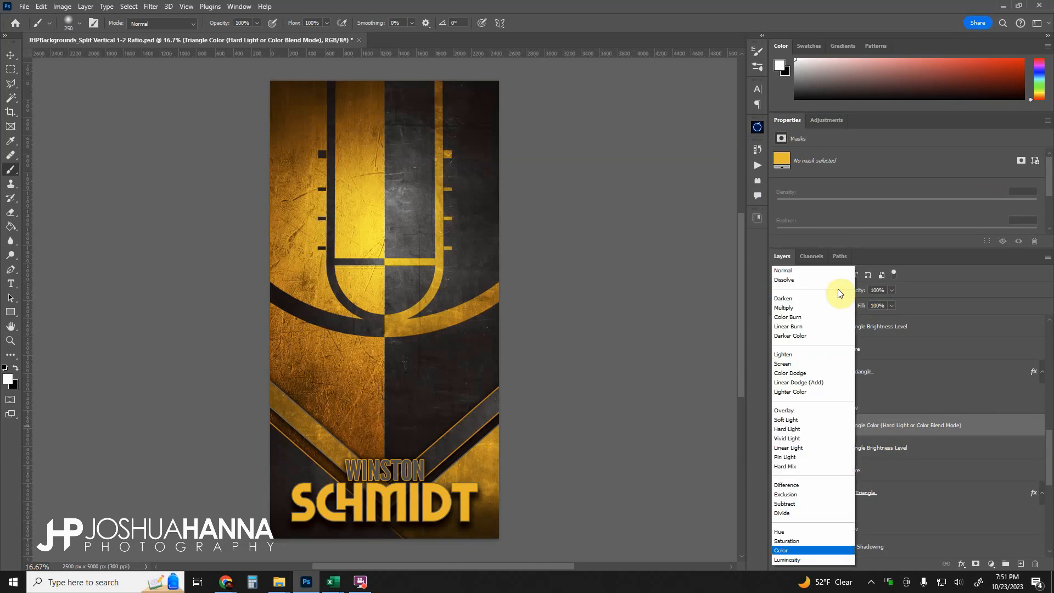
pyautogui.click(791, 429)
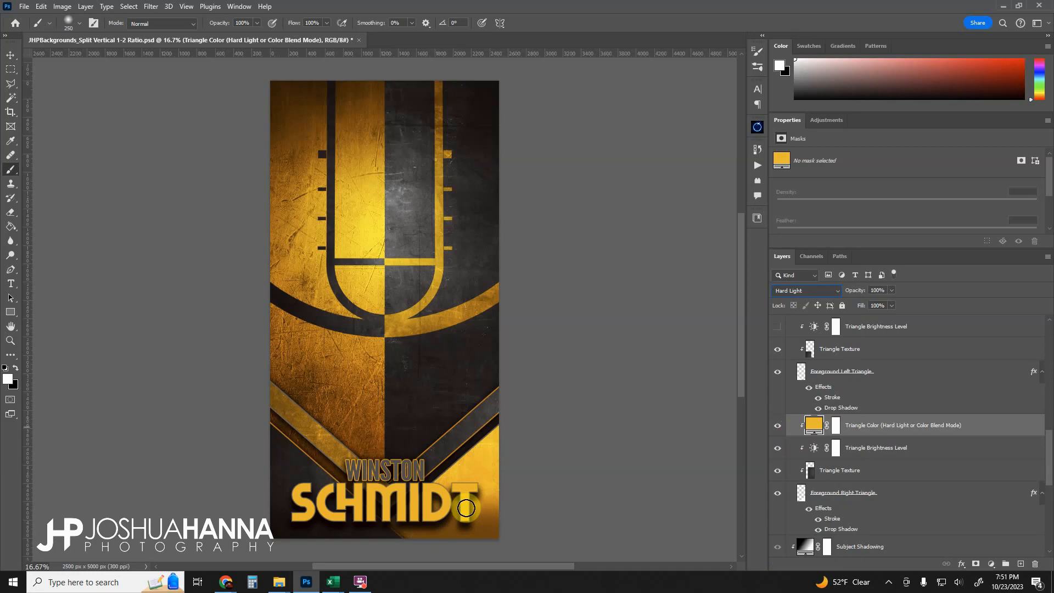
pyautogui.click(835, 290)
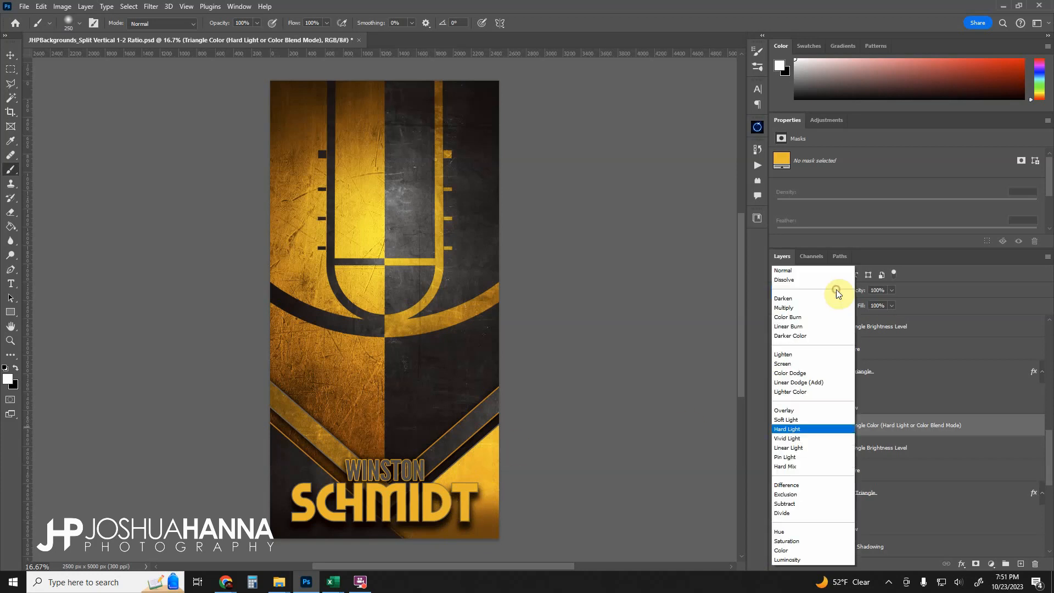
pyautogui.click(785, 550)
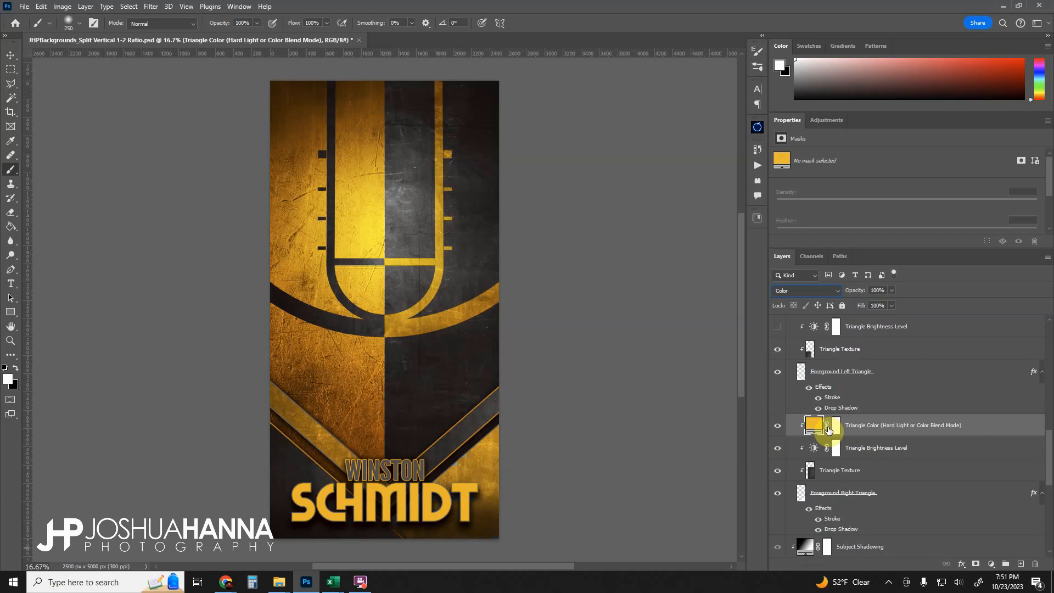
# - Toggle the left triangle's Triangle Brightness Level and Triangle Color layers to compare the left foreground triangle
pyautogui.scroll(3, 829, 429)
pyautogui.scroll(-4, 816, 492)
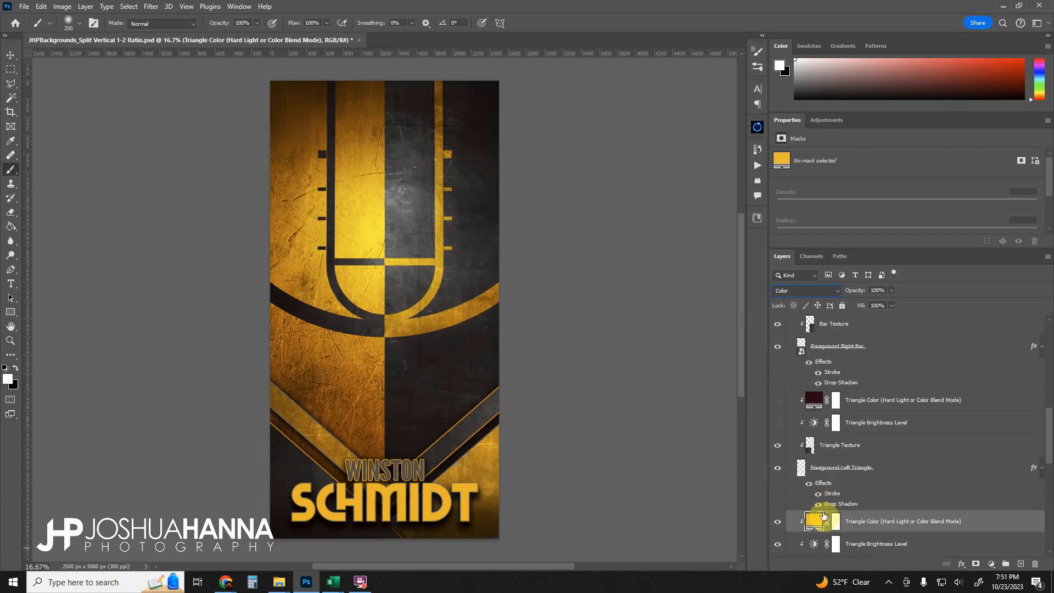
pyautogui.scroll(-2, 815, 491)
pyautogui.scroll(3, 814, 492)
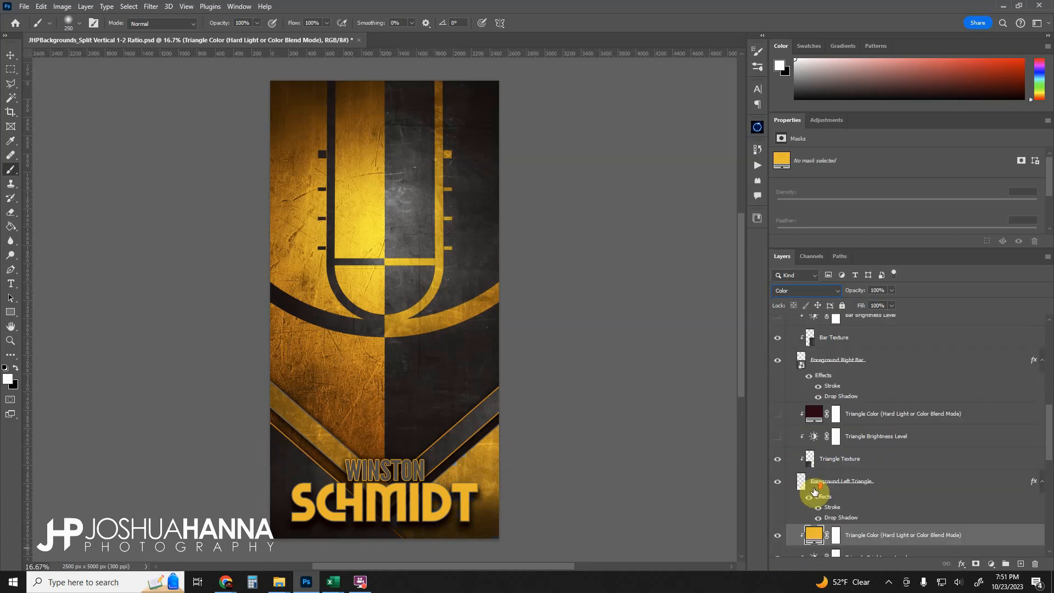
pyautogui.click(826, 461)
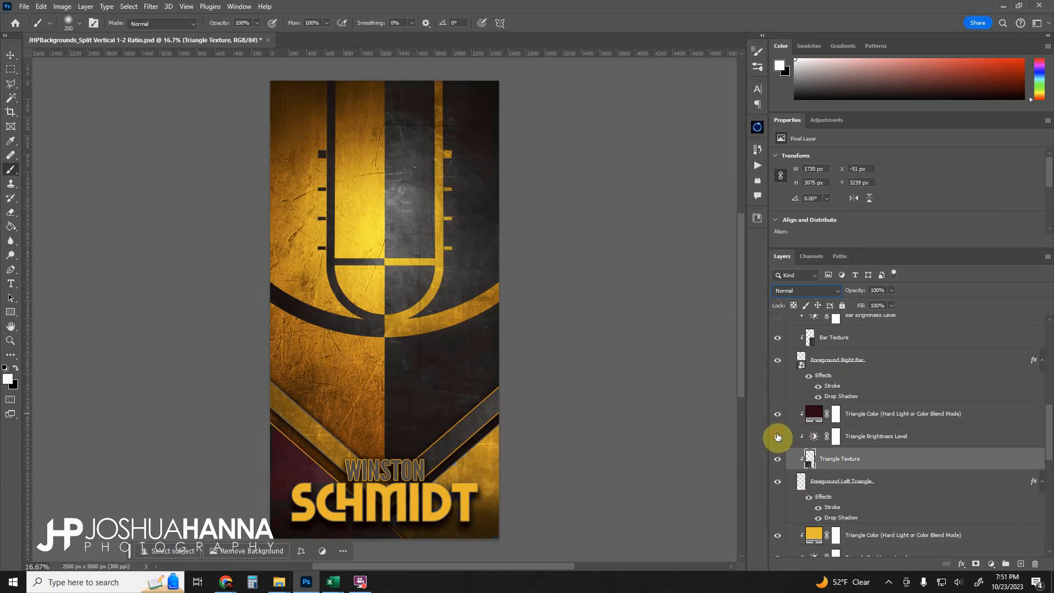
pyautogui.click(778, 435)
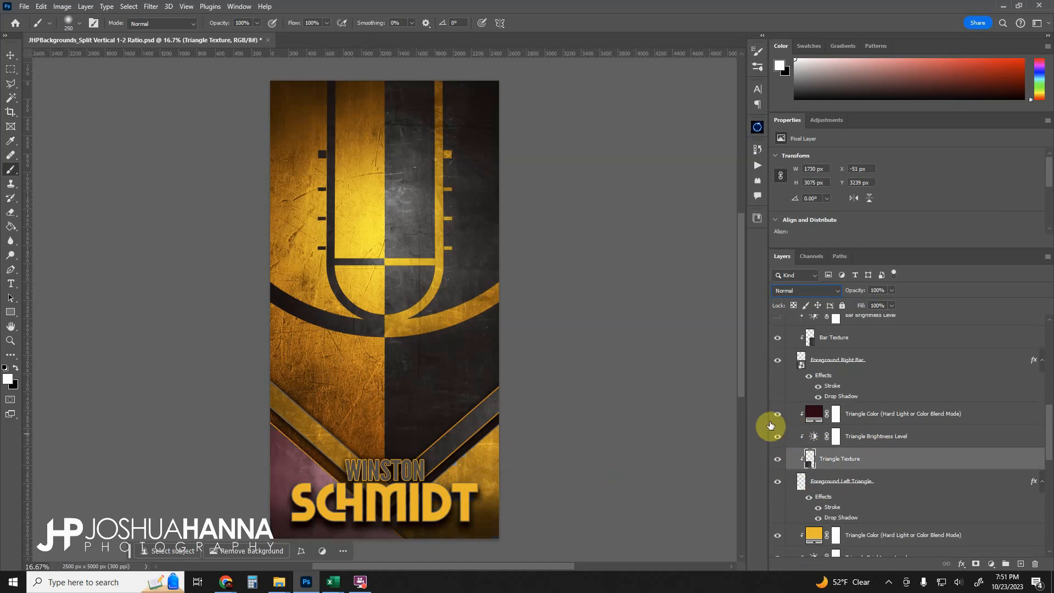
pyautogui.click(780, 437)
pyautogui.click(779, 437)
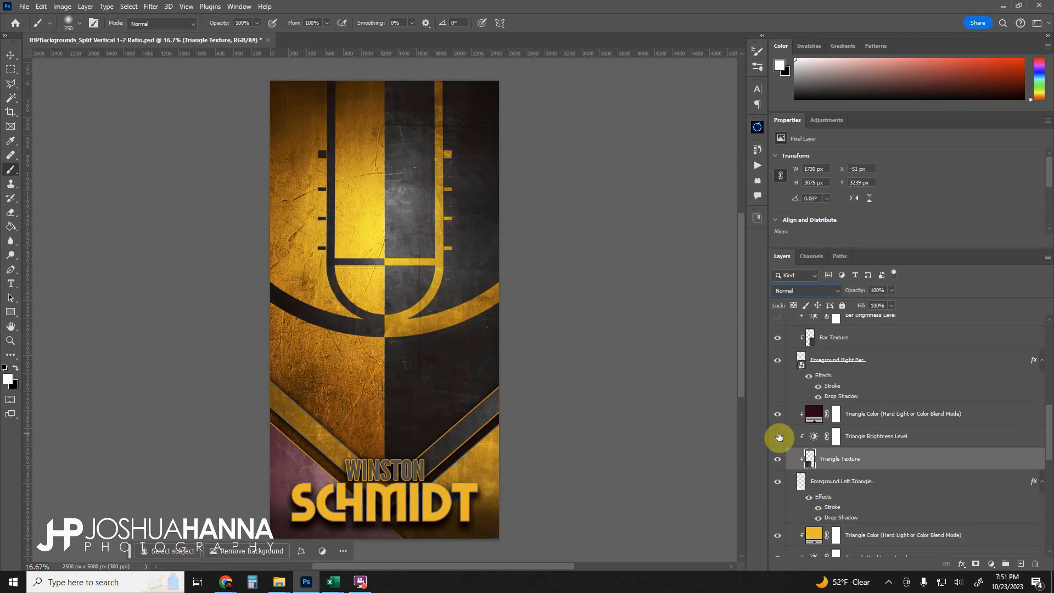
pyautogui.click(779, 436)
pyautogui.click(878, 422)
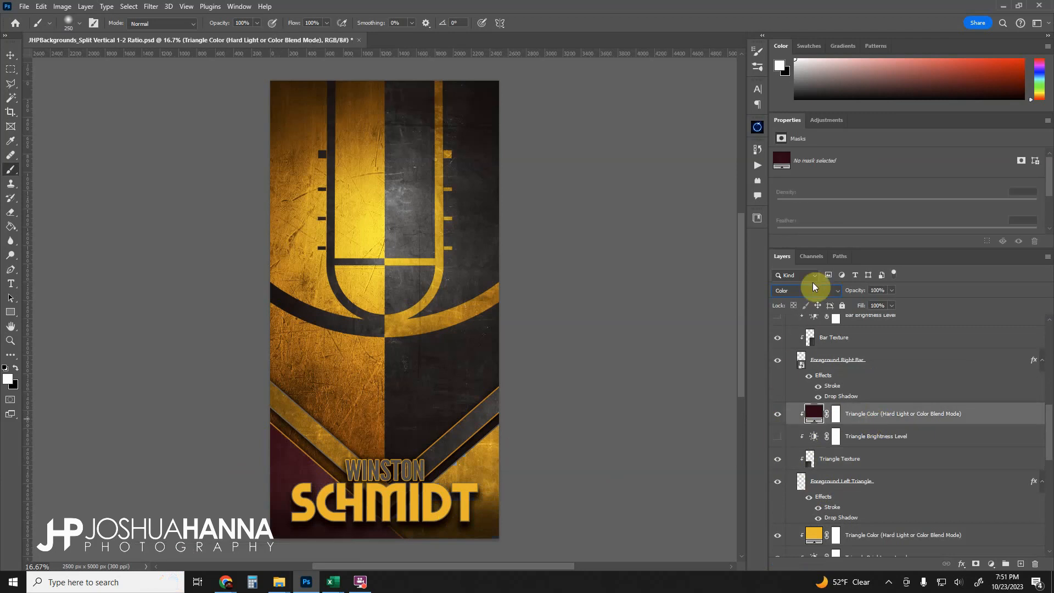
pyautogui.click(778, 416)
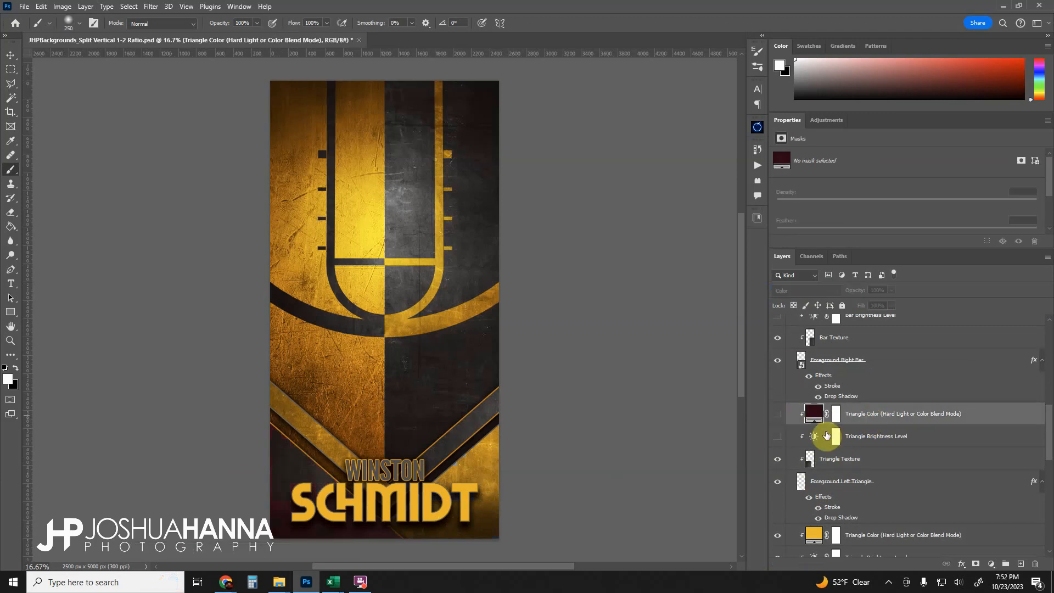
# - Collapse the Foreground Elements group
pyautogui.scroll(6, 821, 444)
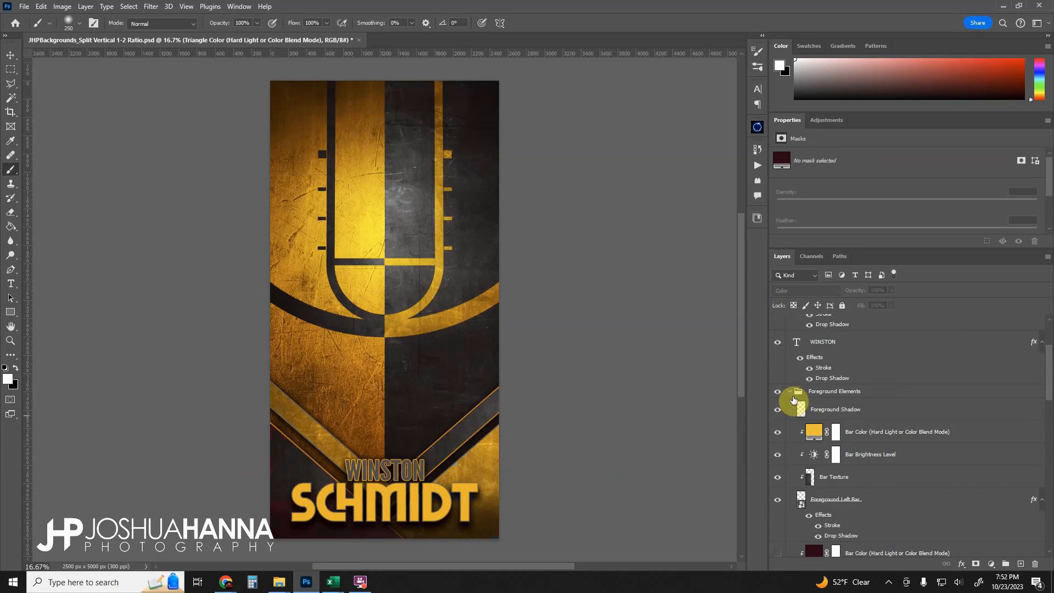
pyautogui.click(790, 394)
pyautogui.click(789, 391)
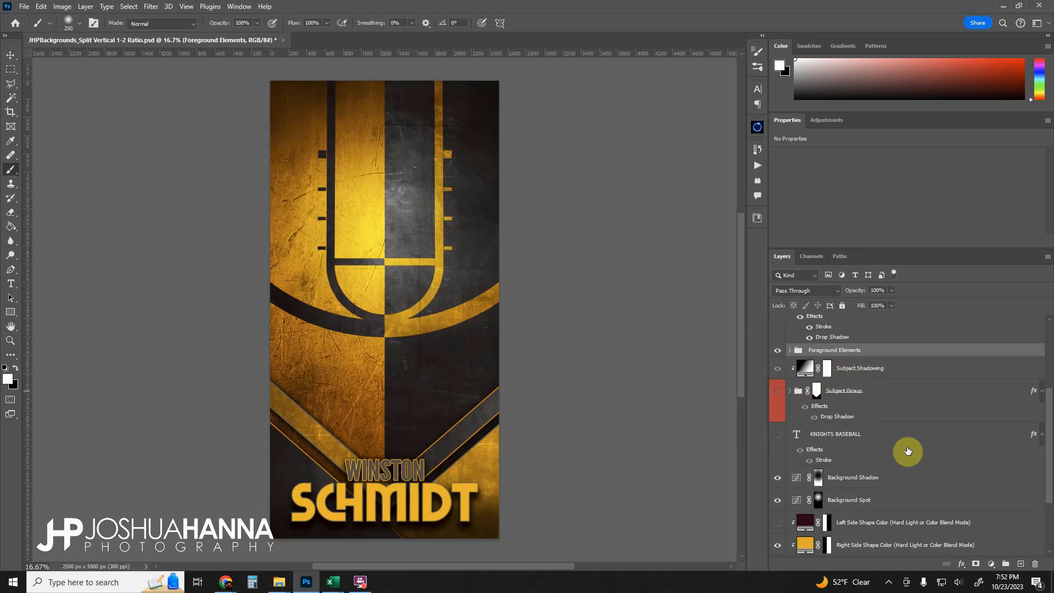
# - Select the KNIGHTS BASEBALL text layer and toggle its visibility to preview the vertical text
pyautogui.scroll(-1, 908, 453)
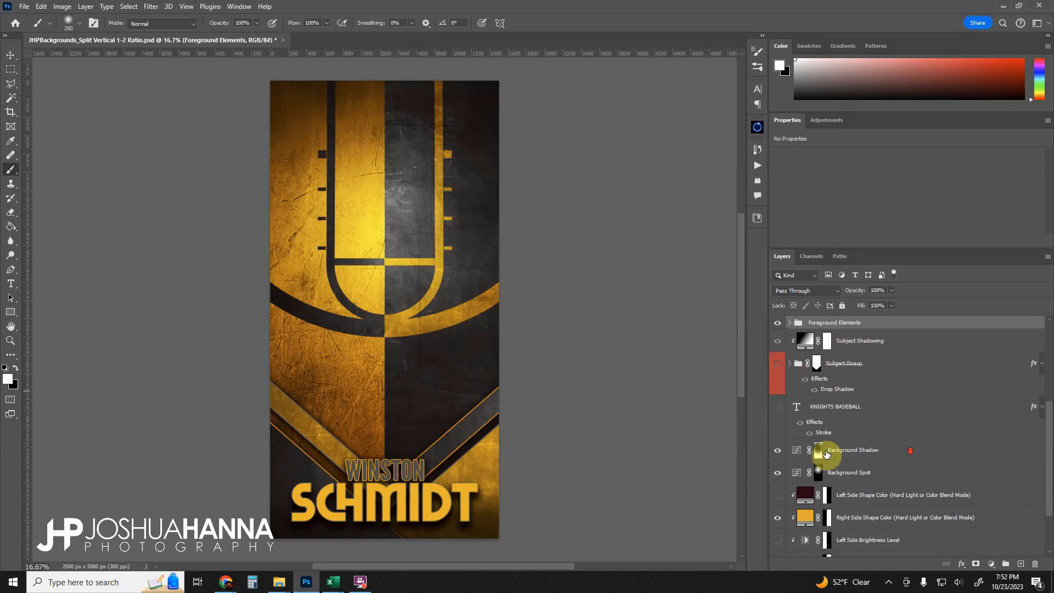
pyautogui.click(777, 409)
pyautogui.click(841, 413)
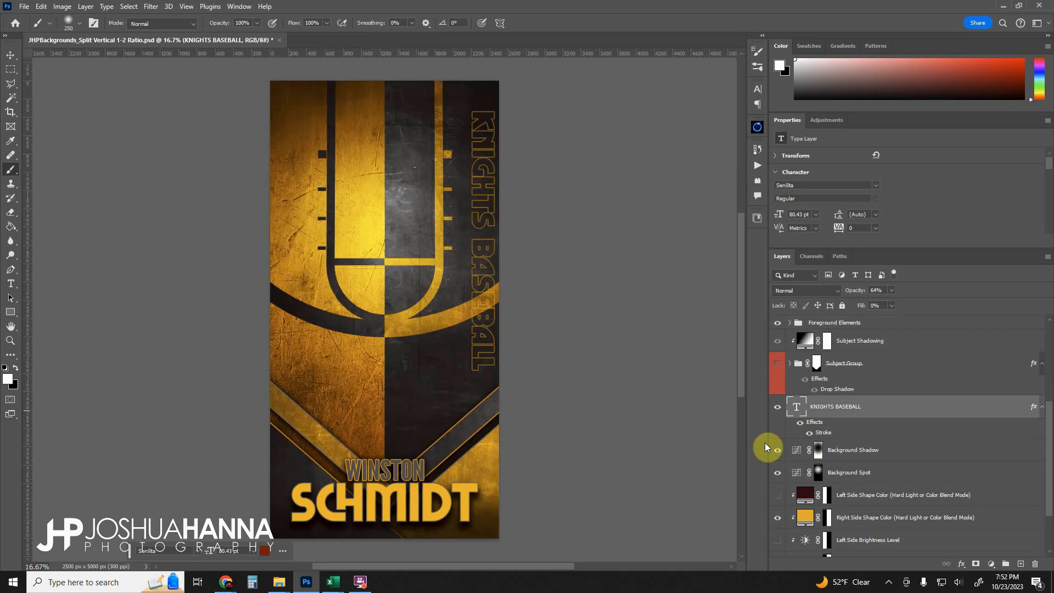
pyautogui.click(778, 407)
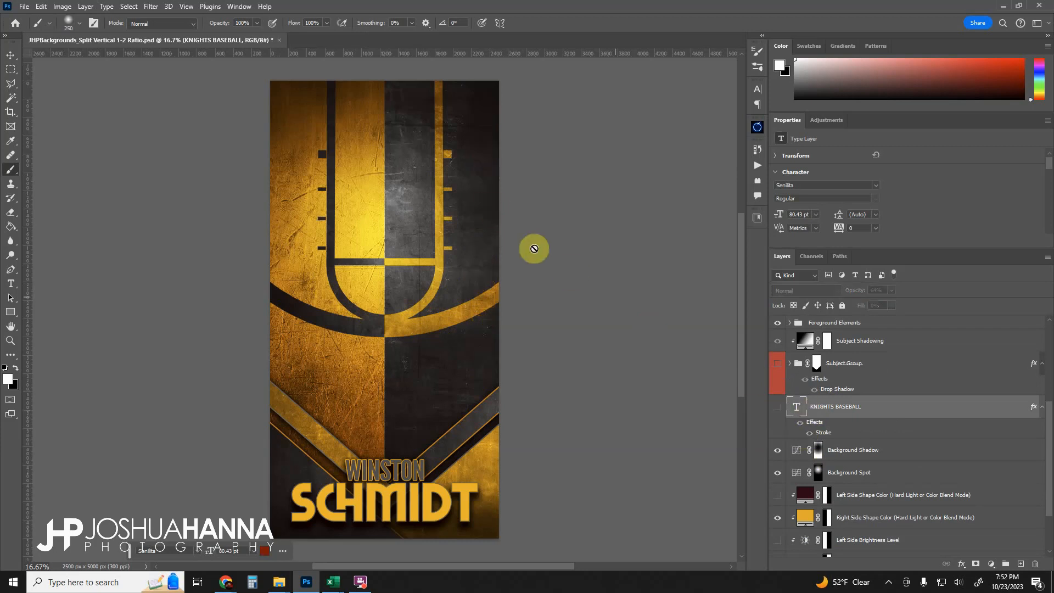
pyautogui.click(777, 409)
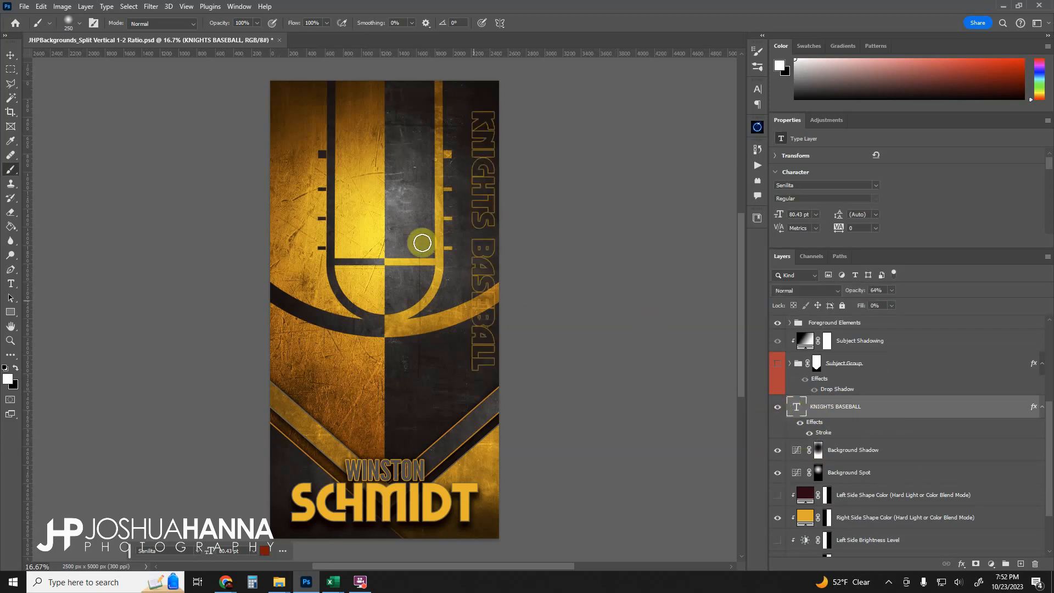
# - Rotate the KNIGHTS BASEBALL text 90° counterclockwise and move it across the top of the canvas
pyautogui.hotkey('ctrl', 't')
pyautogui.rightClick(476, 240)
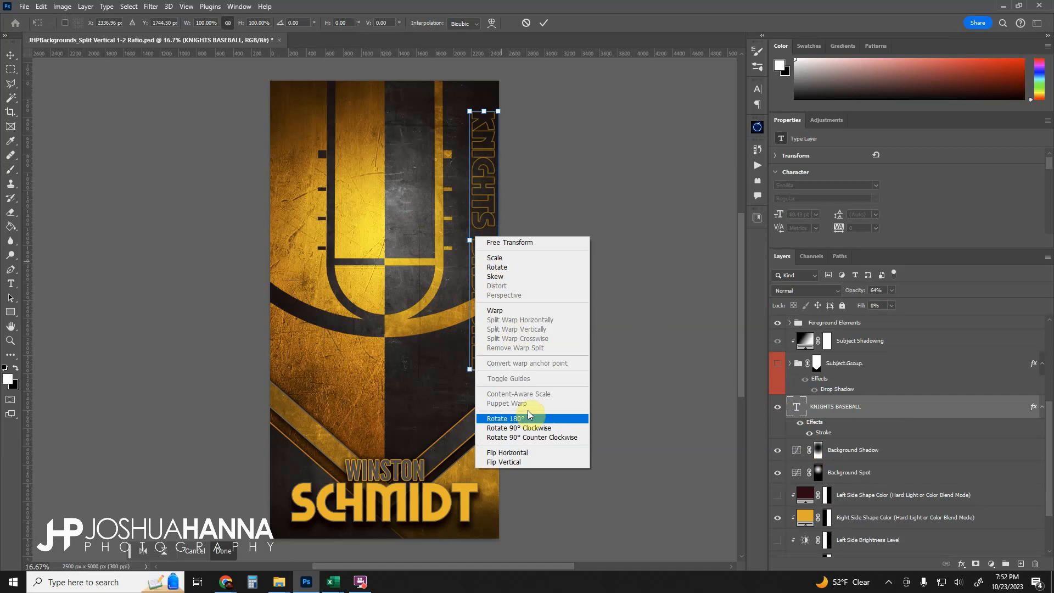
pyautogui.click(531, 437)
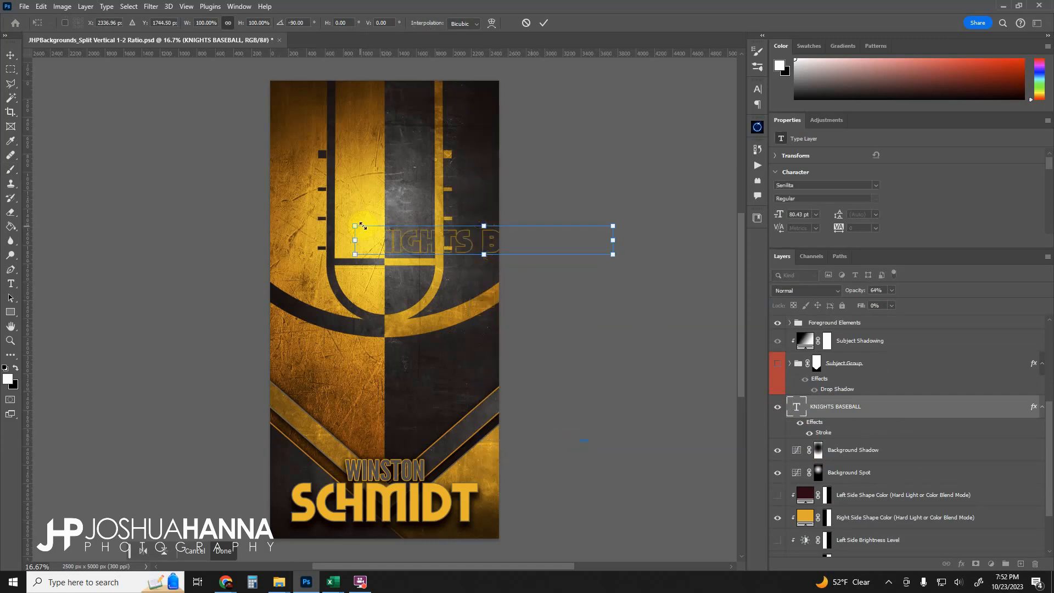
pyautogui.moveTo(362, 226); pyautogui.dragTo(346, 109)
pyautogui.click(543, 23)
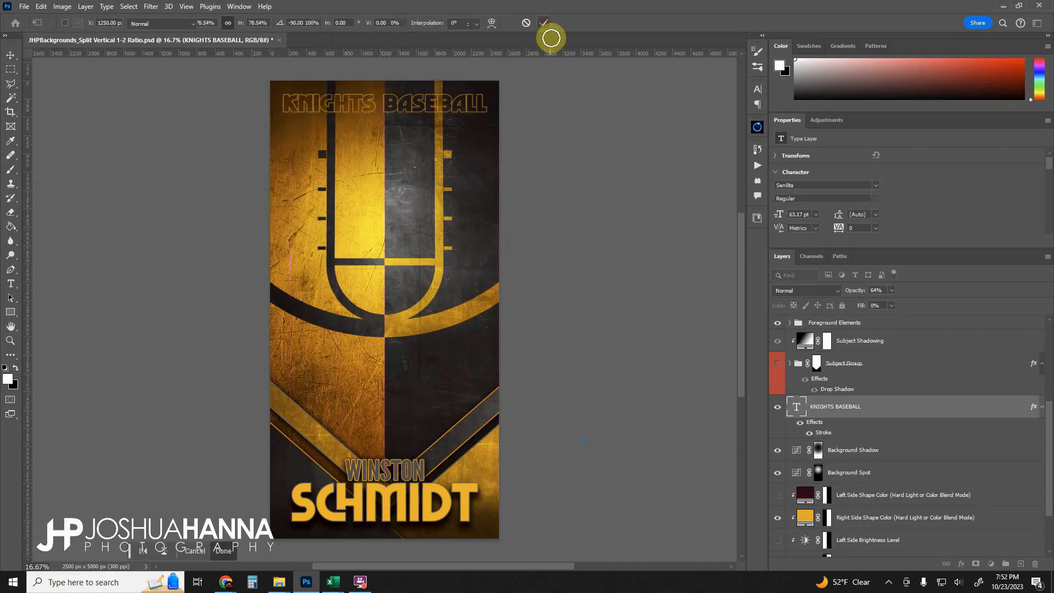
# - Hide the KNIGHTS BASEBALL text and toggle the Background Shadow and Background Spot layers to compare their effect
pyautogui.click(777, 407)
pyautogui.scroll(-1, 780, 434)
pyautogui.scroll(-1, 780, 436)
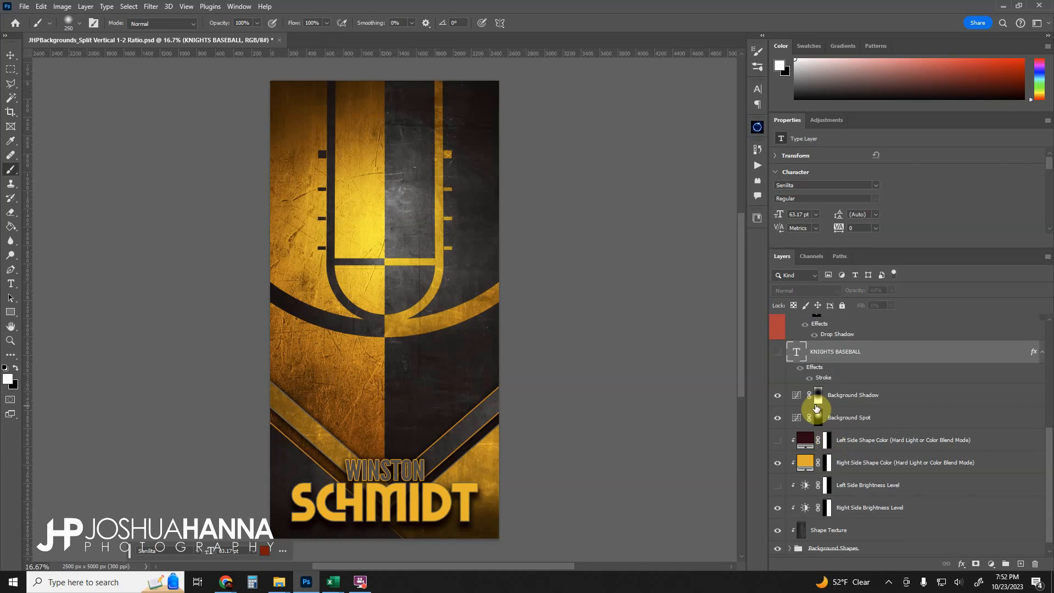
pyautogui.click(778, 394)
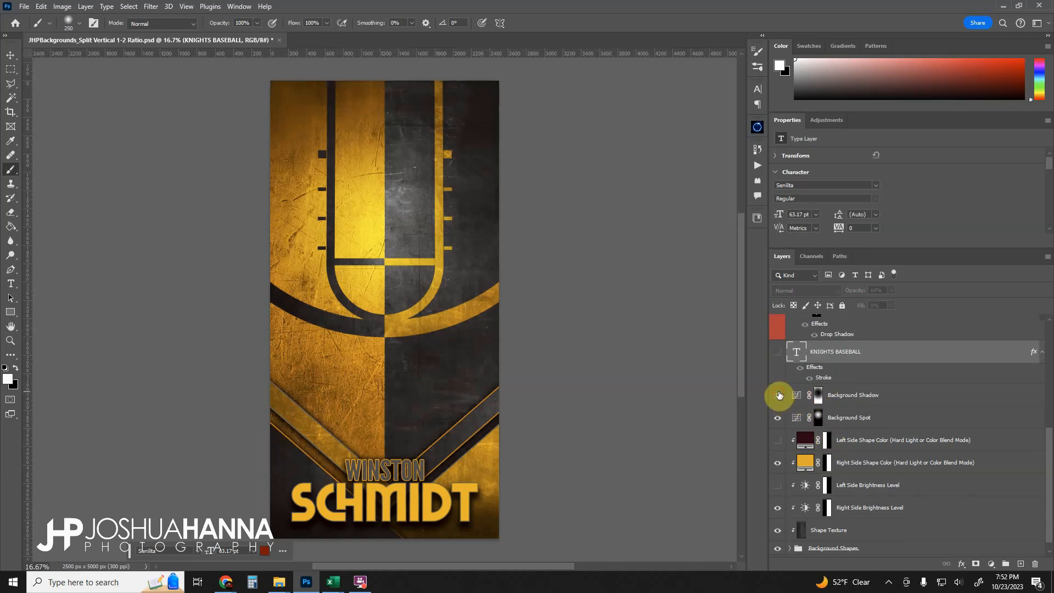
pyautogui.click(778, 395)
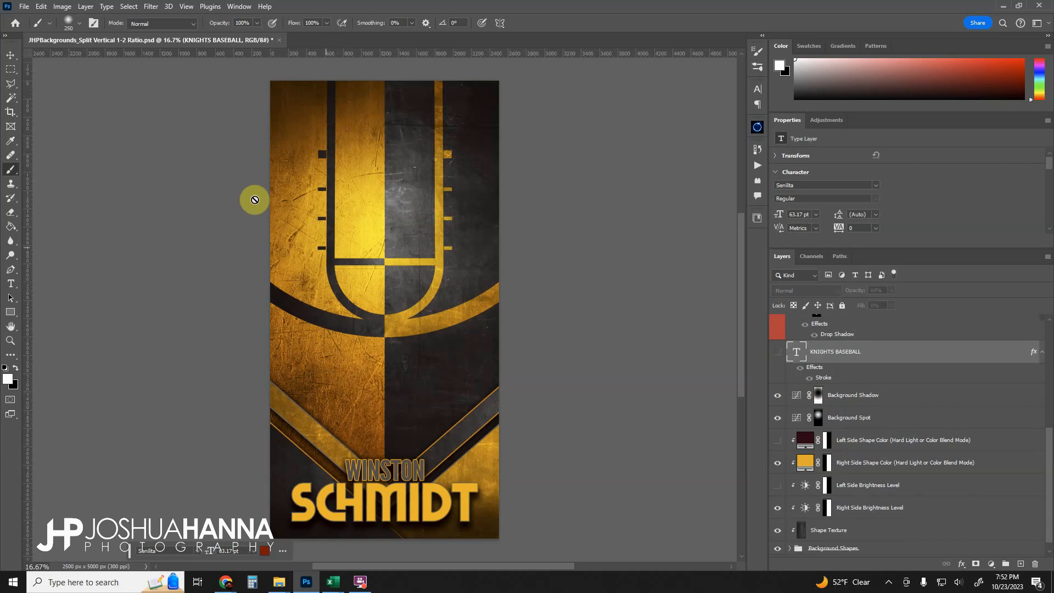
pyautogui.click(778, 418)
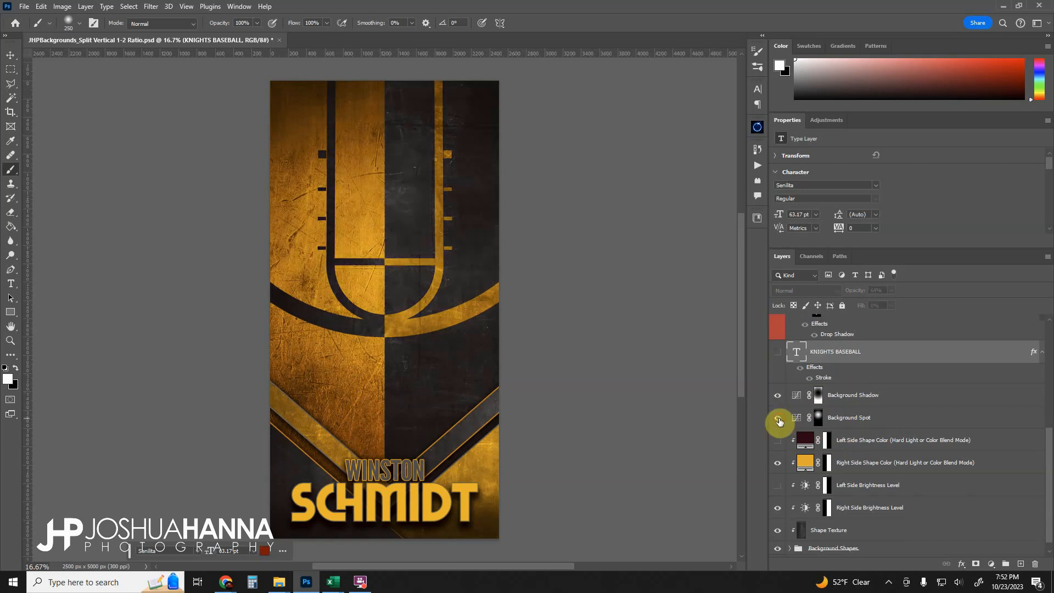
pyautogui.click(778, 418)
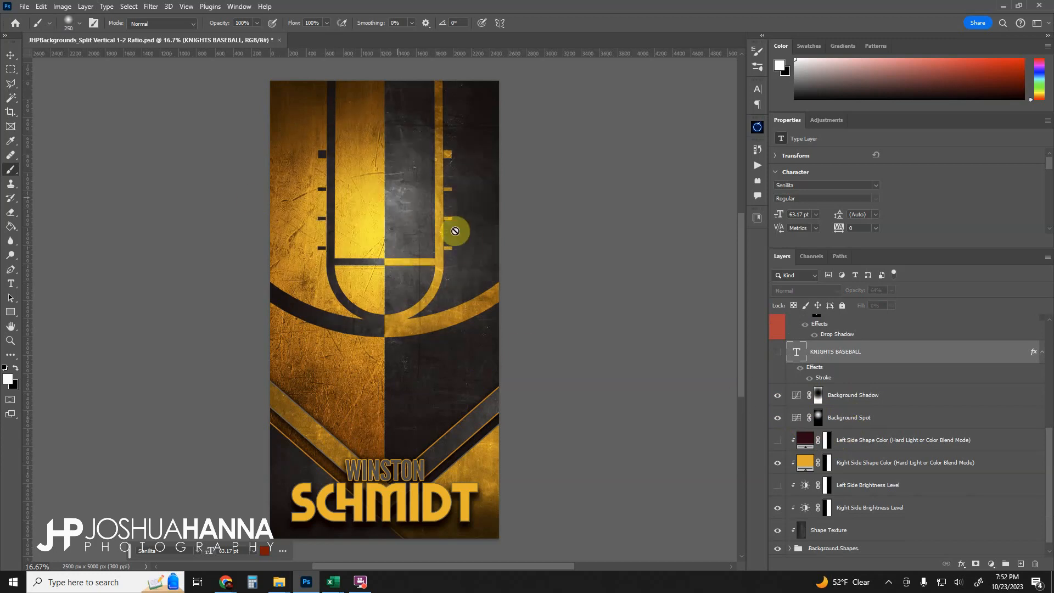
pyautogui.click(779, 396)
pyautogui.click(780, 418)
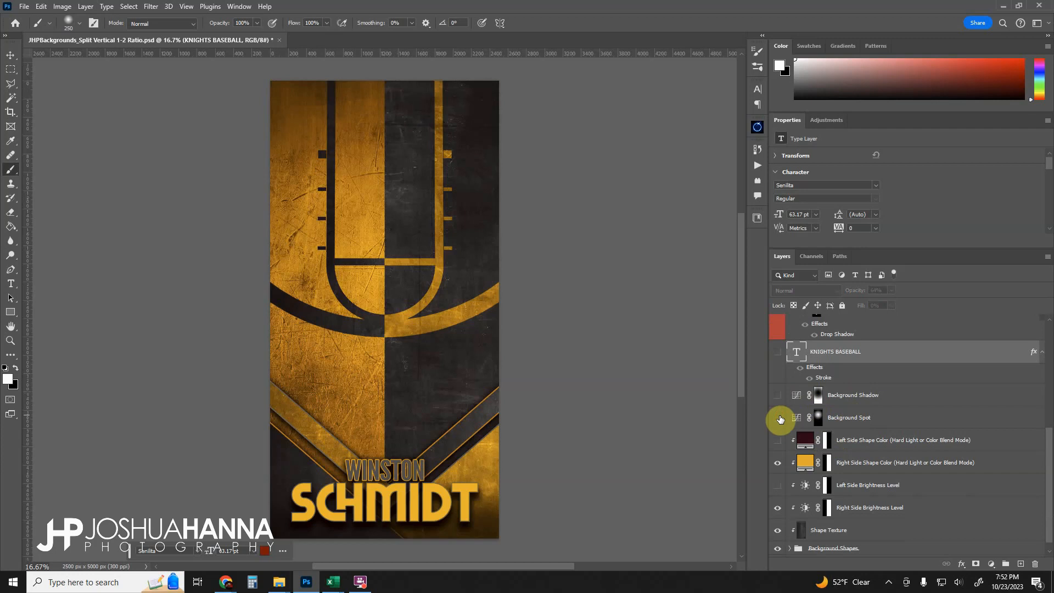
pyautogui.click(778, 418)
pyautogui.click(784, 398)
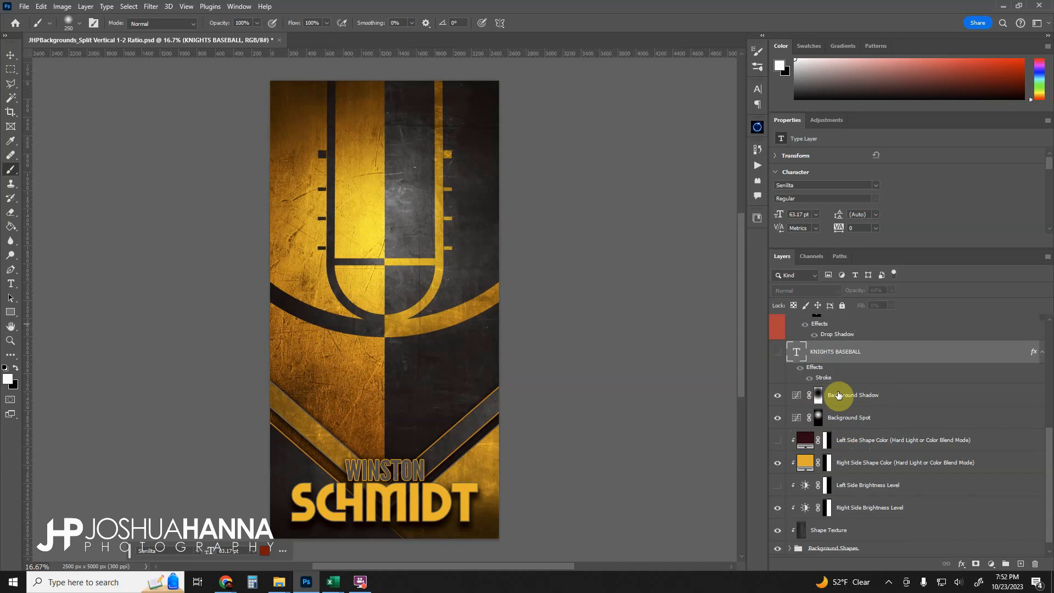
# - Expand the Background Shapes group to review its graphic layers
pyautogui.scroll(-1, 837, 391)
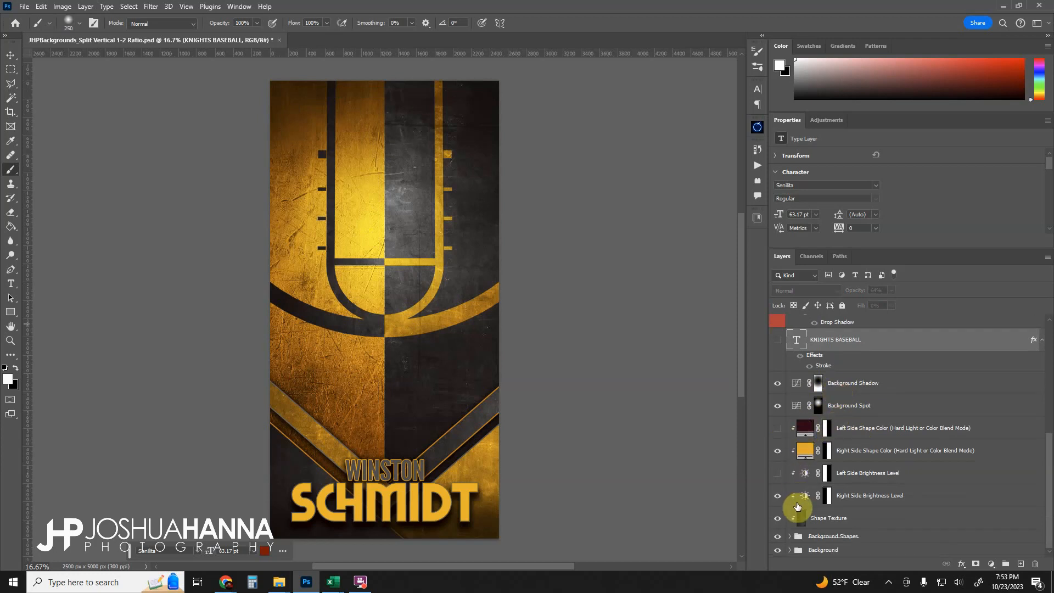
pyautogui.click(870, 537)
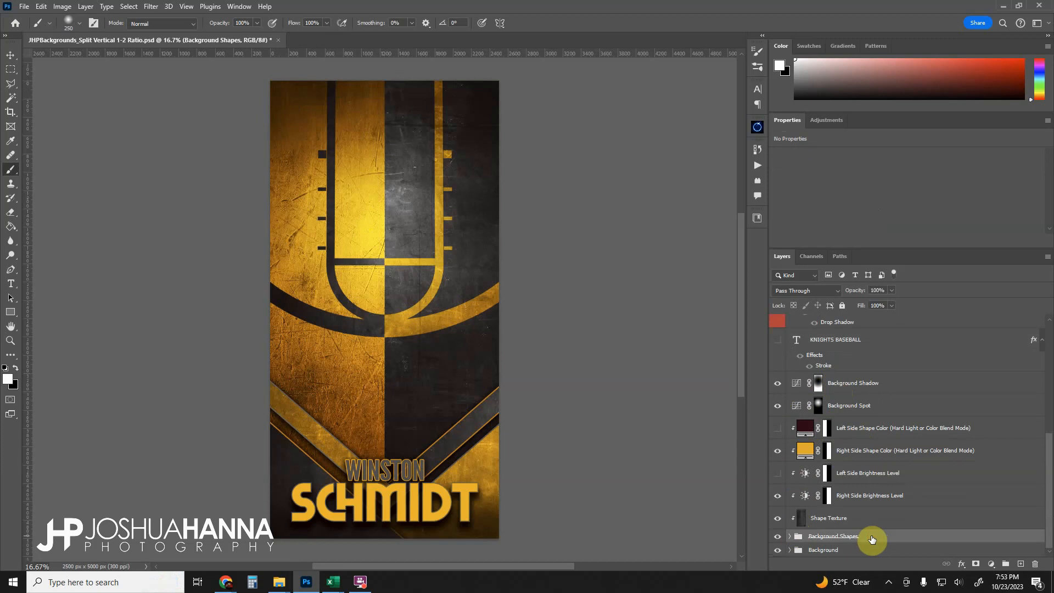
pyautogui.click(790, 537)
pyautogui.scroll(-3, 873, 505)
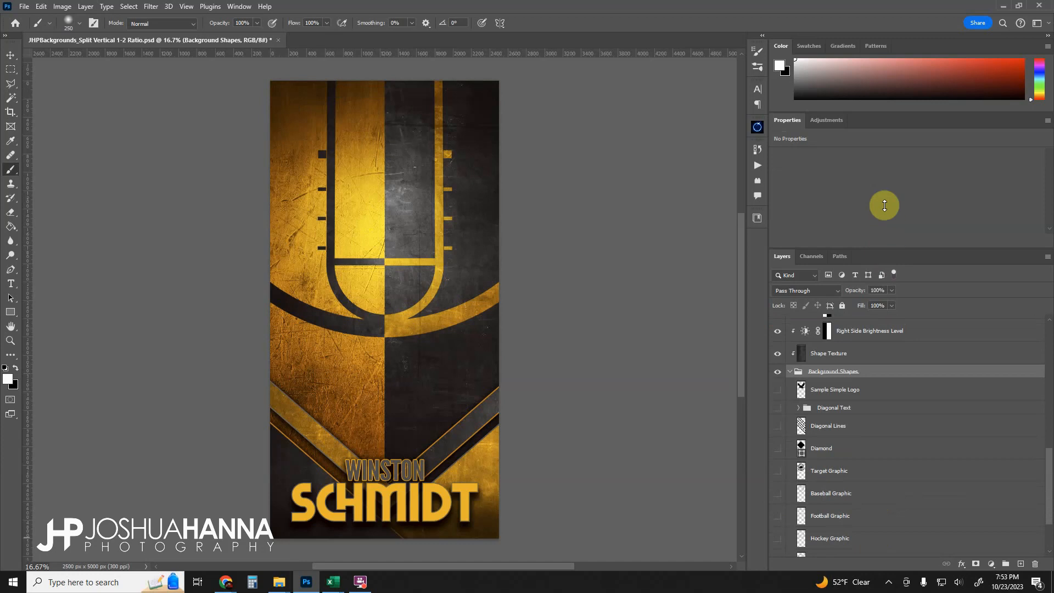
# - Toggle the Wrestling, Bowling, Hockey and Football Graphic layers on and off one by one to preview each design
pyautogui.scroll(-2, 870, 438)
pyautogui.scroll(-2, 870, 438)
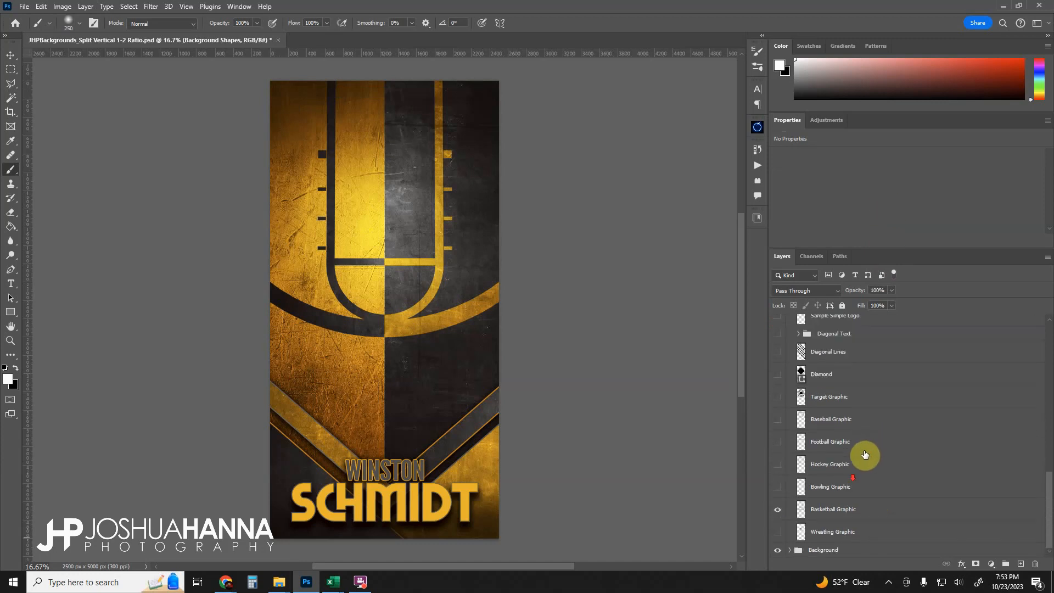
pyautogui.click(779, 511)
pyautogui.click(777, 533)
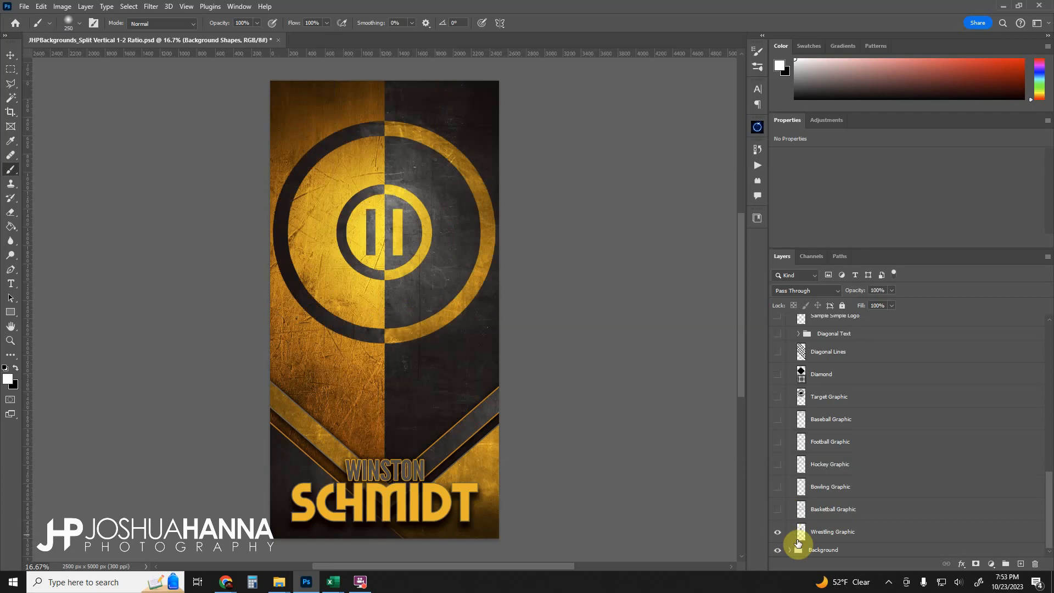
pyautogui.click(777, 532)
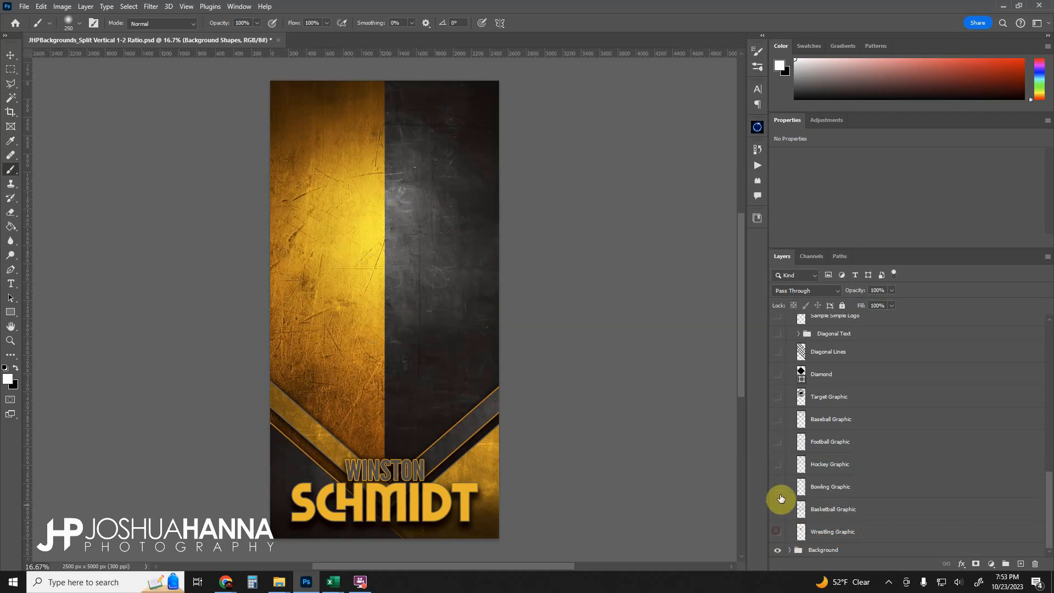
pyautogui.click(779, 491)
pyautogui.click(779, 491)
pyautogui.click(779, 468)
pyautogui.click(779, 468)
pyautogui.click(777, 445)
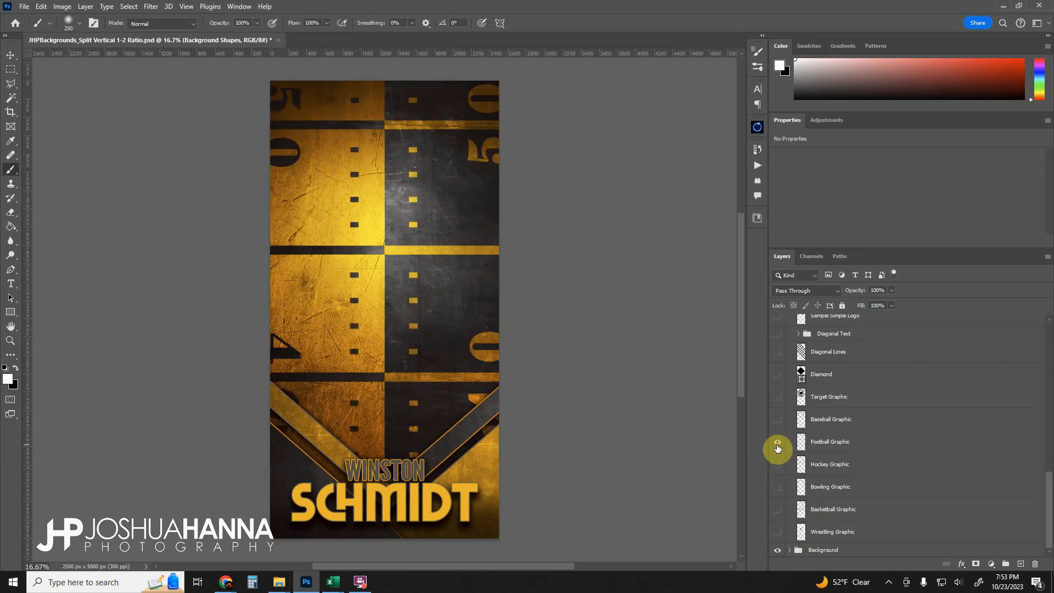
pyautogui.click(778, 445)
# - Toggle the Baseball Graphic, Target Graphic and Diamond layers on and off to preview each shape
pyautogui.click(778, 419)
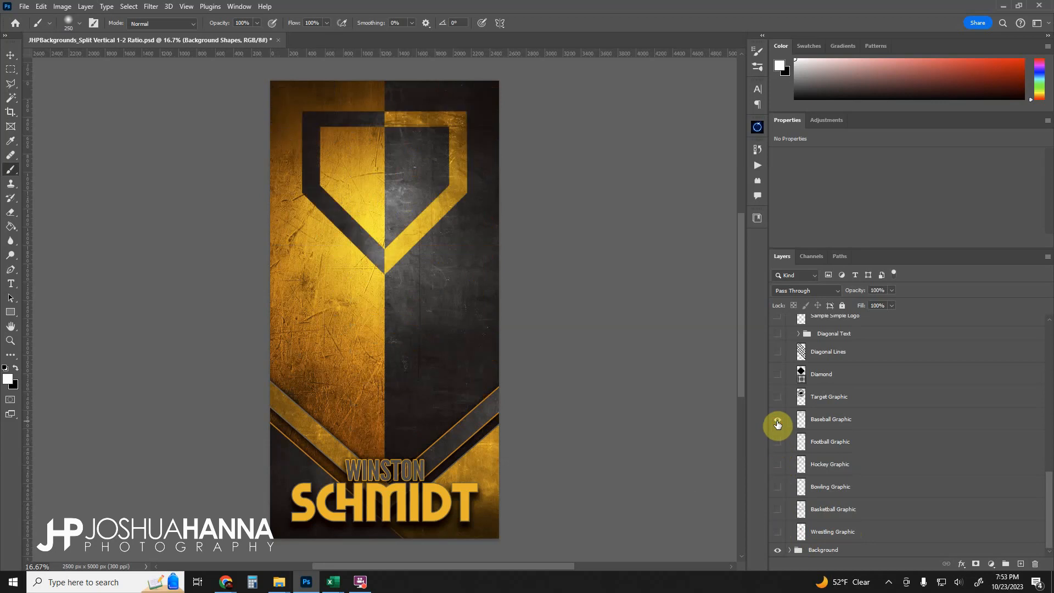
pyautogui.click(778, 419)
pyautogui.click(777, 397)
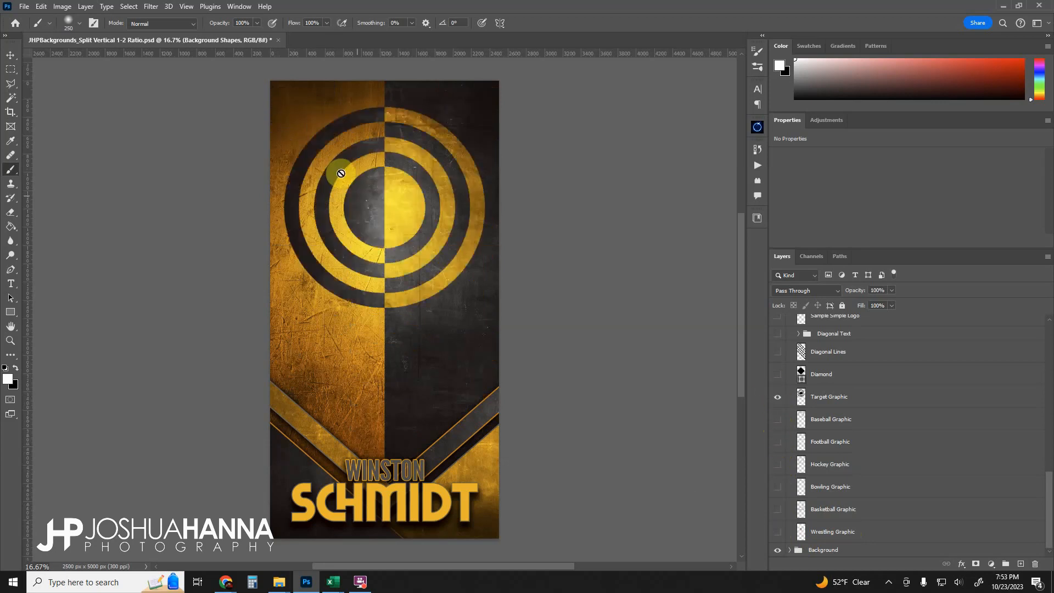
pyautogui.click(778, 398)
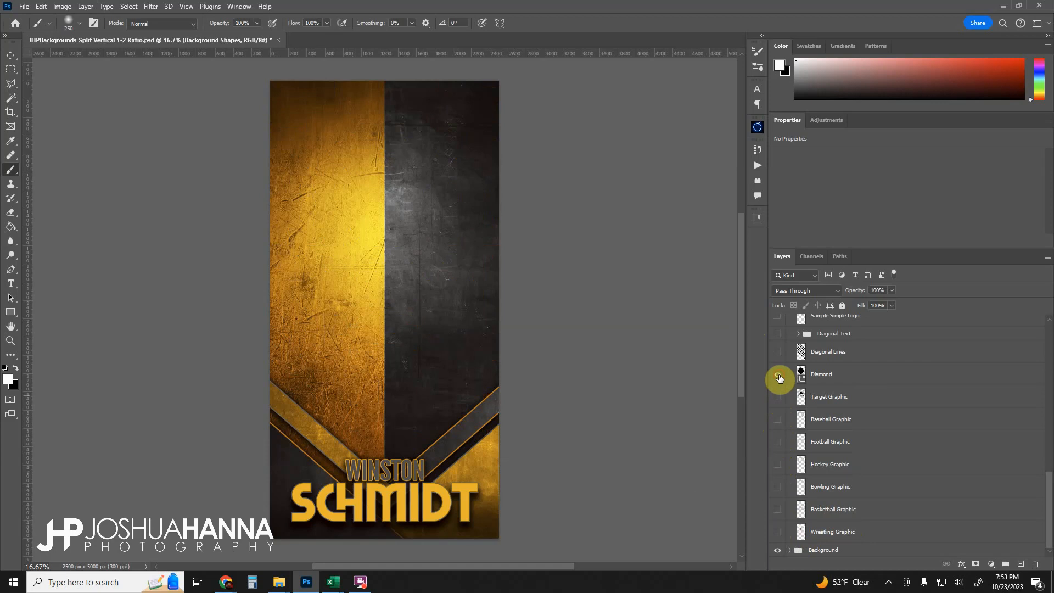
pyautogui.click(779, 377)
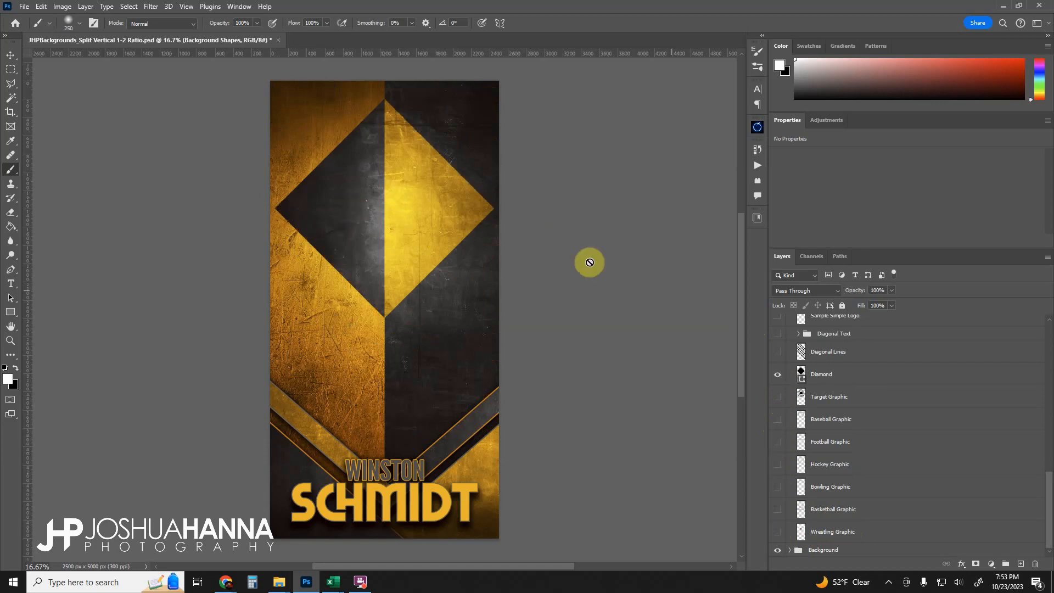
pyautogui.click(777, 375)
# - Show the Diagonal Lines layer and the Diagonal Text group
pyautogui.click(779, 353)
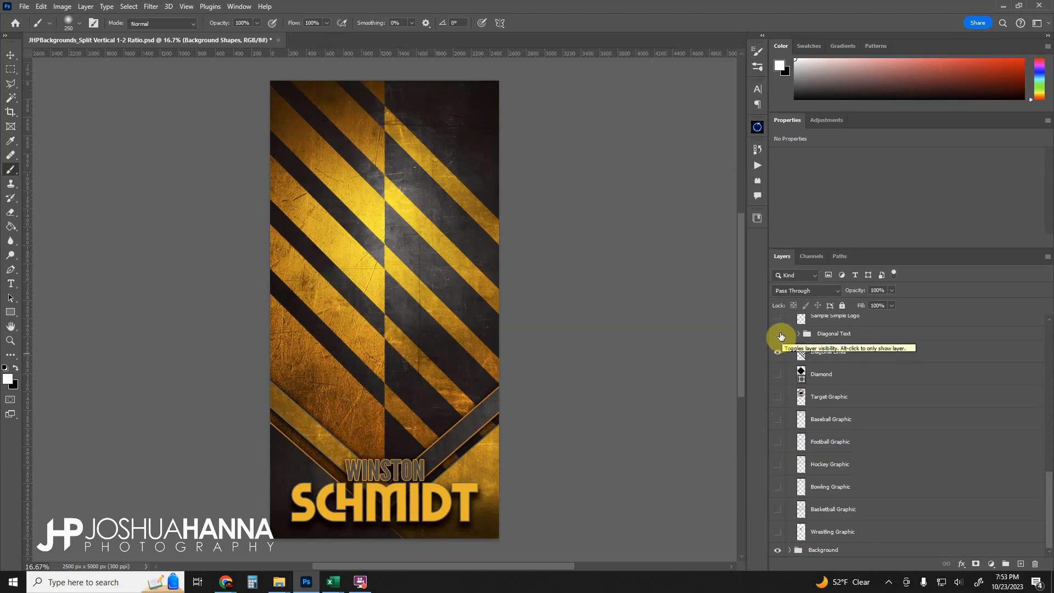
pyautogui.click(779, 334)
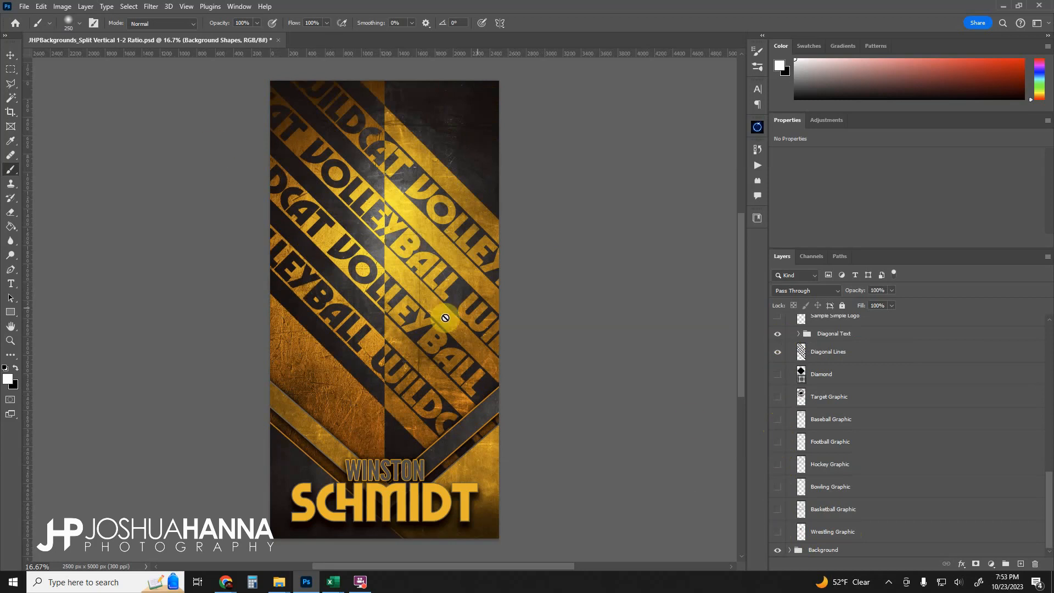
pyautogui.scroll(3, 840, 395)
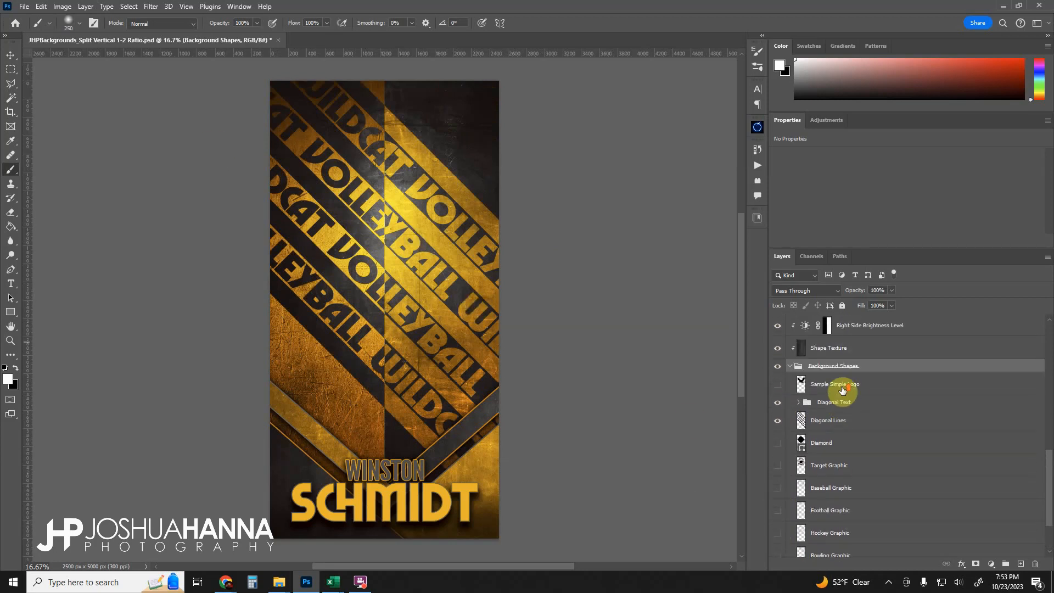
# - Hide the diagonal layers, then select and preview the Sample Simple Logo layer before hiding it again
pyautogui.click(778, 405)
pyautogui.click(779, 418)
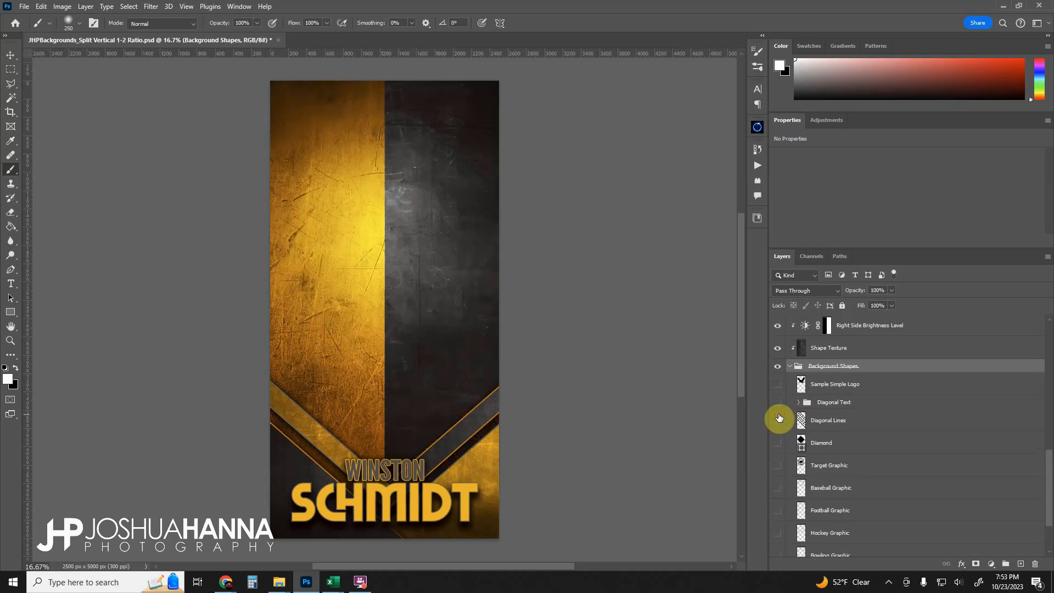
pyautogui.click(778, 385)
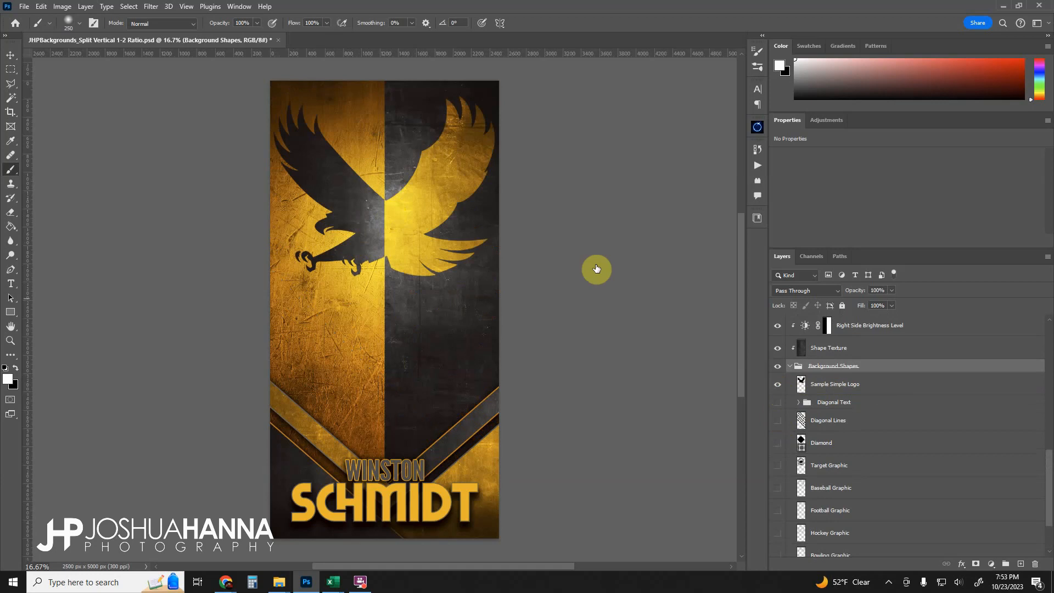
pyautogui.click(850, 386)
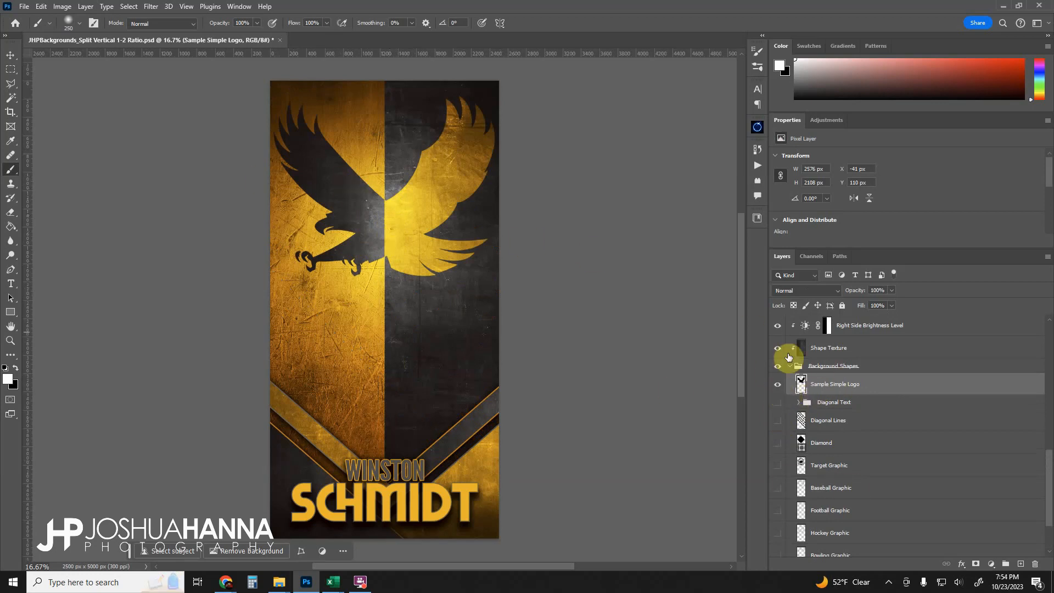
pyautogui.click(778, 390)
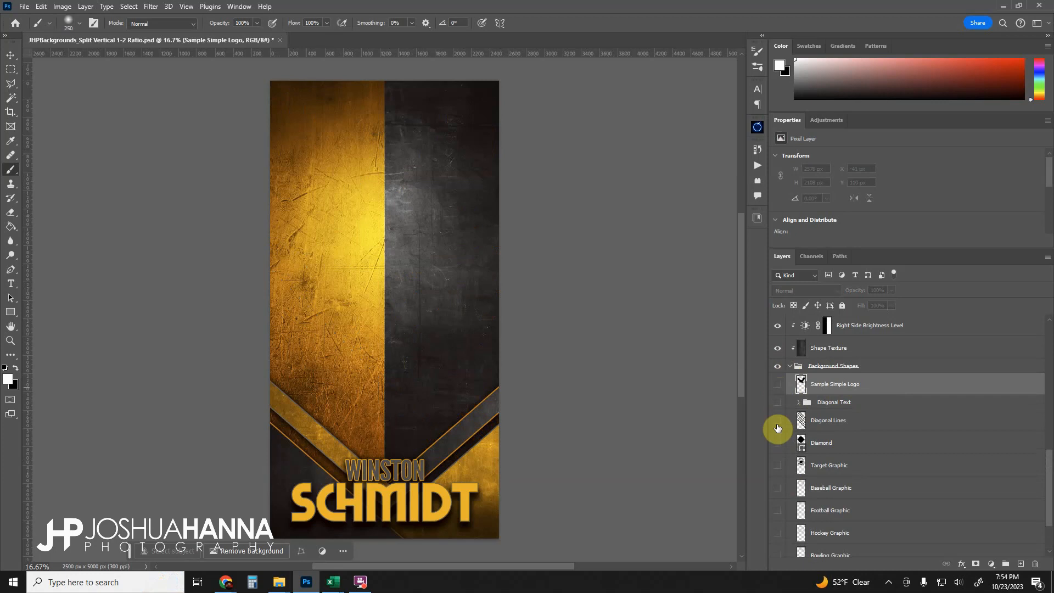
# - Show the Diagonal Lines layer and Diagonal Text group again and expand the Diagonal Text group
pyautogui.click(778, 422)
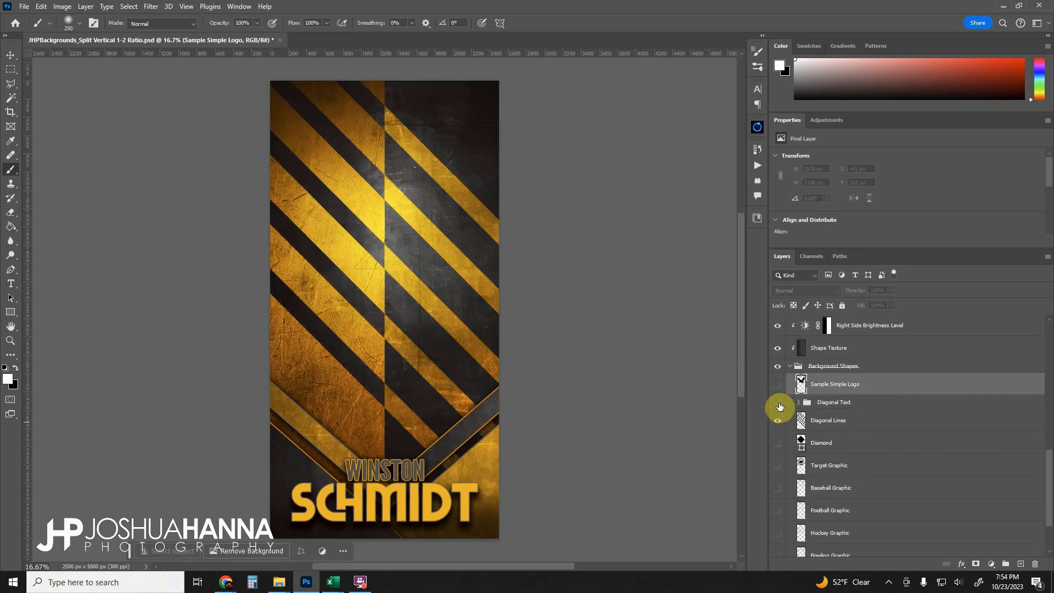
pyautogui.click(778, 403)
pyautogui.click(780, 421)
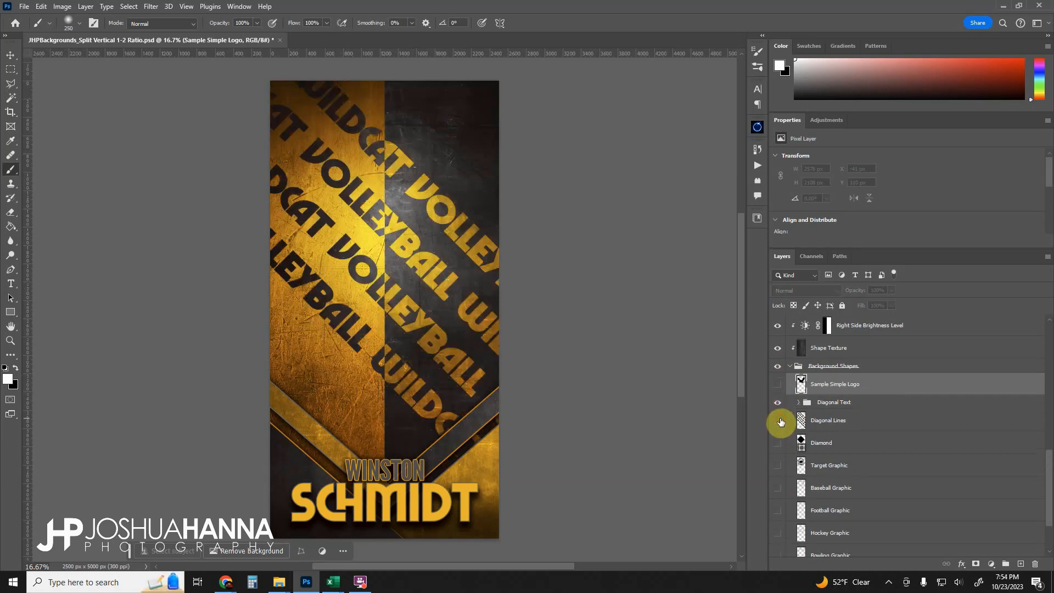
pyautogui.click(778, 422)
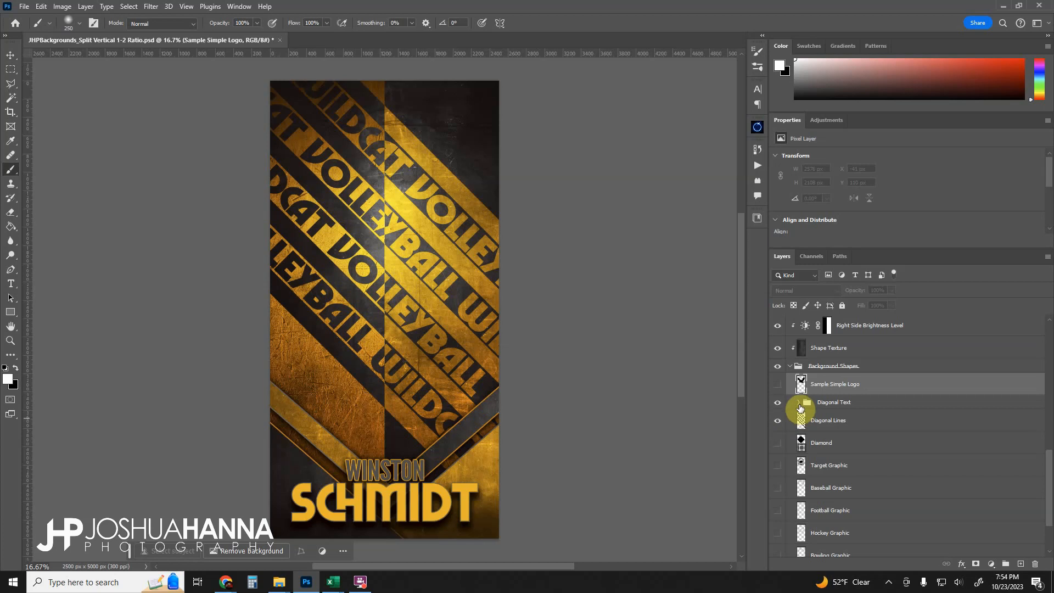
pyautogui.click(798, 404)
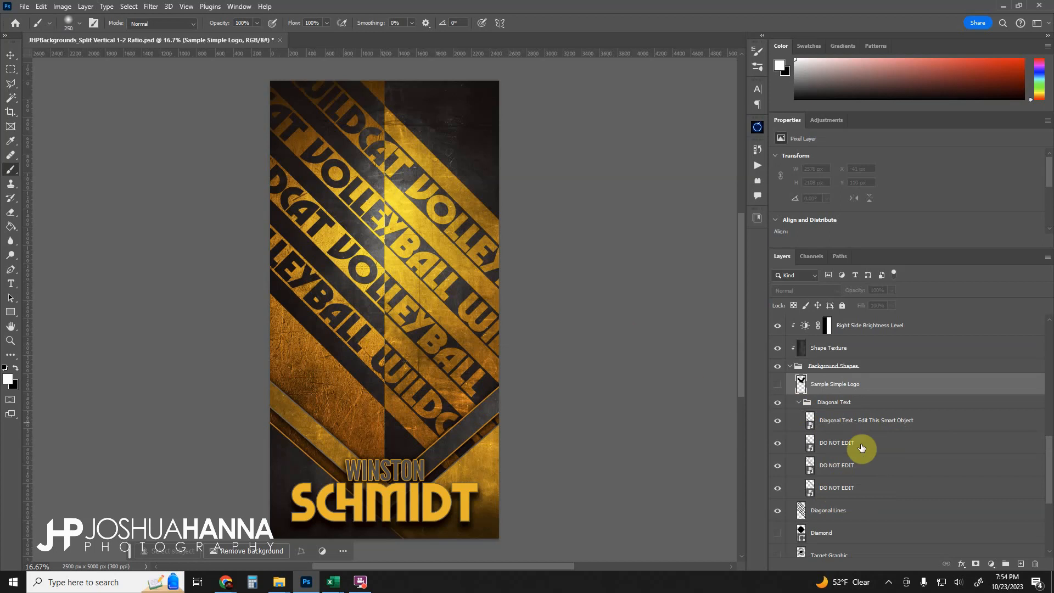
# - Open the Diagonal Text smart object and replace its text with ST ALBANS DRAGONS ST ALBANS DRAGONS
pyautogui.click(872, 428)
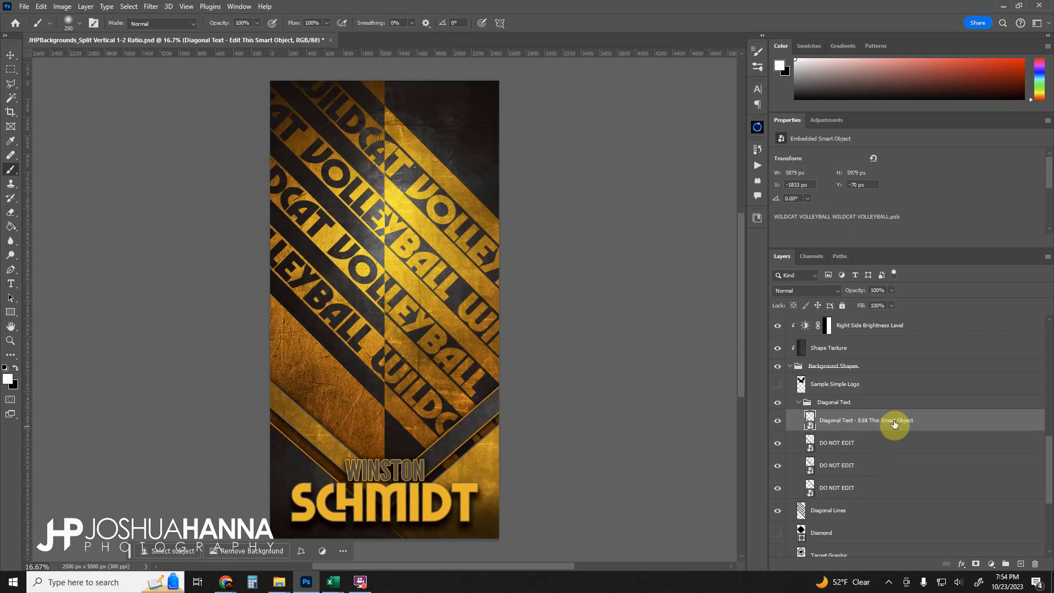
pyautogui.doubleClick(811, 424)
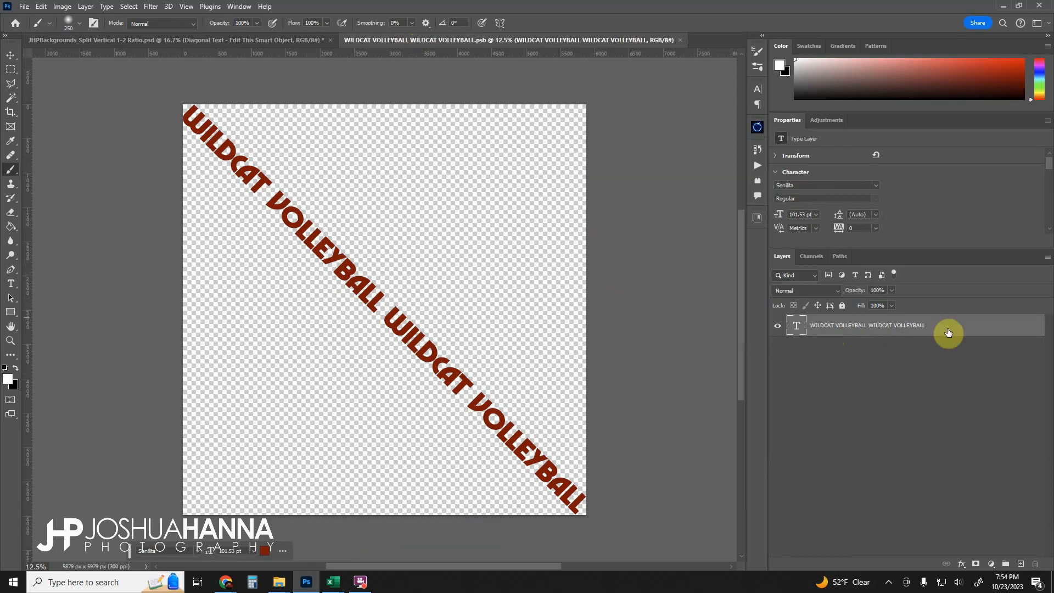
pyautogui.doubleClick(797, 327)
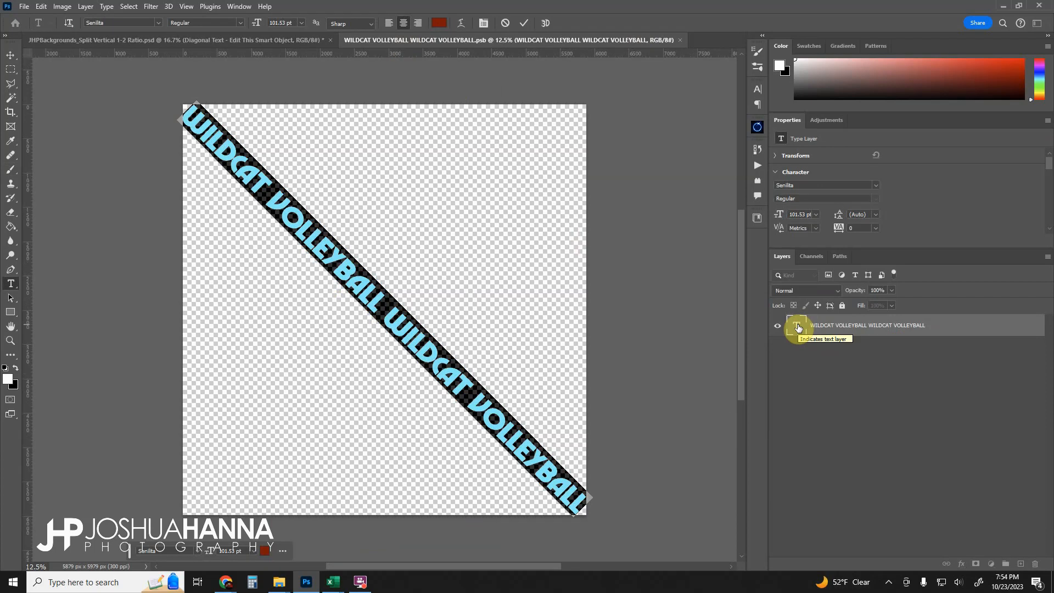
pyautogui.write('ST ALB')
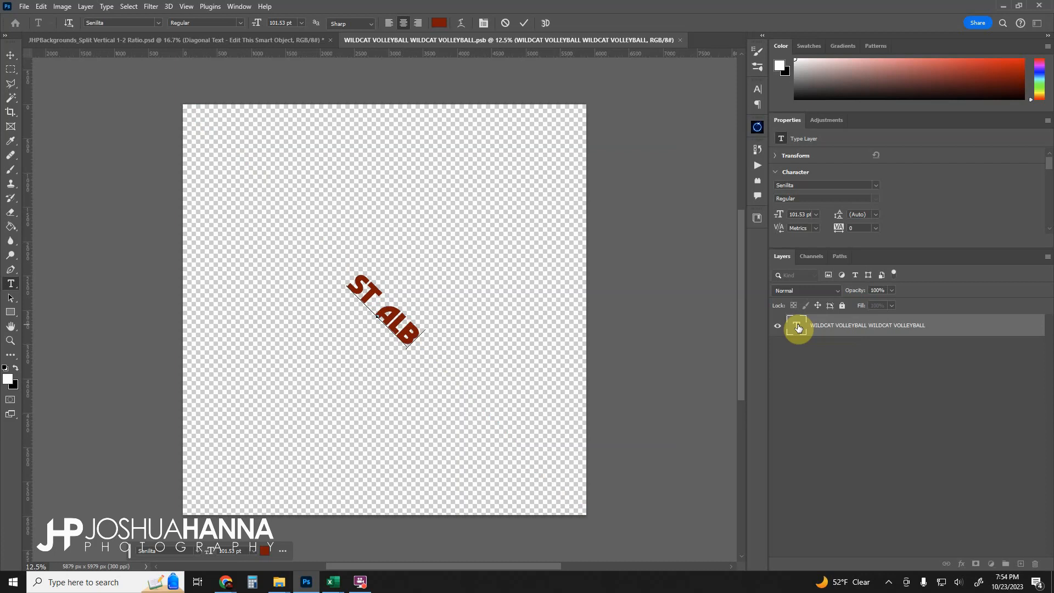
pyautogui.write('ANS DRAGONS')
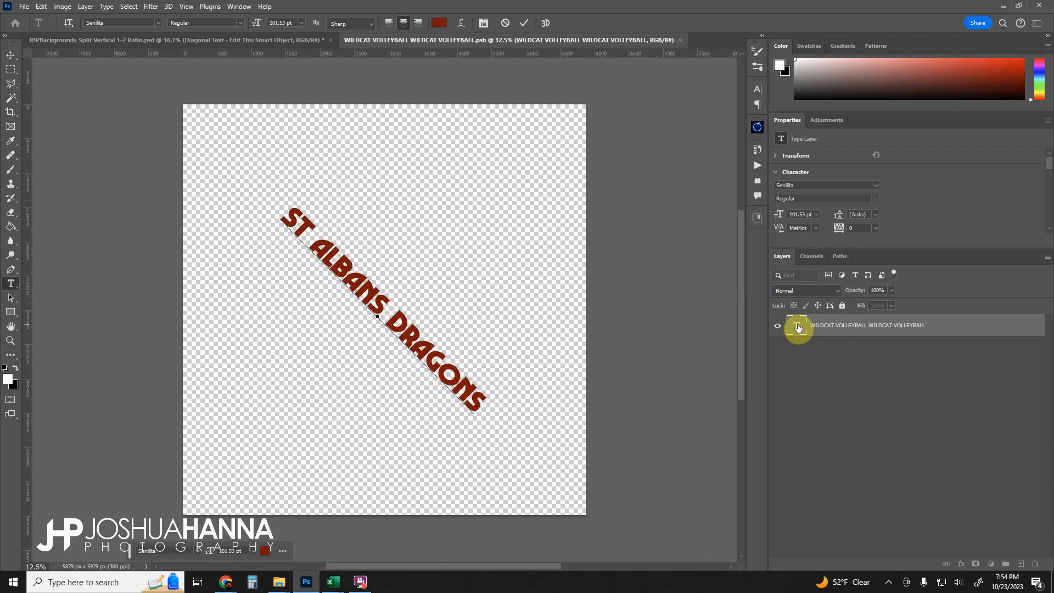
pyautogui.write(' ST A')
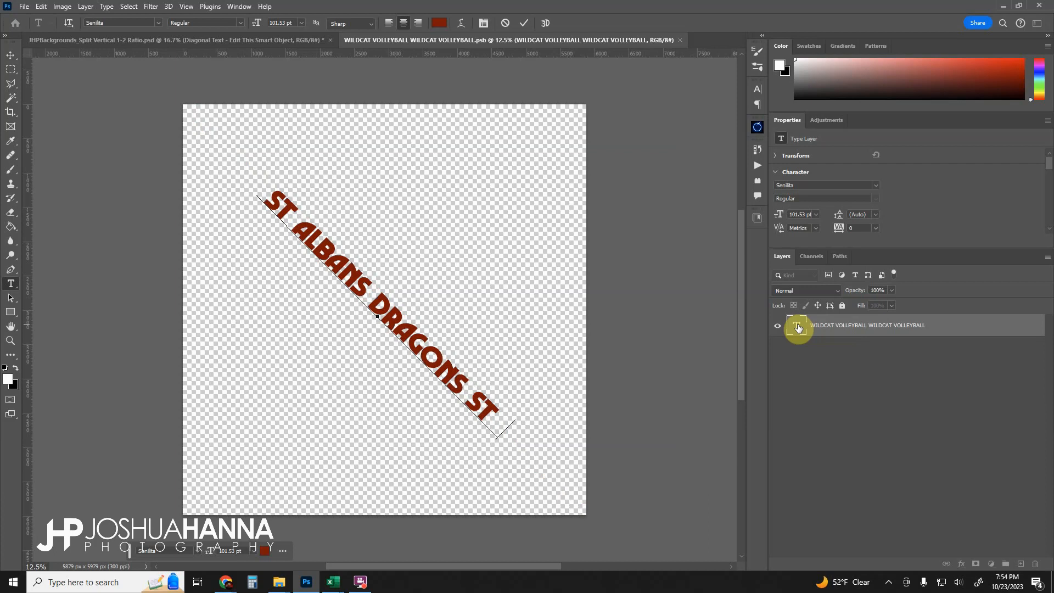
pyautogui.write('LBANS')
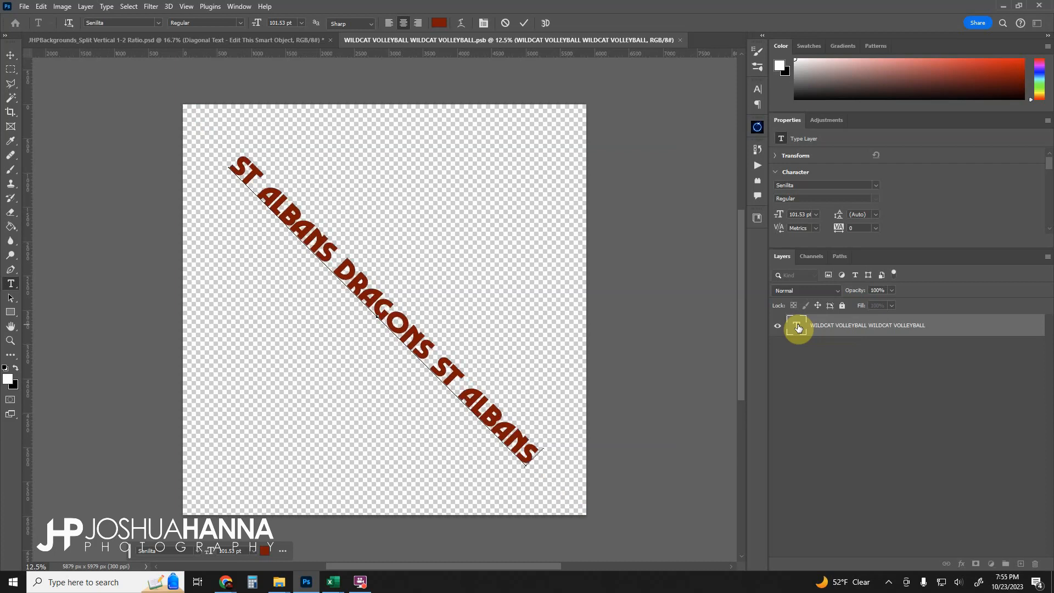
pyautogui.write(' DRAGON')
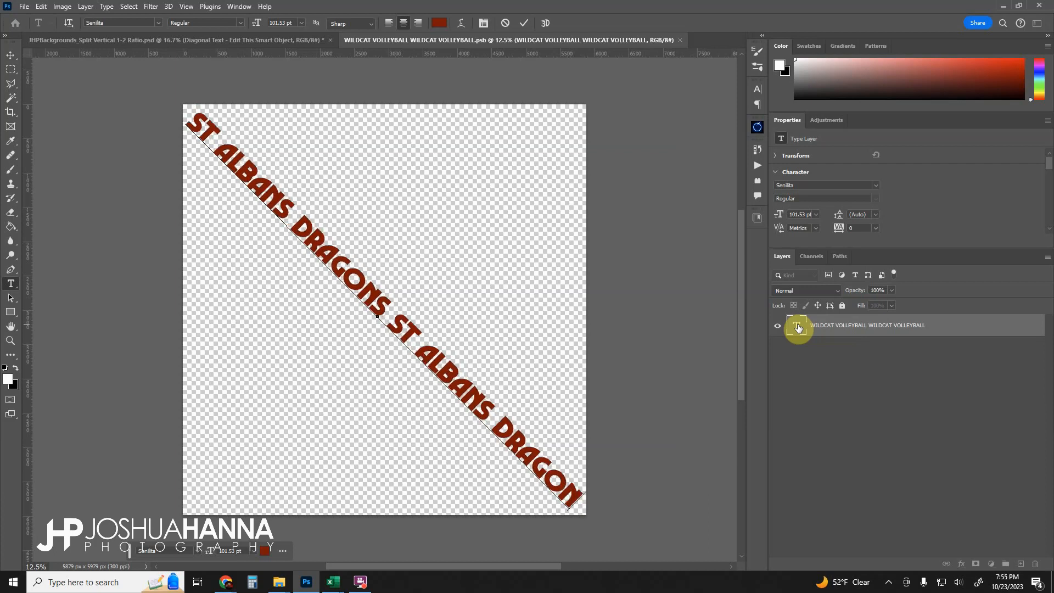
pyautogui.write('S')
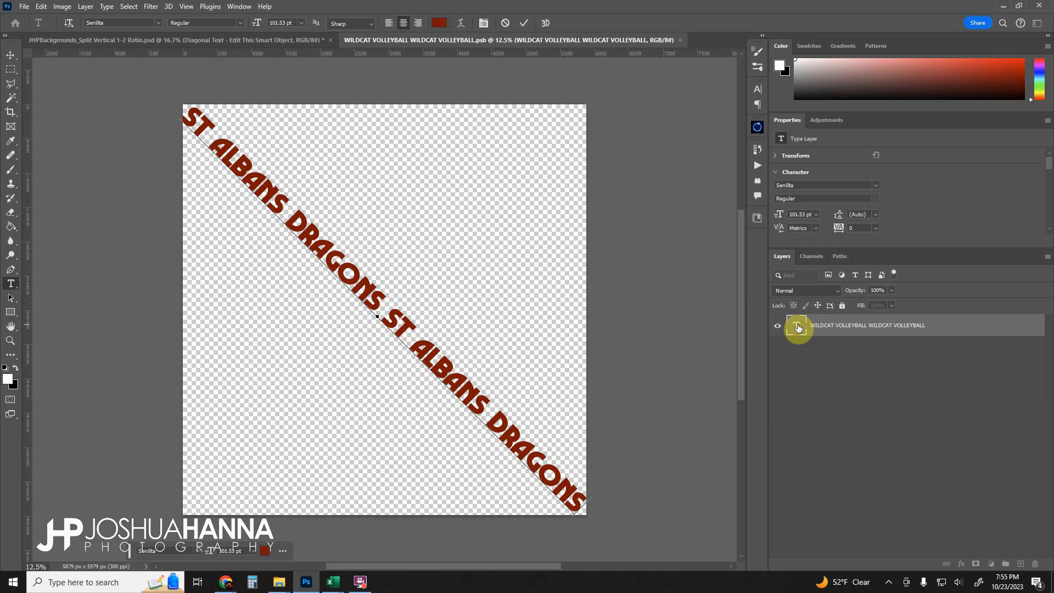
pyautogui.click(532, 23)
# - Close the smart object document, saving the changes
pyautogui.press('b')
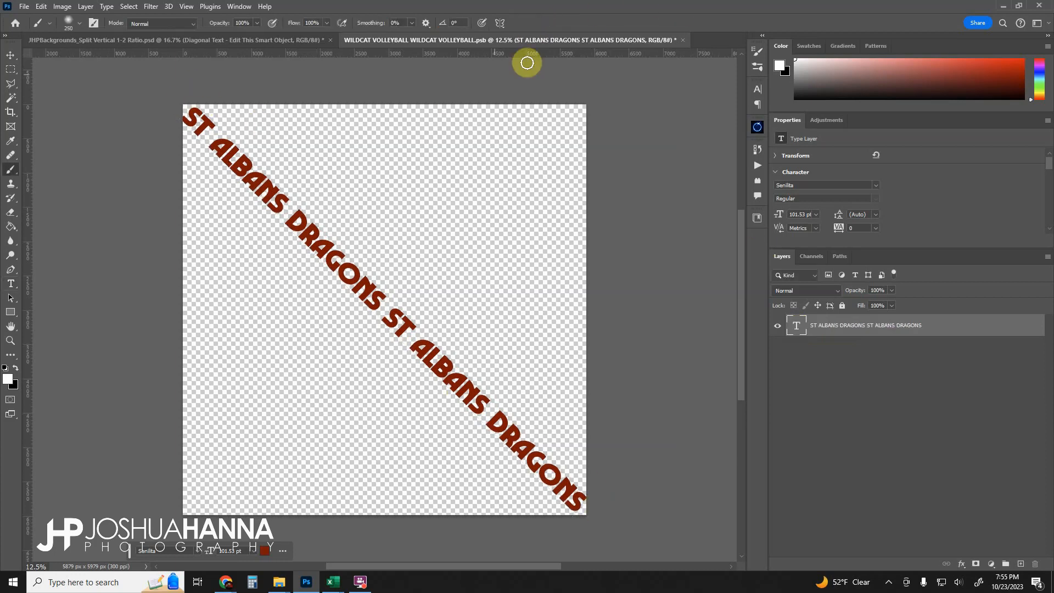
pyautogui.click(683, 40)
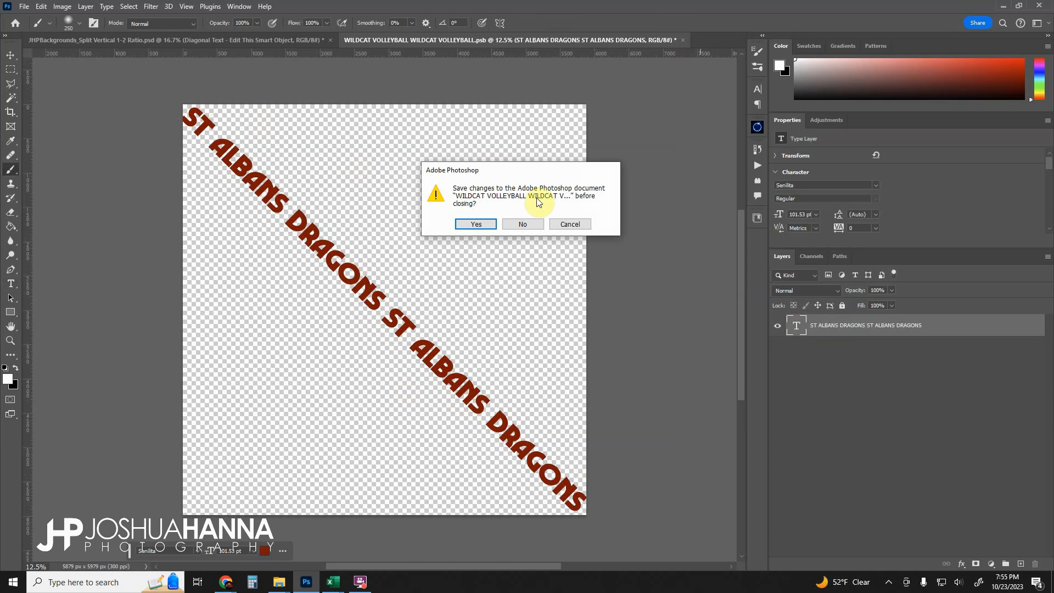
pyautogui.click(471, 225)
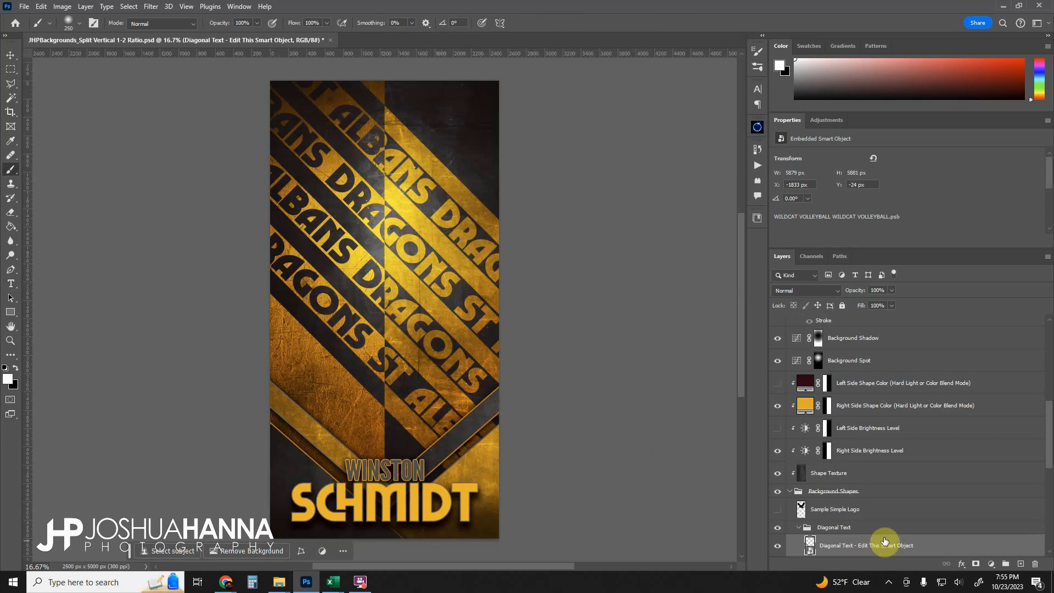
# - Collapse the Diagonal Text group and hide it along with the Diagonal Lines layer
pyautogui.scroll(-1, 884, 542)
pyautogui.scroll(-1, 817, 526)
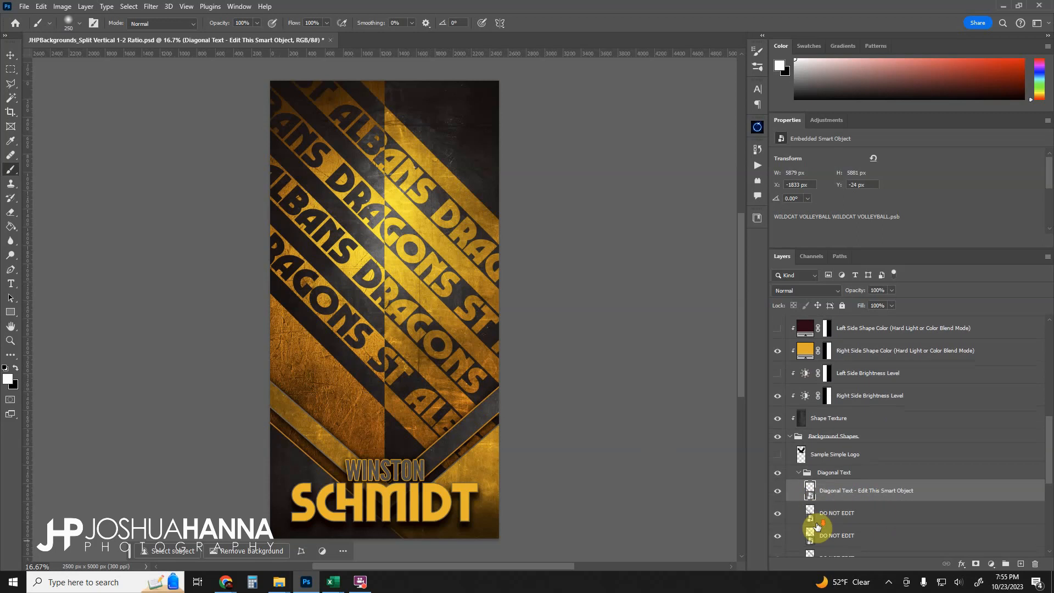
pyautogui.click(800, 474)
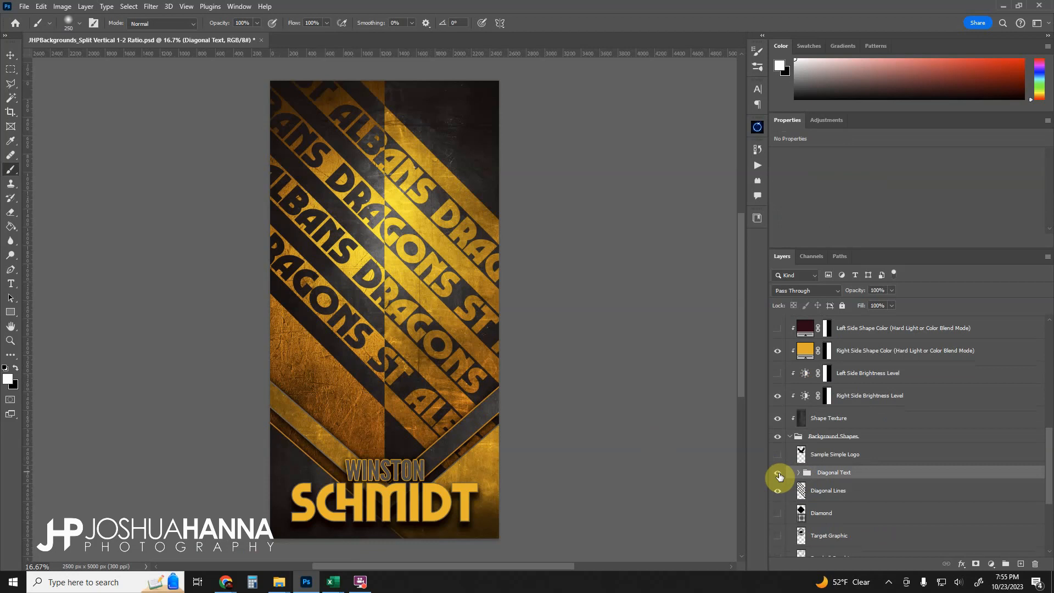
pyautogui.click(778, 473)
pyautogui.click(777, 490)
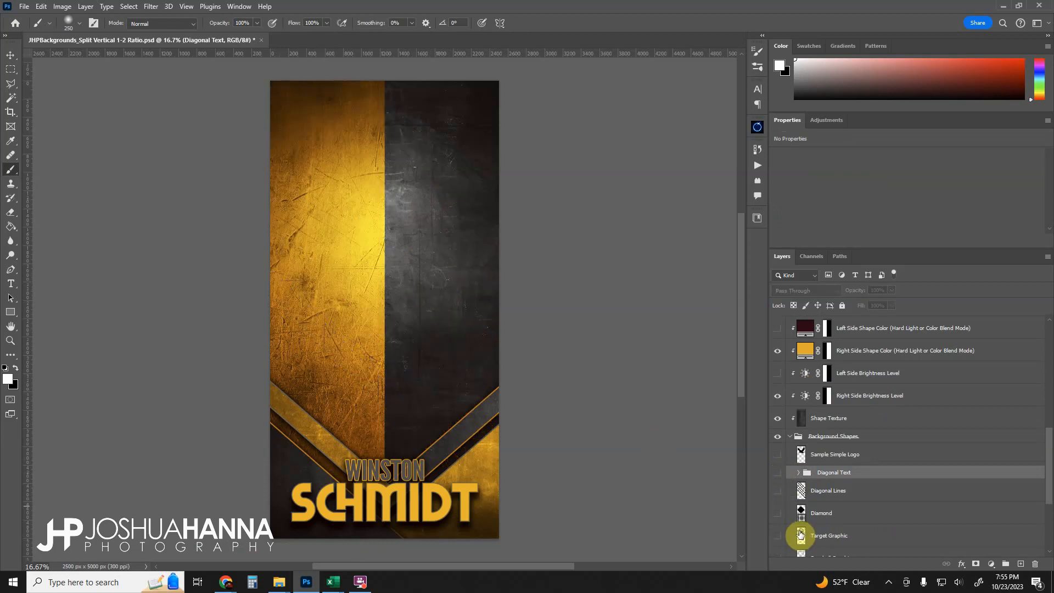
pyautogui.scroll(2, 782, 427)
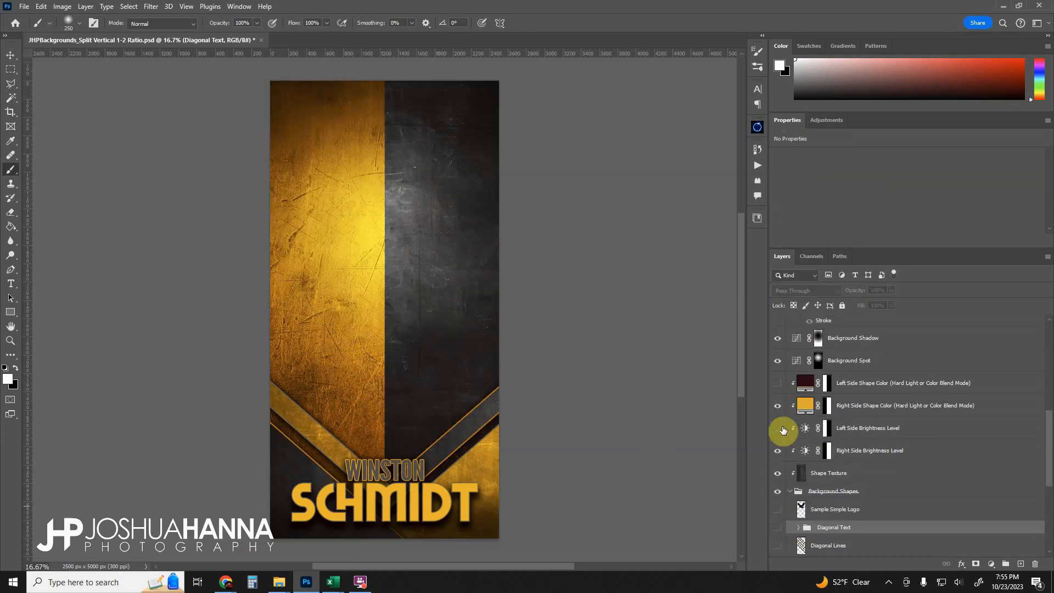
# - Hide the Left Side Brightness Level layer and show the Subject Group
pyautogui.click(778, 428)
pyautogui.scroll(3, 810, 445)
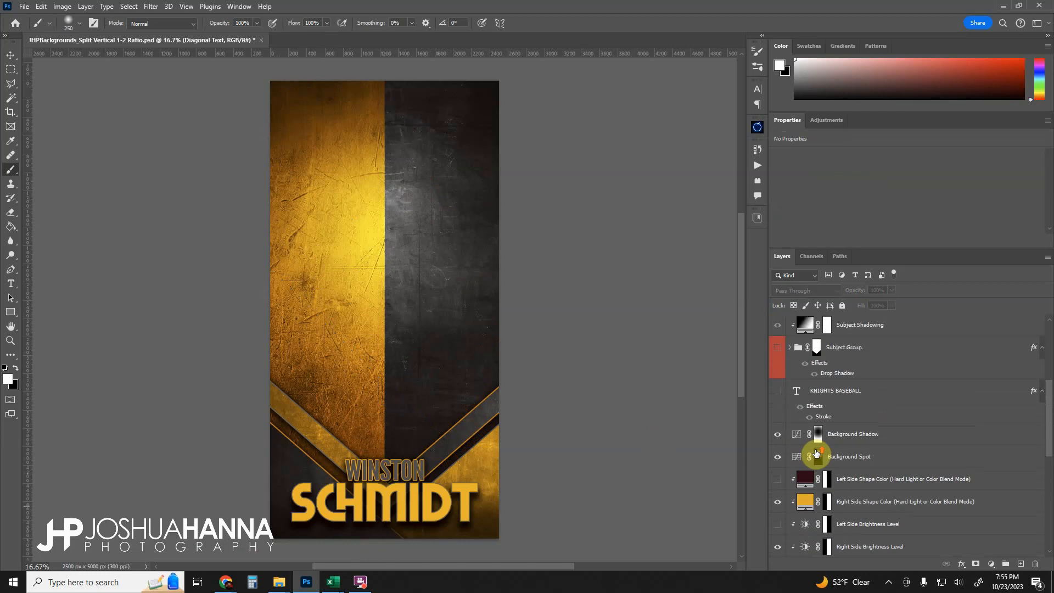
pyautogui.click(777, 348)
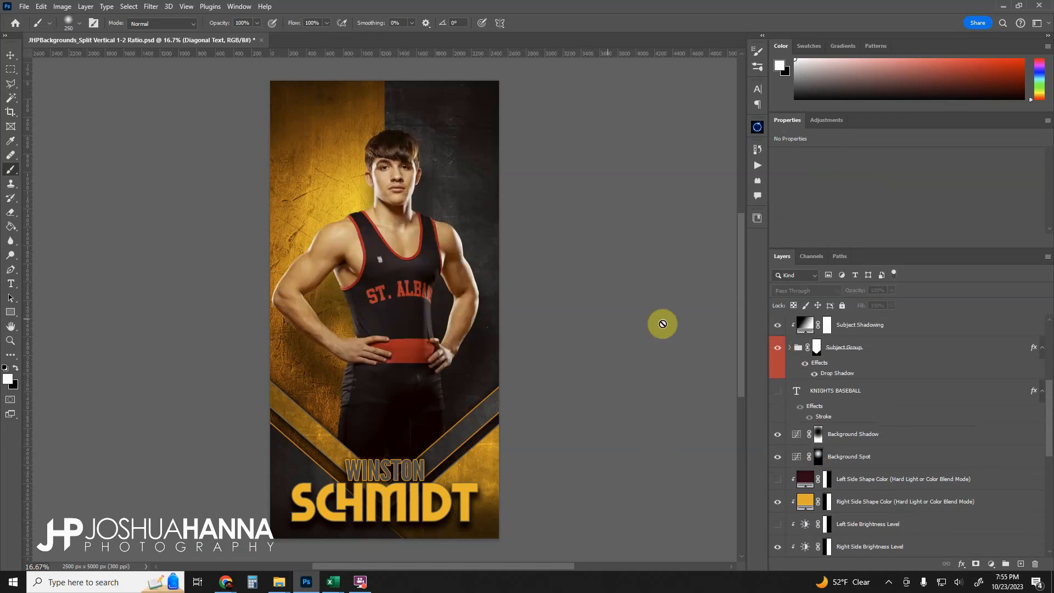
# - Expand the Subject Group, select the Curves 1 subject smart object and move the subject slightly upward
pyautogui.click(790, 347)
pyautogui.click(831, 393)
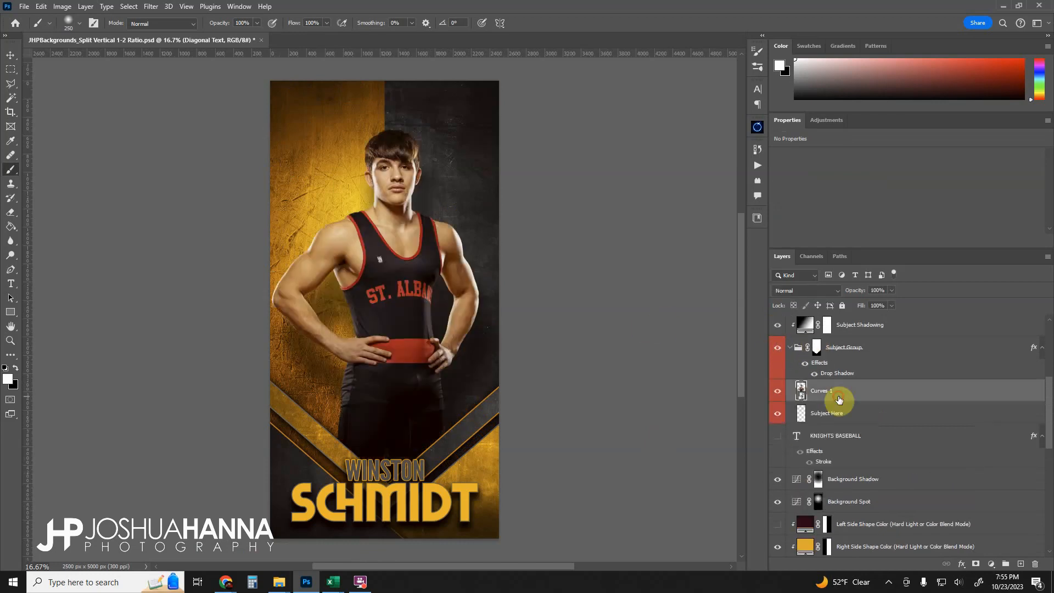
pyautogui.click(10, 55)
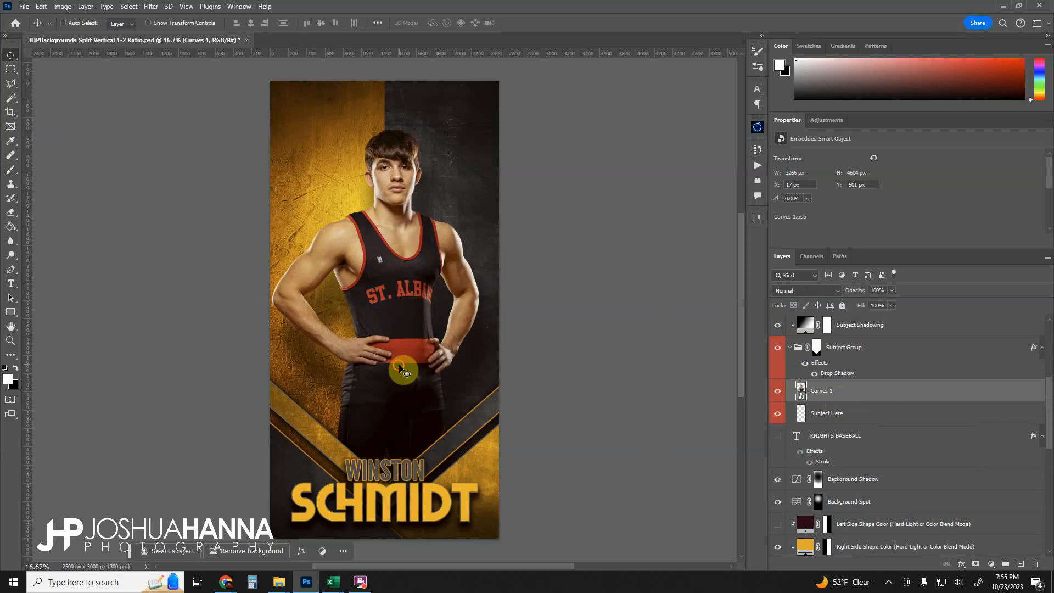
pyautogui.moveTo(405, 369)
pyautogui.mouseDown()
pyautogui.moveTo(364, 295)
pyautogui.moveTo(393, 284)
pyautogui.moveTo(404, 301)
pyautogui.moveTo(399, 368)
pyautogui.mouseUp()
# - Show the Wrestling Graphic layer and move the graphic slightly upward behind the subject
pyautogui.scroll(-3, 867, 494)
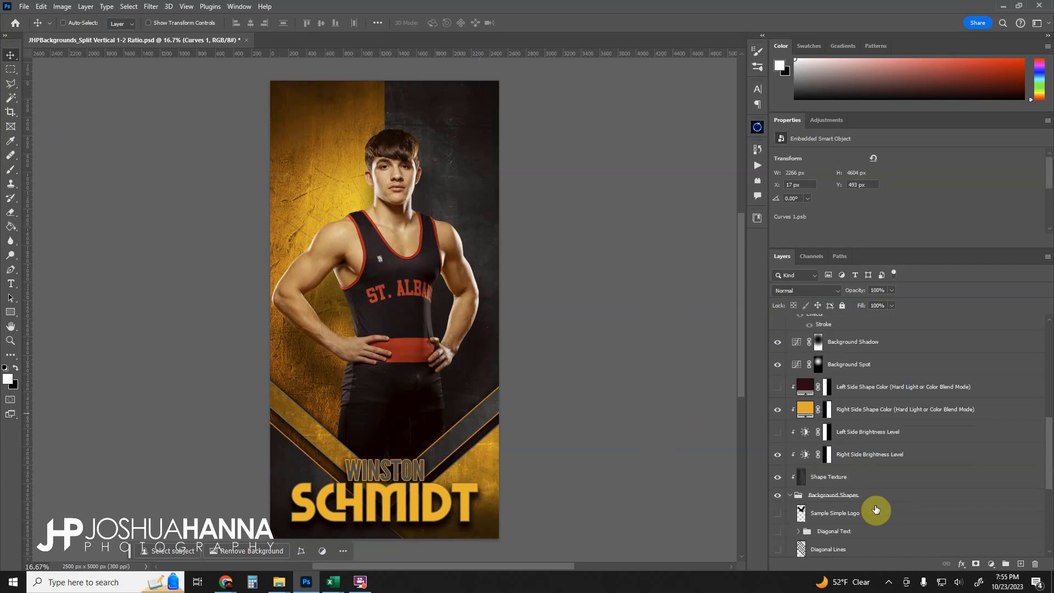
pyautogui.scroll(-5, 870, 511)
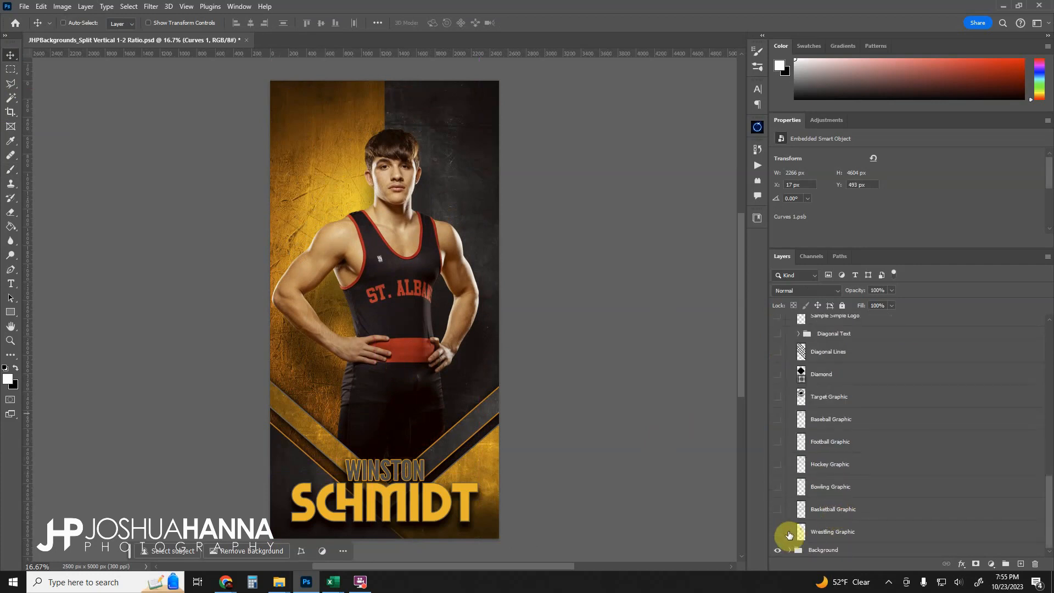
pyautogui.click(789, 534)
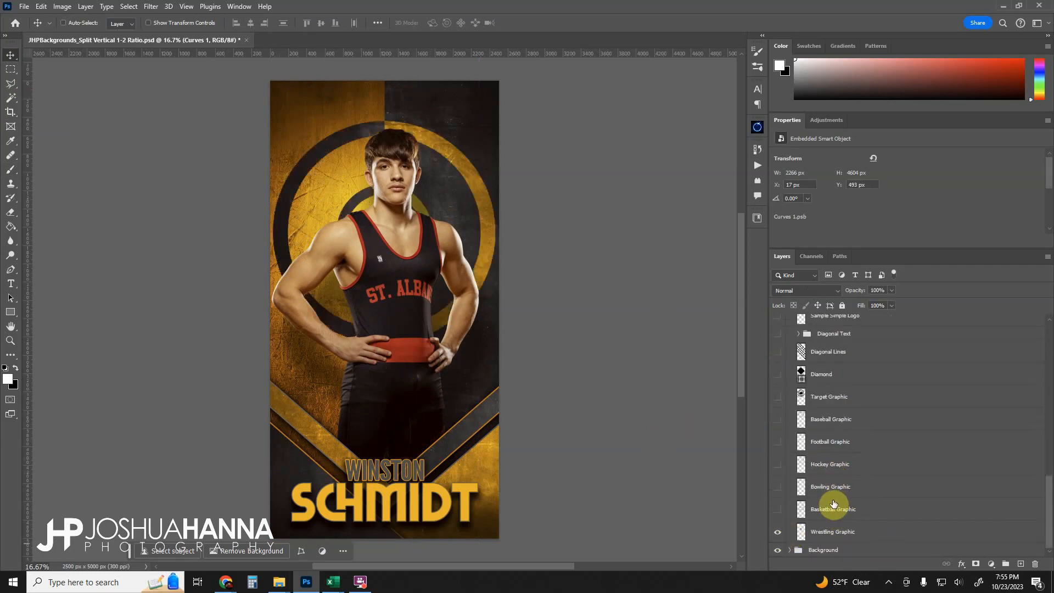
pyautogui.click(834, 532)
pyautogui.moveTo(417, 147); pyautogui.dragTo(417, 112)
# - Collapse the Background Shapes group and set the Right Side Shape Color fill to the red sampled from the belt, aa1d1a
pyautogui.scroll(3, 819, 471)
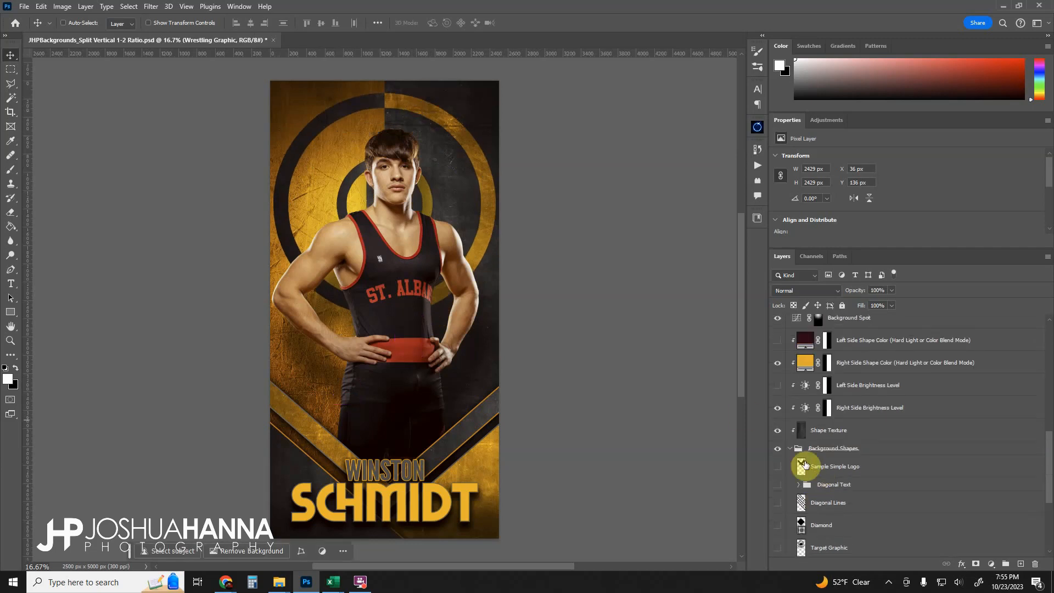
pyautogui.click(791, 451)
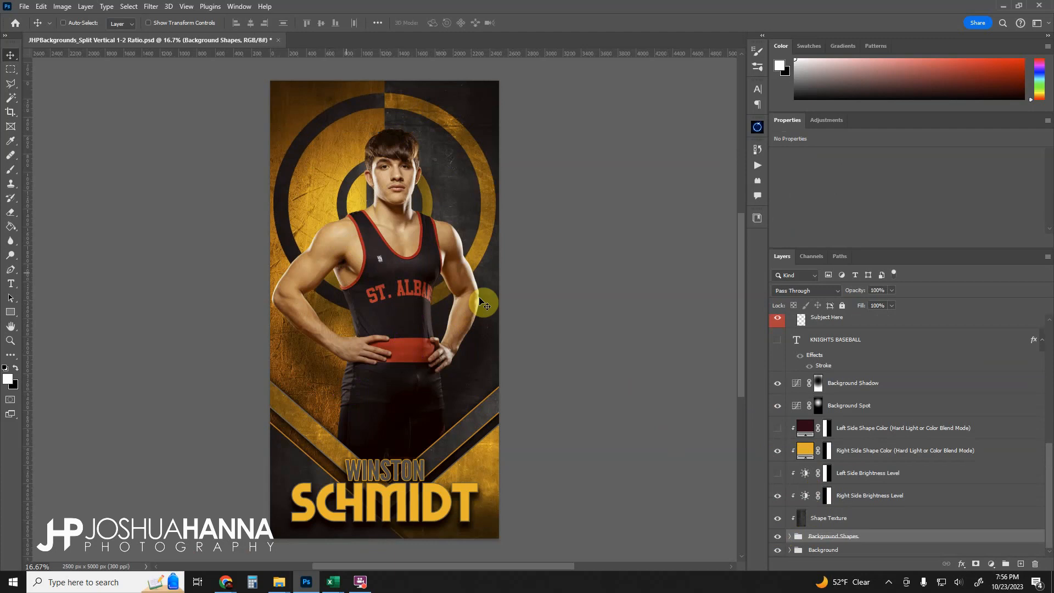
pyautogui.click(805, 451)
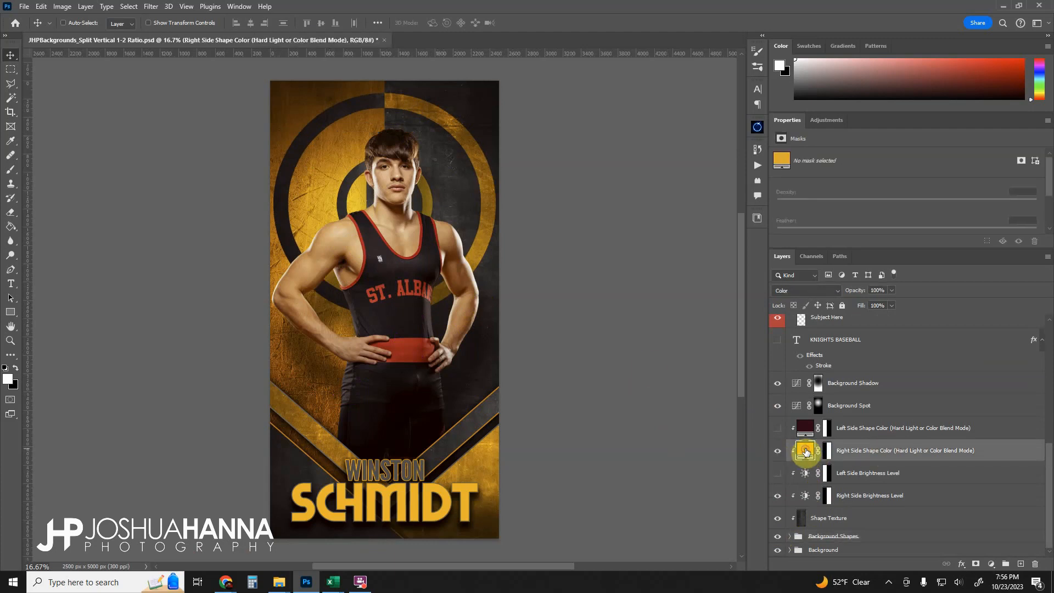
pyautogui.doubleClick(806, 451)
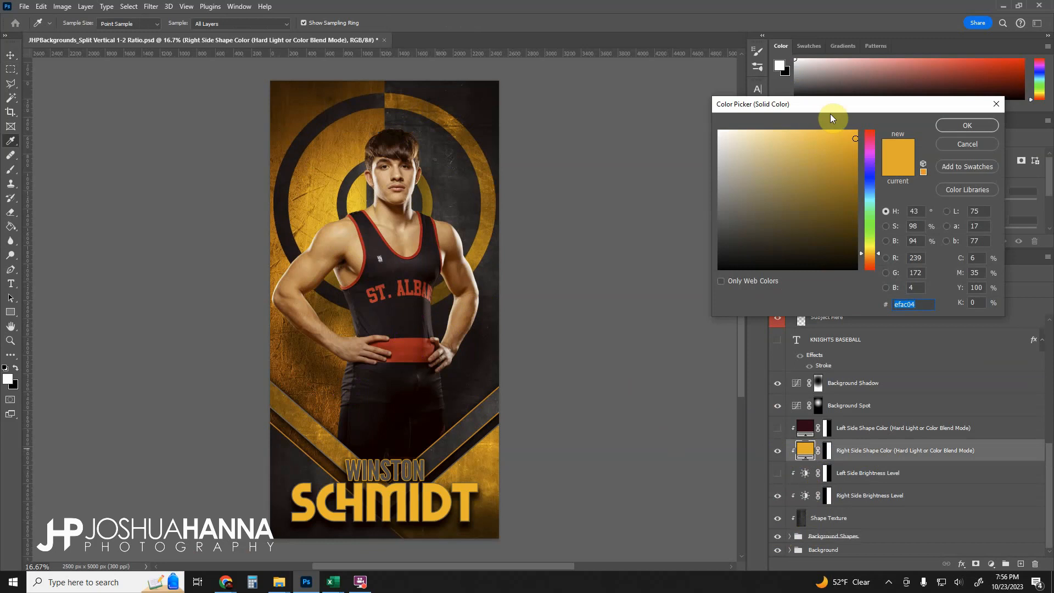
pyautogui.moveTo(830, 113); pyautogui.dragTo(815, 115)
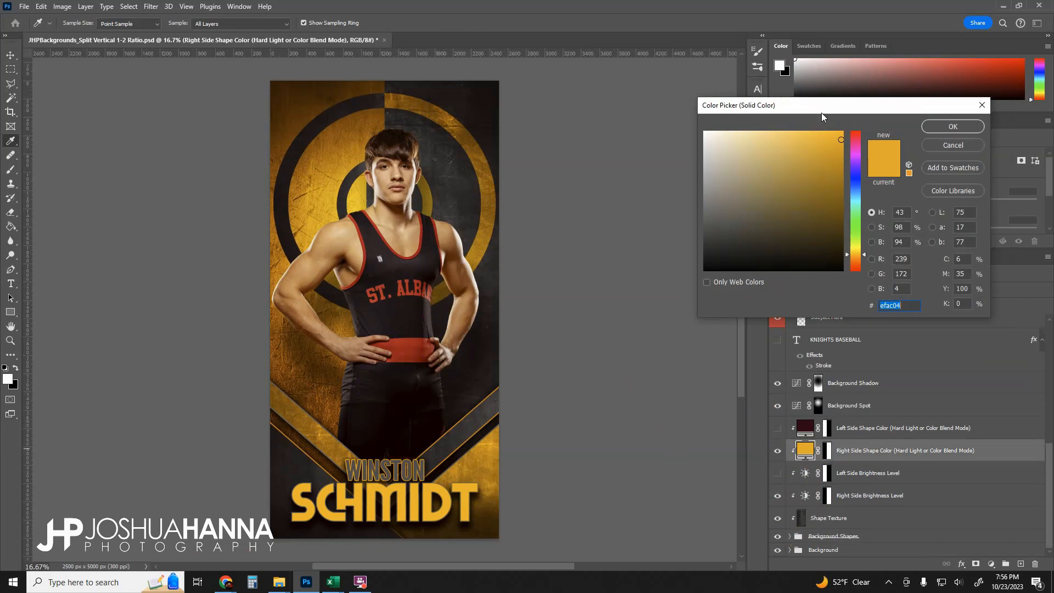
pyautogui.click(418, 343)
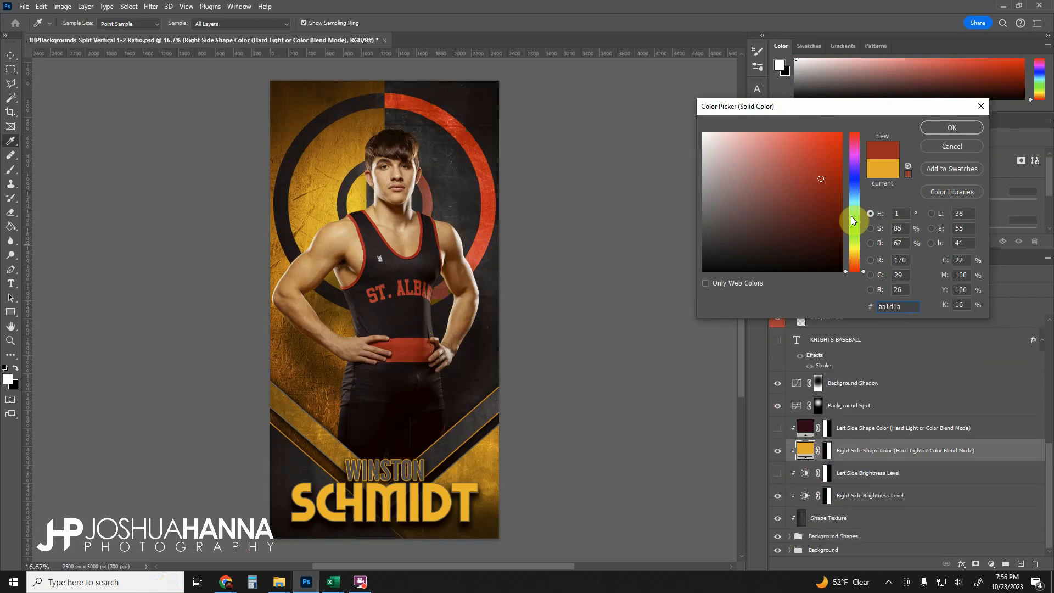
pyautogui.click(951, 131)
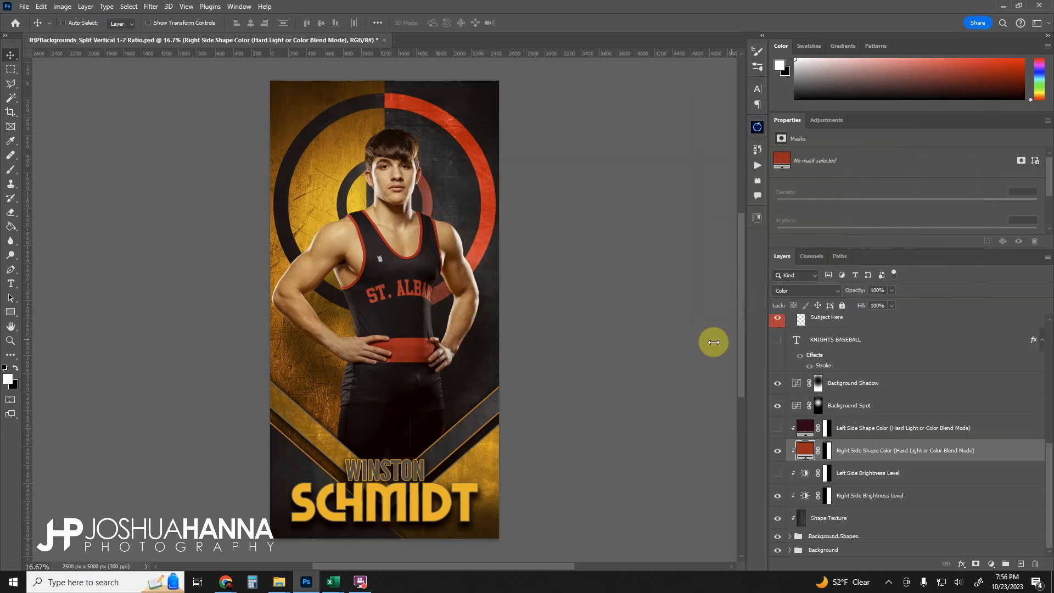
# - Set the Right Side Shape Color layer's blend mode to Hard Light
pyautogui.click(799, 294)
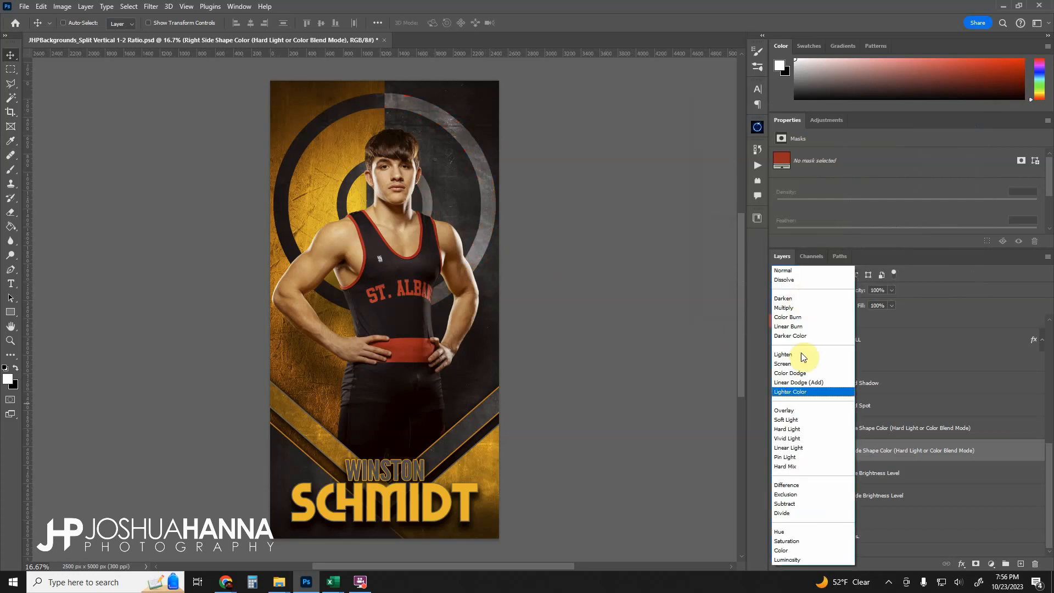
pyautogui.click(789, 432)
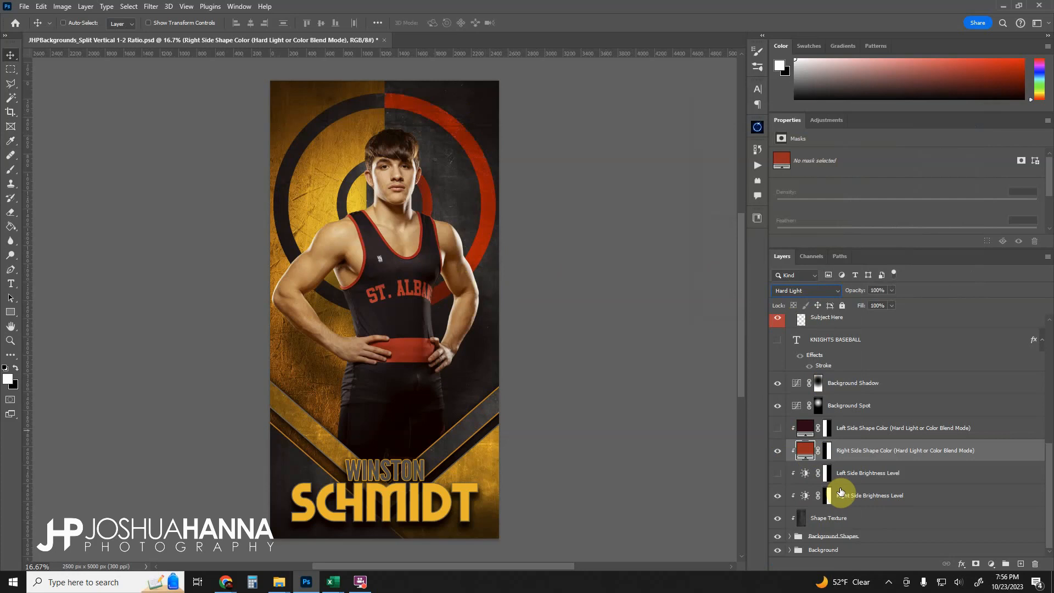
# - Toggle the Right Side Brightness Level layer off and on to compare its effect
pyautogui.click(780, 497)
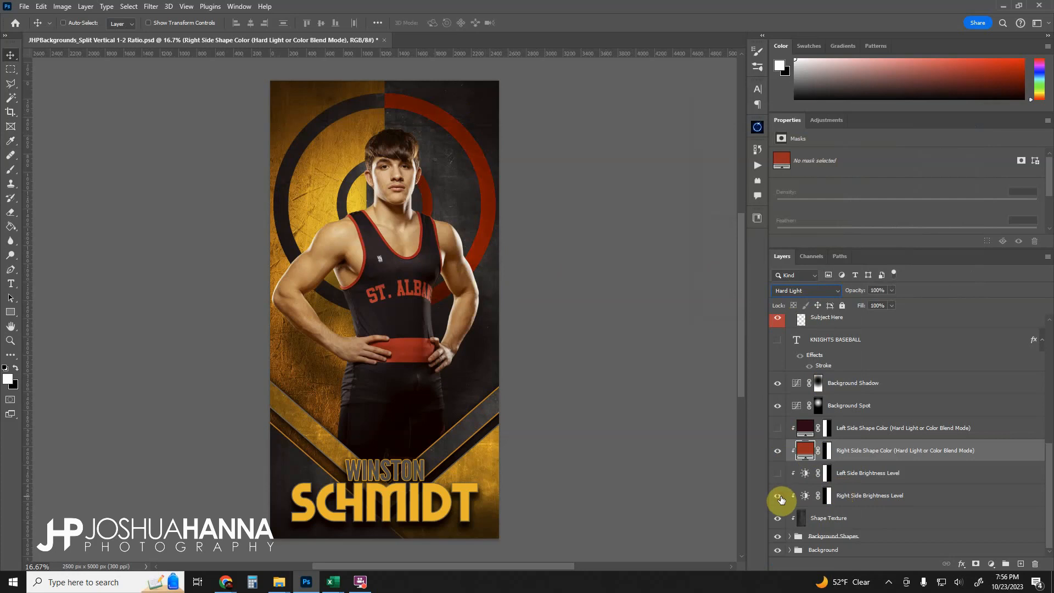
pyautogui.click(857, 496)
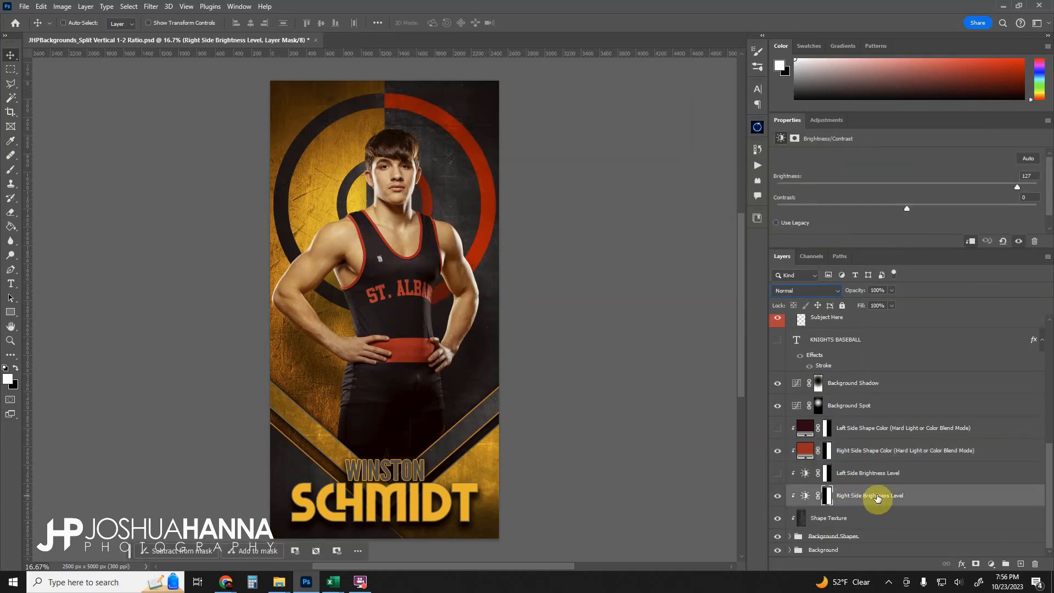
pyautogui.click(778, 497)
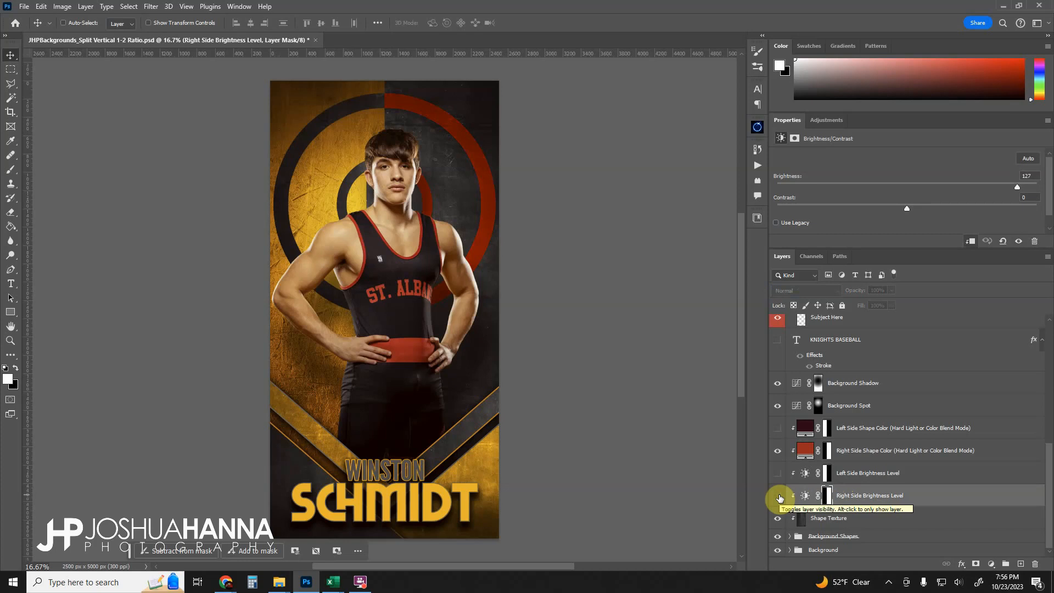
pyautogui.click(779, 497)
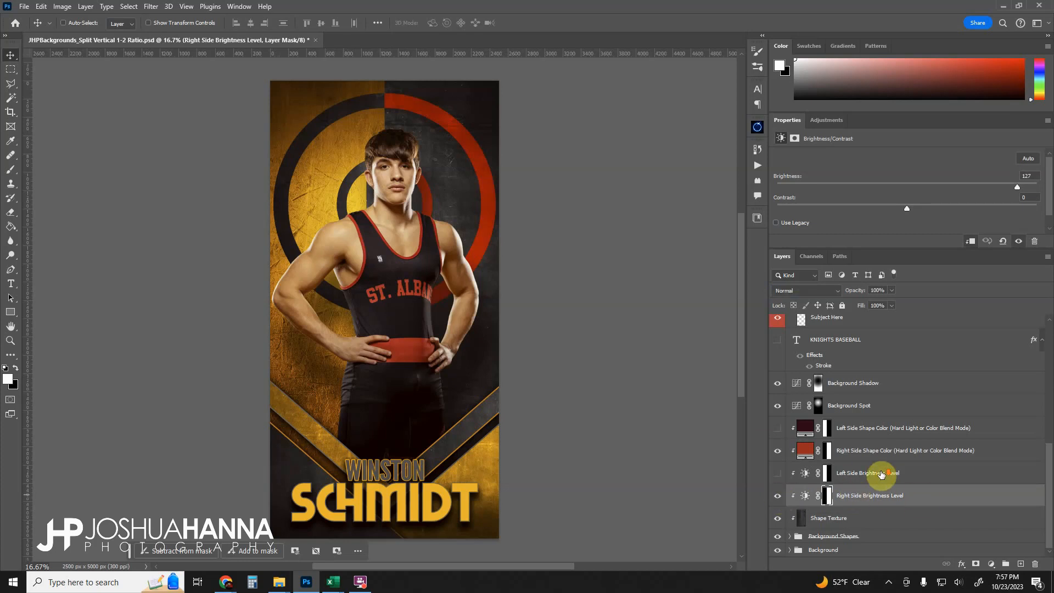
# - Expand the Background group and toggle the side texture and Right Side Color layers to preview each
pyautogui.click(791, 549)
pyautogui.scroll(-3, 900, 483)
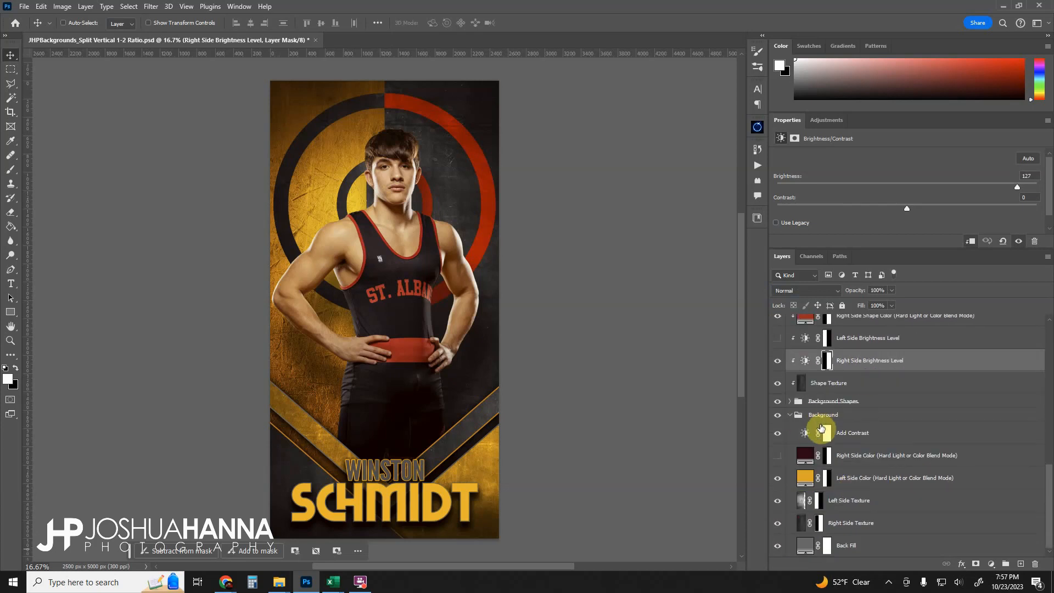
pyautogui.click(778, 524)
pyautogui.click(778, 525)
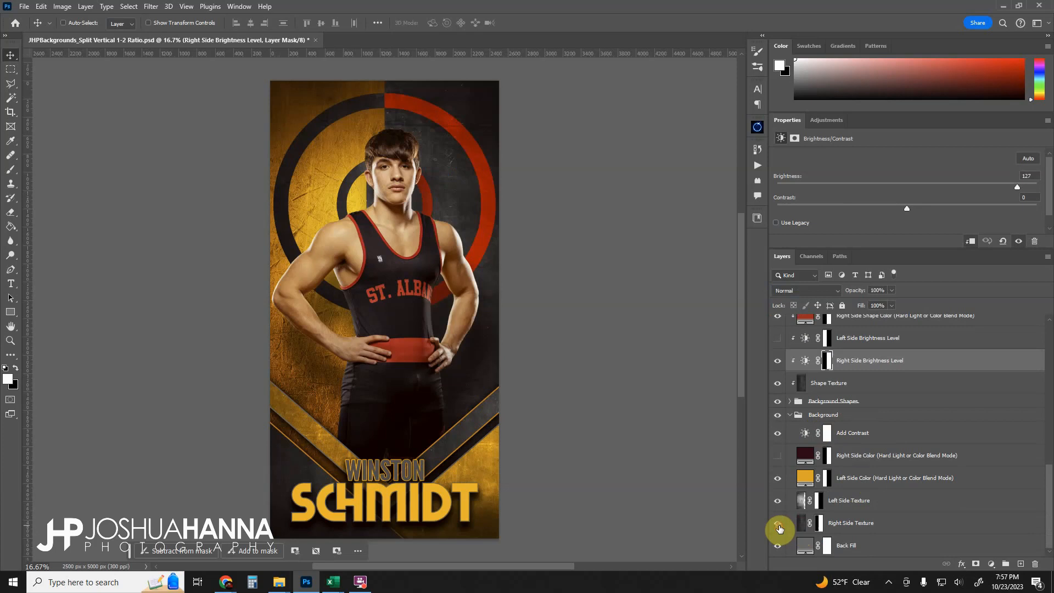
pyautogui.click(778, 500)
pyautogui.click(778, 501)
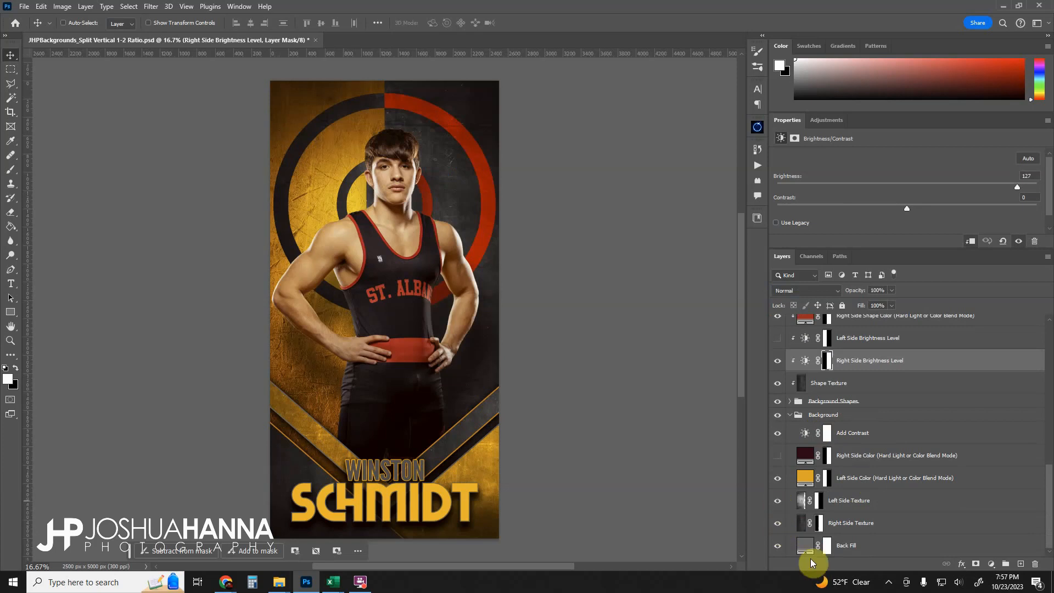
pyautogui.click(854, 547)
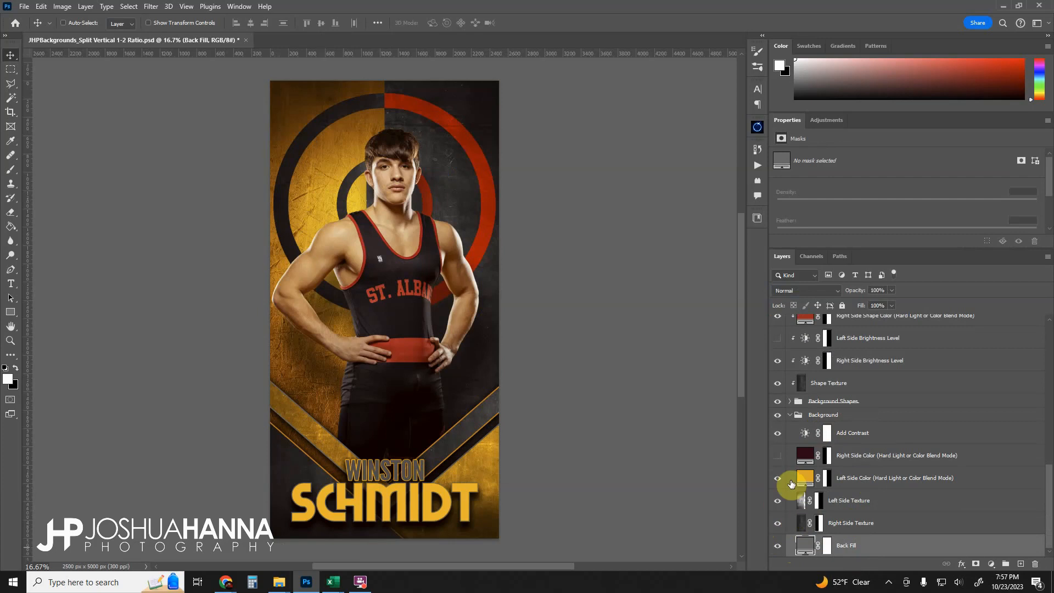
pyautogui.click(777, 457)
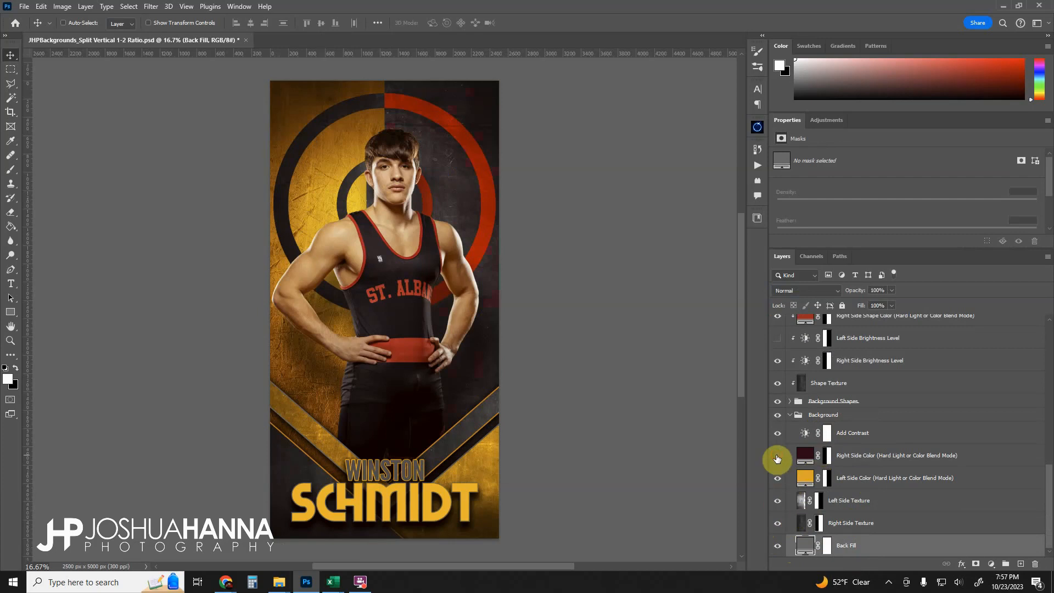
pyautogui.click(777, 456)
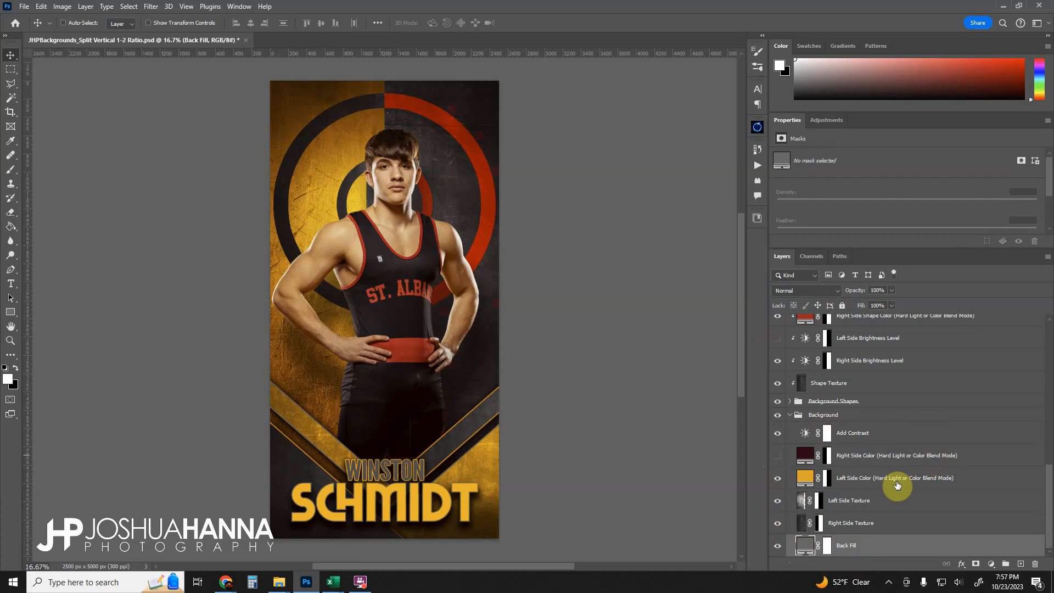
# - Copy the Right Side Shape Color hex value and set the Left Side Color fill to aa1d1a
pyautogui.click(807, 482)
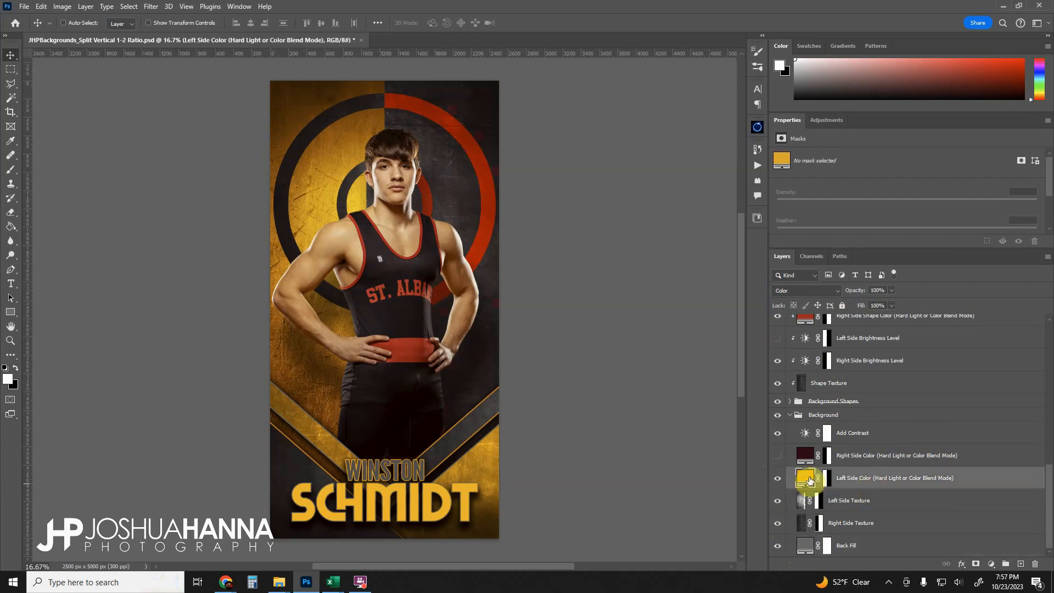
pyautogui.scroll(1, 810, 478)
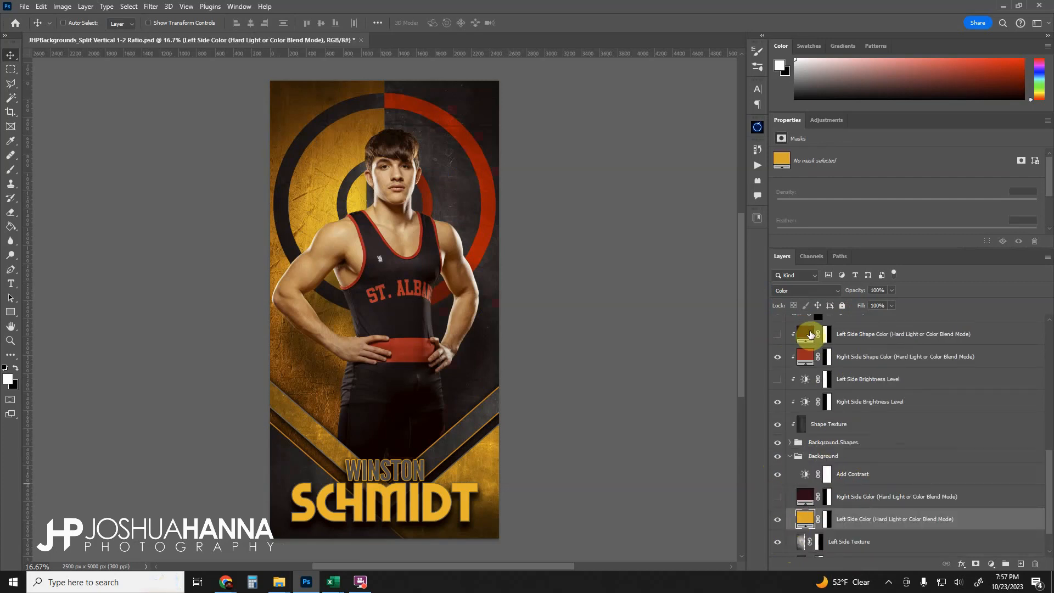
pyautogui.moveTo(810, 333); pyautogui.dragTo(809, 361)
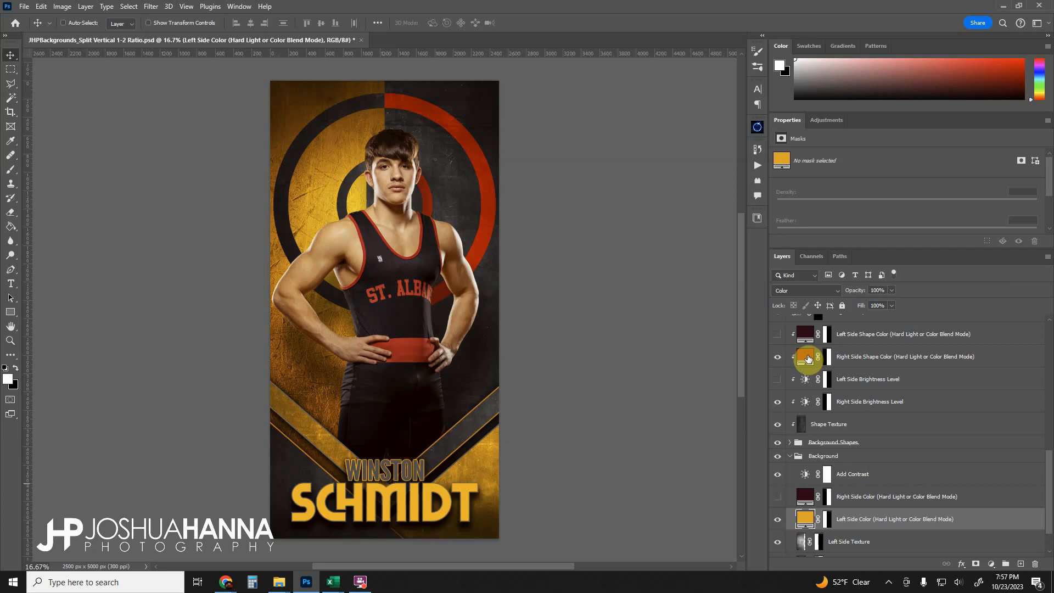
pyautogui.doubleClick(808, 359)
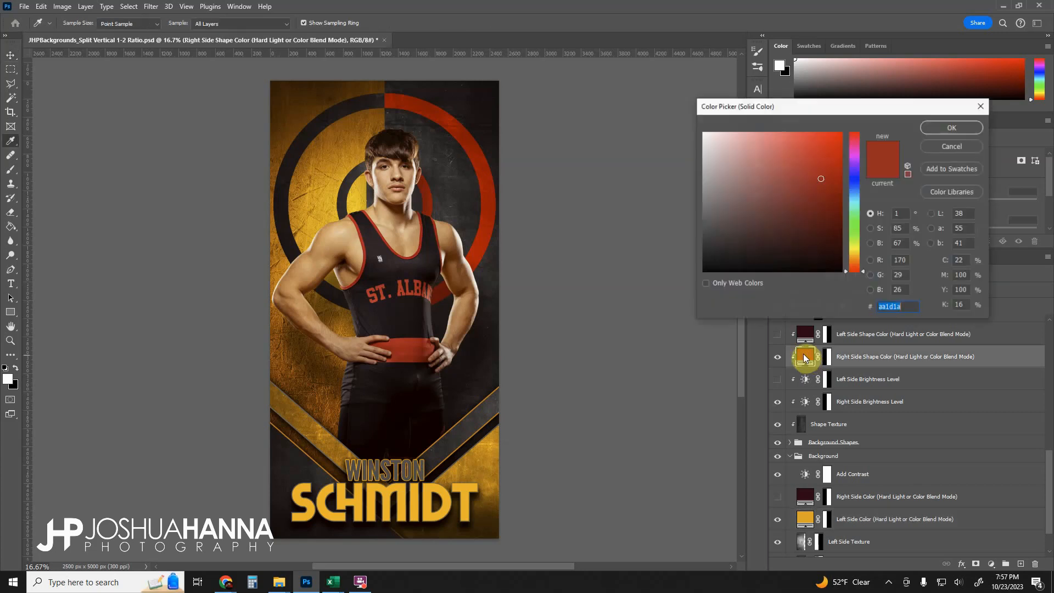
pyautogui.moveTo(793, 221); pyautogui.dragTo(819, 179)
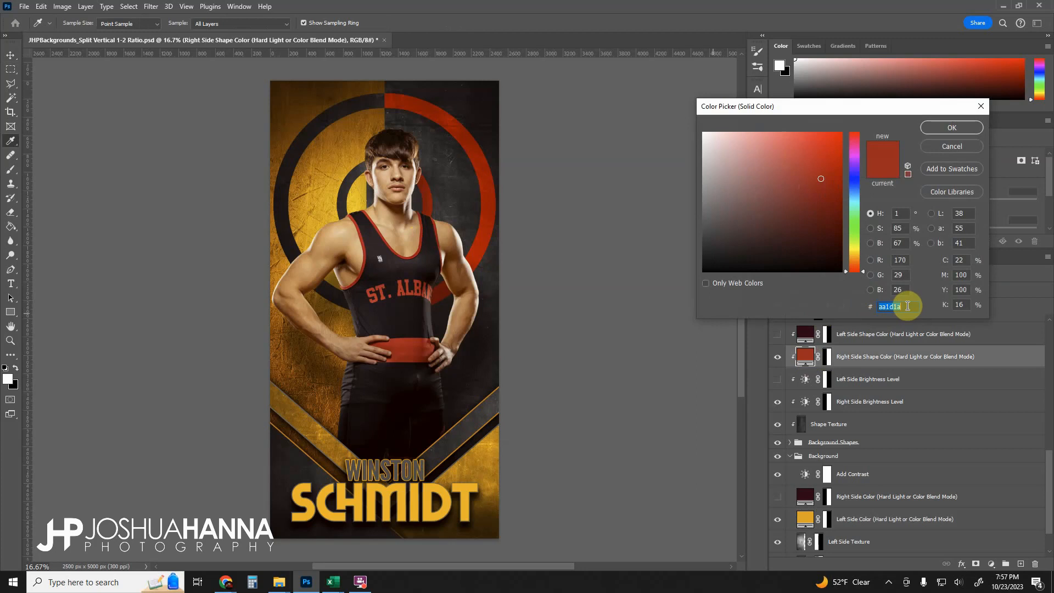
pyautogui.moveTo(906, 307); pyautogui.dragTo(867, 308)
pyautogui.hotkey('ctrl', 'c')
pyautogui.click(957, 129)
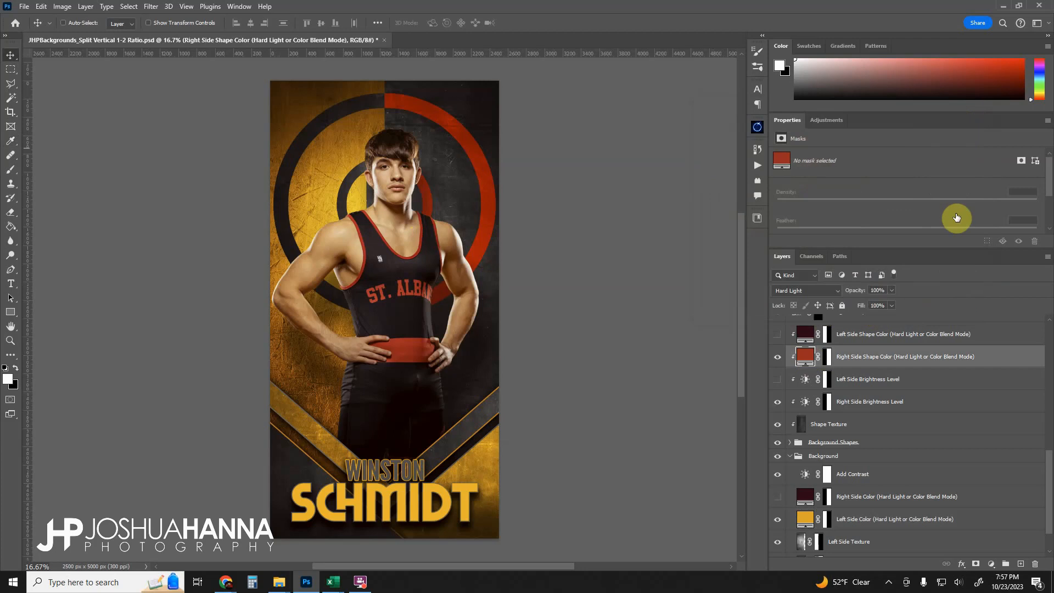
pyautogui.doubleClick(805, 520)
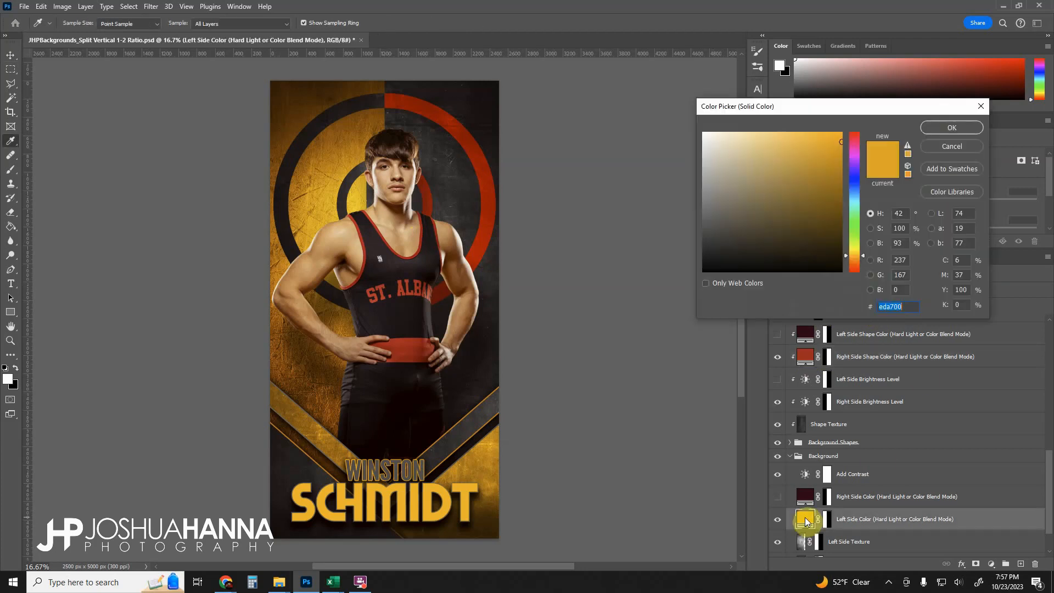
pyautogui.write('aa1d1a')
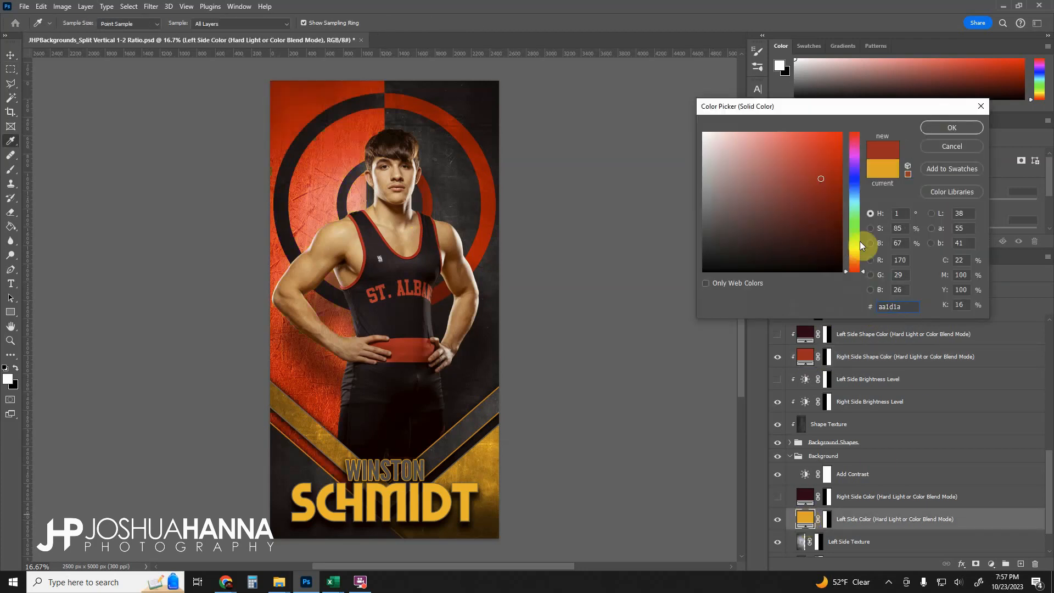
pyautogui.click(934, 129)
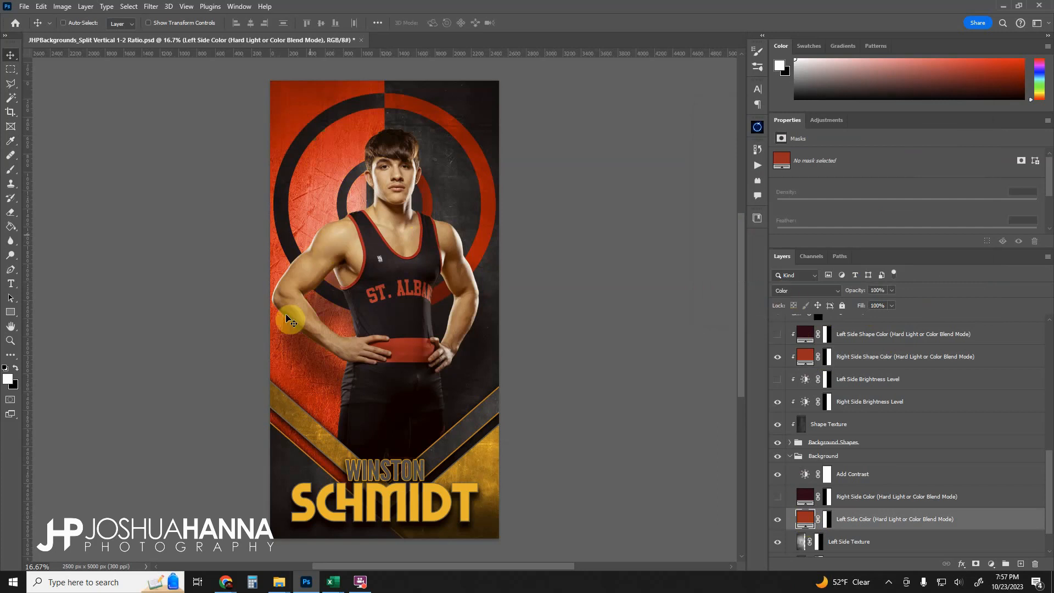
# - Set the Left Side Color layer's blend mode to Hard Light
pyautogui.click(833, 291)
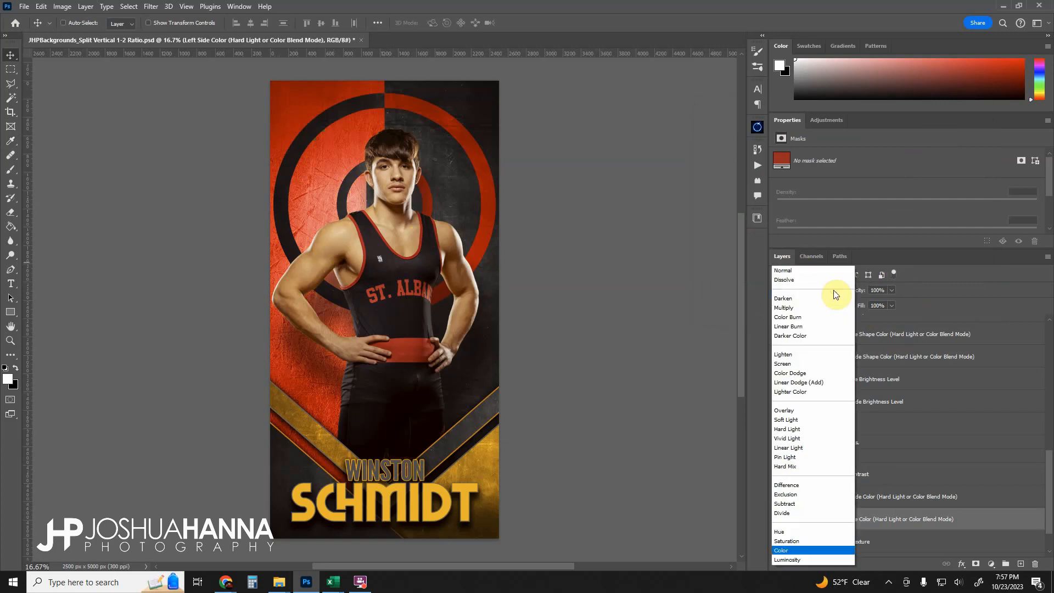
pyautogui.click(797, 428)
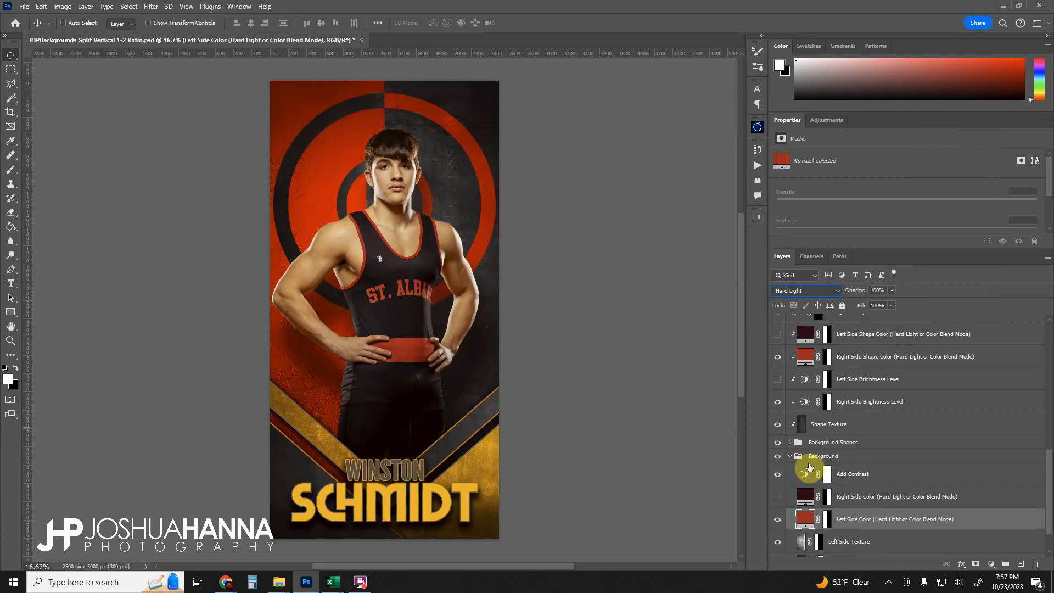
# - Expand the Foreground Elements group and set the top Bar Color fill to aa1d1a with a Hard Light blend mode
pyautogui.scroll(5, 807, 466)
pyautogui.scroll(8, 807, 467)
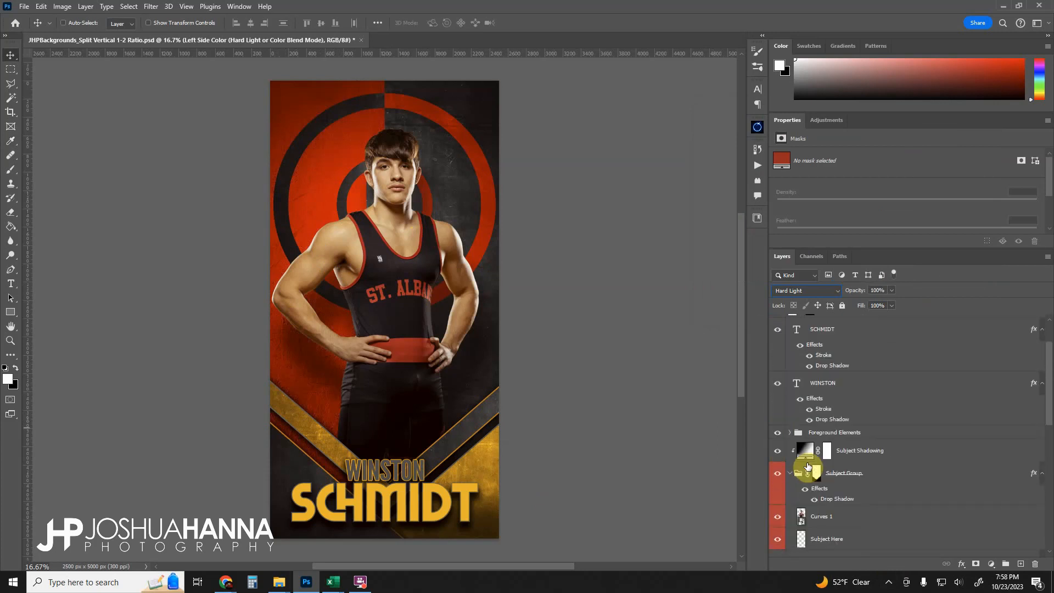
pyautogui.click(789, 433)
pyautogui.scroll(-2, 801, 440)
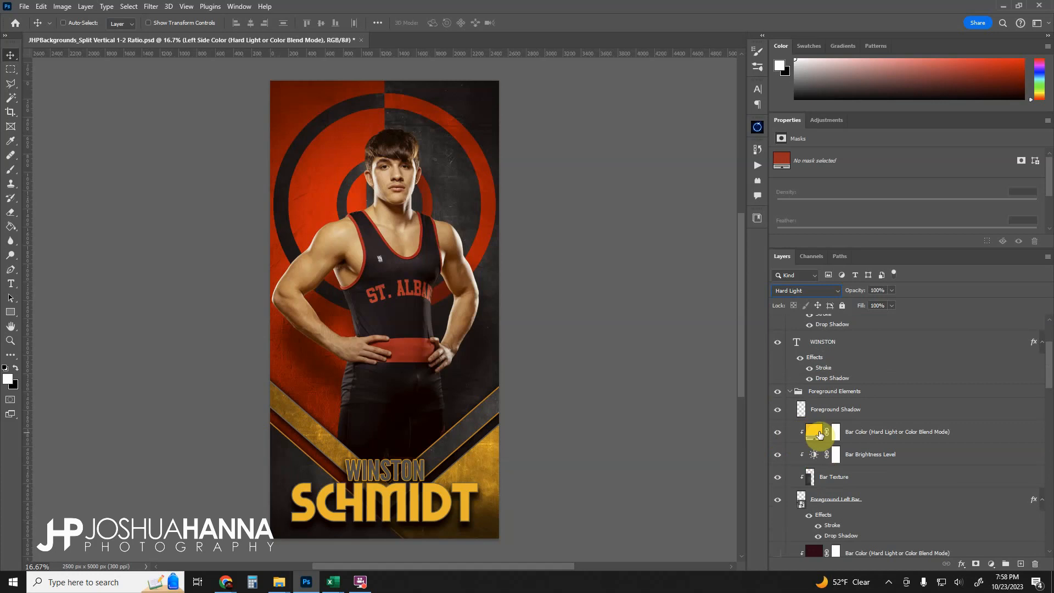
pyautogui.click(814, 432)
pyautogui.doubleClick(816, 433)
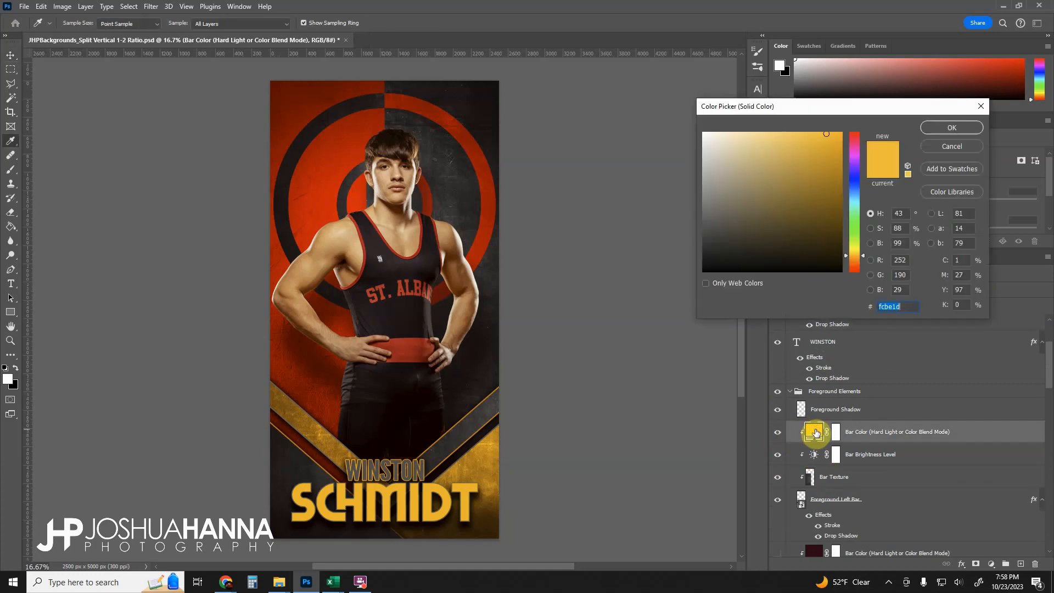
pyautogui.hotkey('ctrl', 'v')
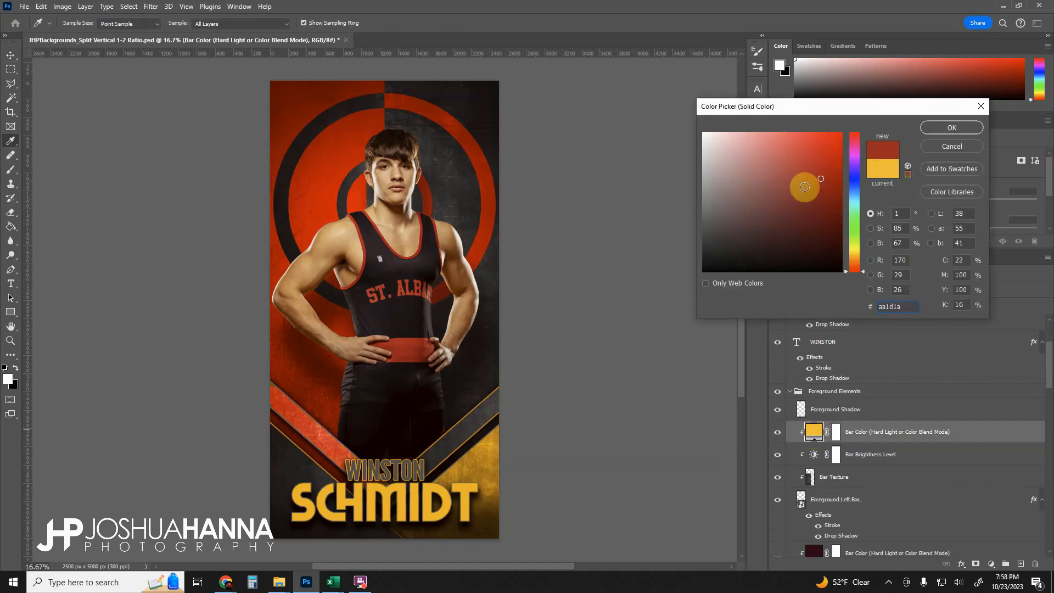
pyautogui.click(937, 129)
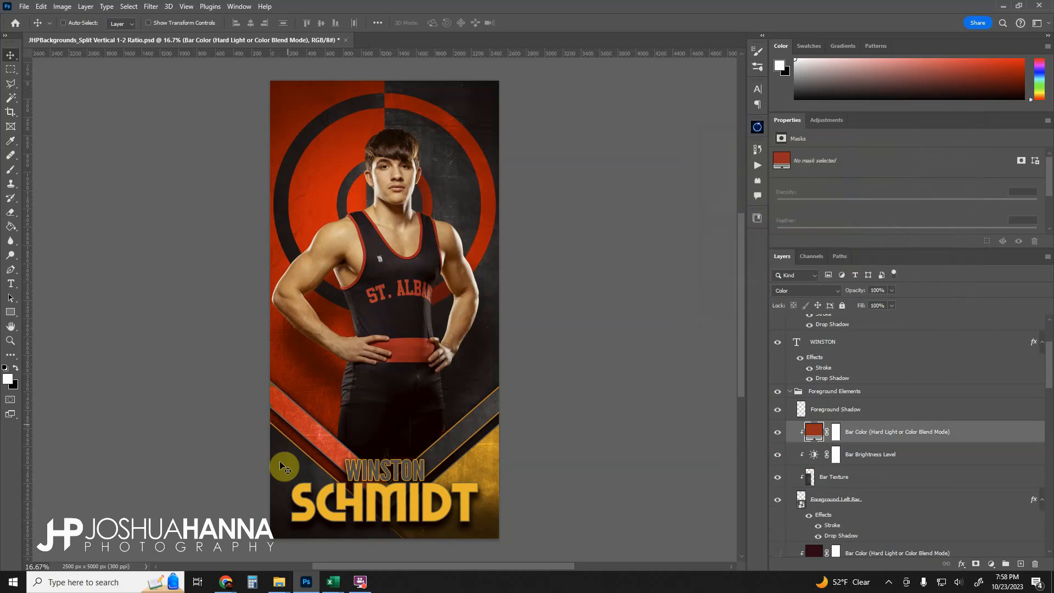
pyautogui.click(822, 290)
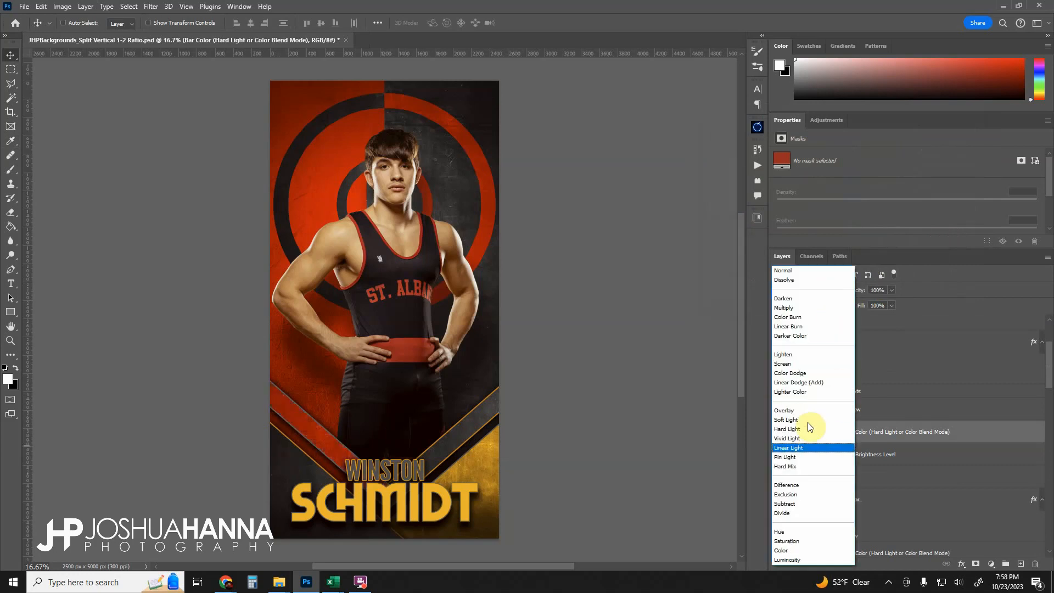
pyautogui.click(803, 434)
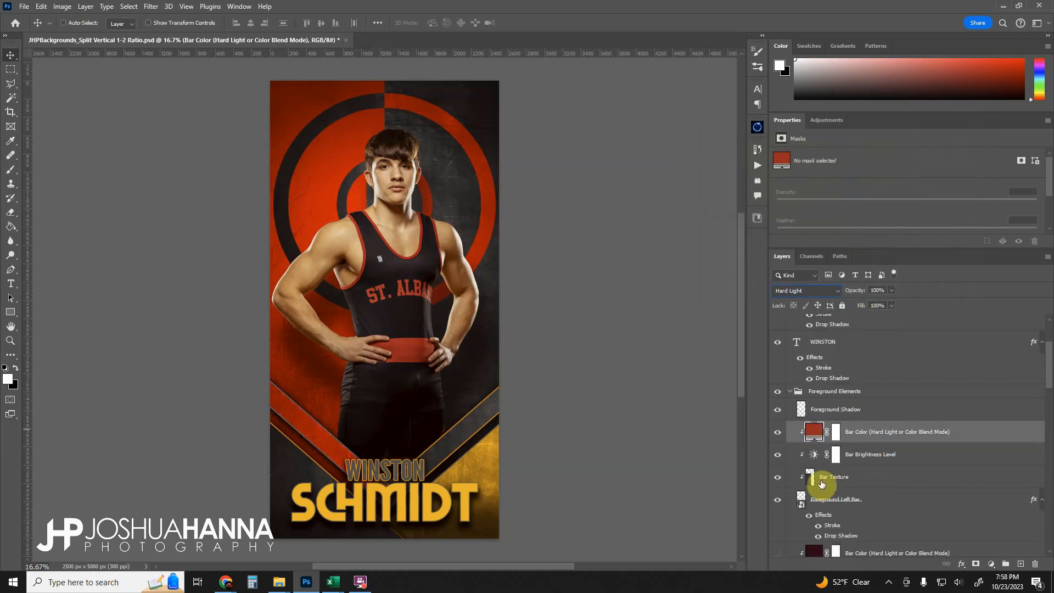
# - Set the Foreground Right Triangle's Triangle Color fill to aa1d1a with a Hard Light blend mode
pyautogui.scroll(-1, 808, 501)
pyautogui.scroll(-15, 816, 501)
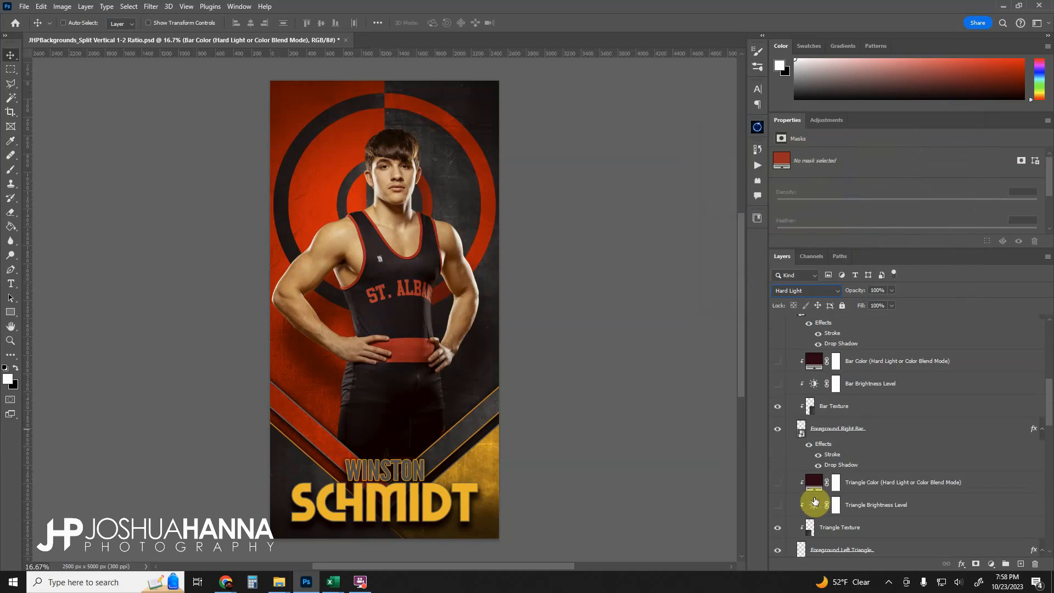
pyautogui.doubleClick(815, 481)
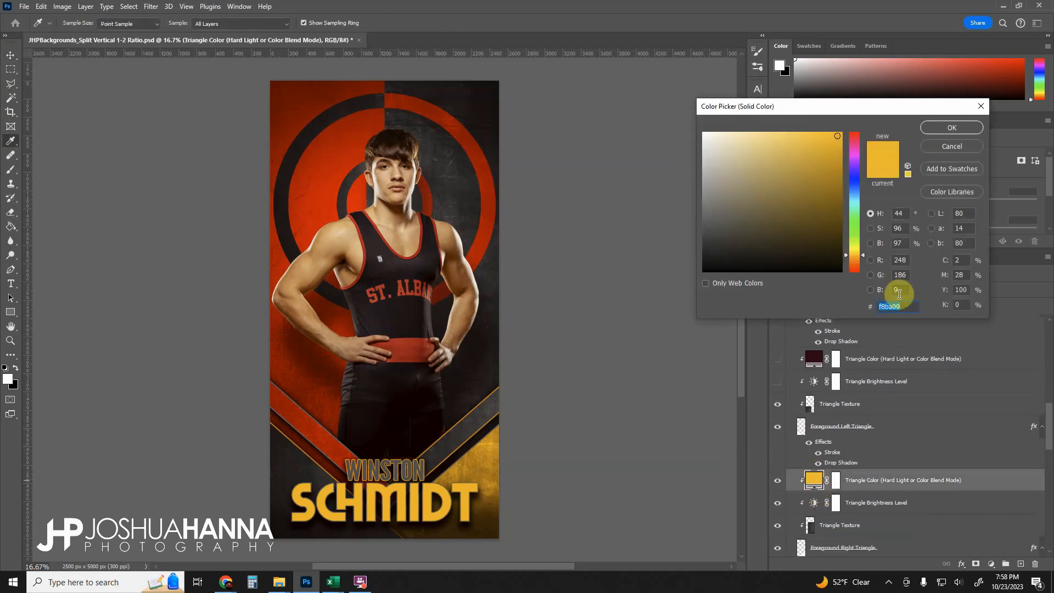
pyautogui.hotkey('ctrl', 'v')
pyautogui.click(948, 126)
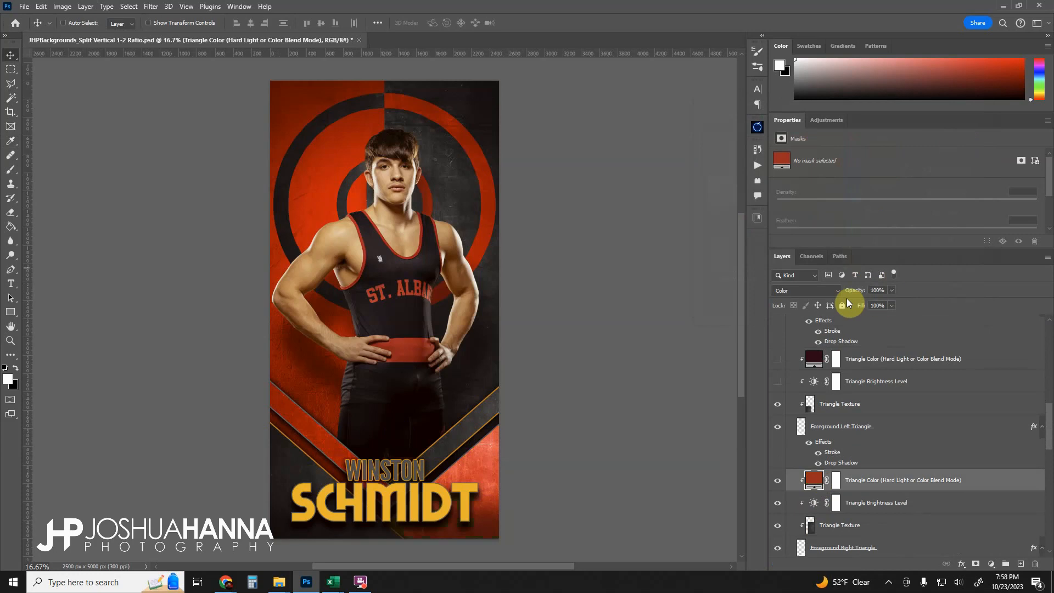
pyautogui.click(827, 291)
pyautogui.click(797, 431)
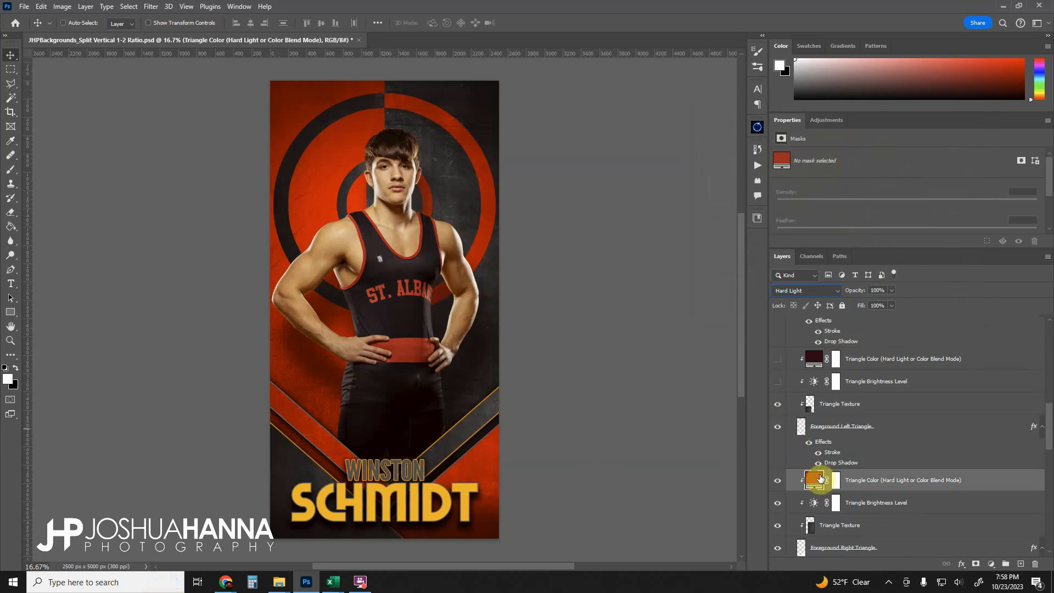
# - Toggle the Foreground Left Triangle off and on, then set its stroke color to aa1d1a
pyautogui.scroll(1, 811, 486)
pyautogui.click(781, 454)
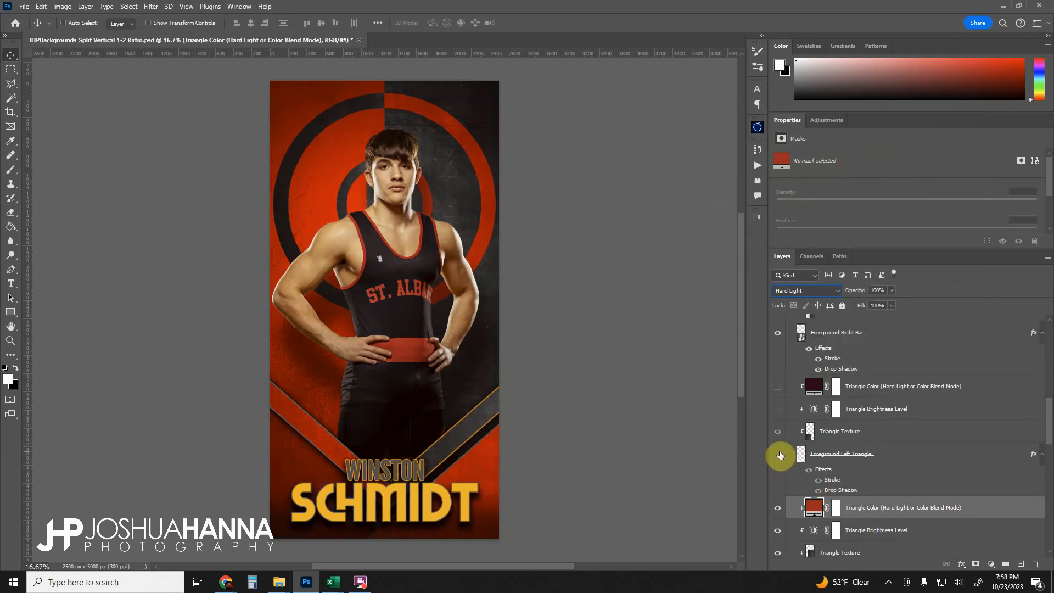
pyautogui.click(780, 455)
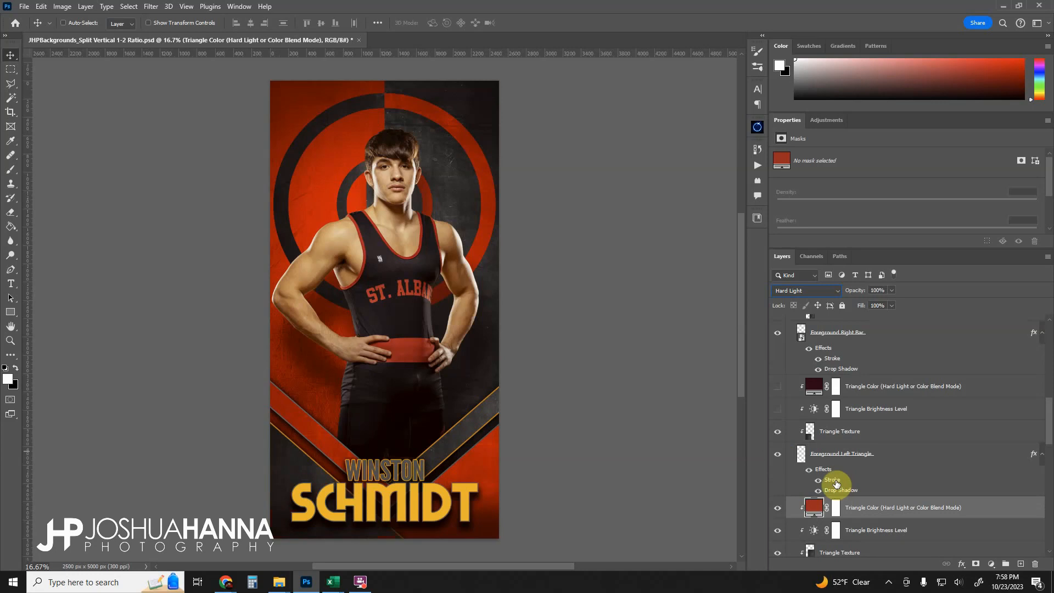
pyautogui.click(834, 481)
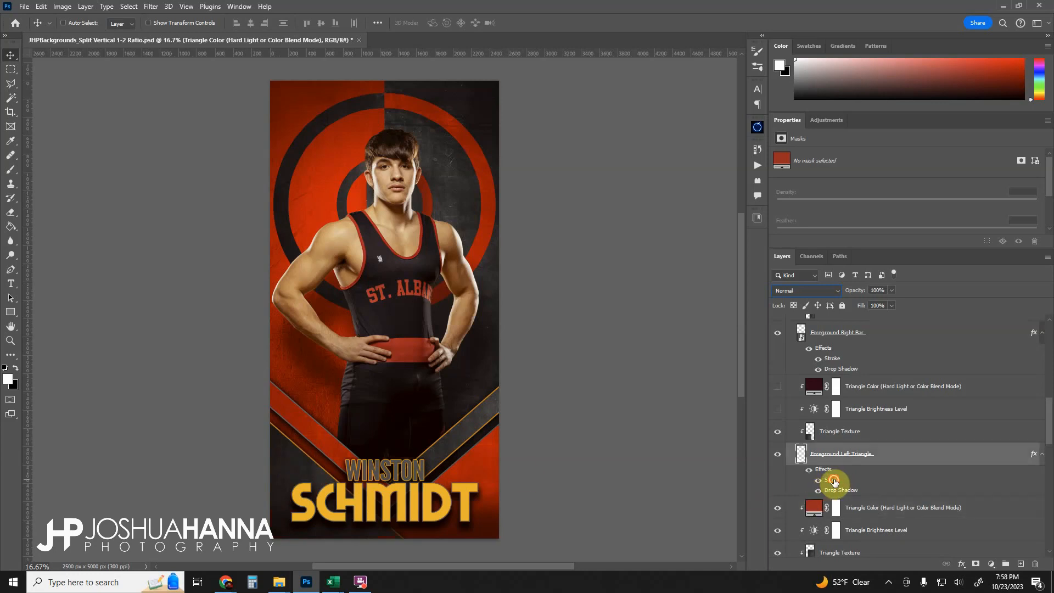
pyautogui.doubleClick(834, 481)
pyautogui.click(800, 200)
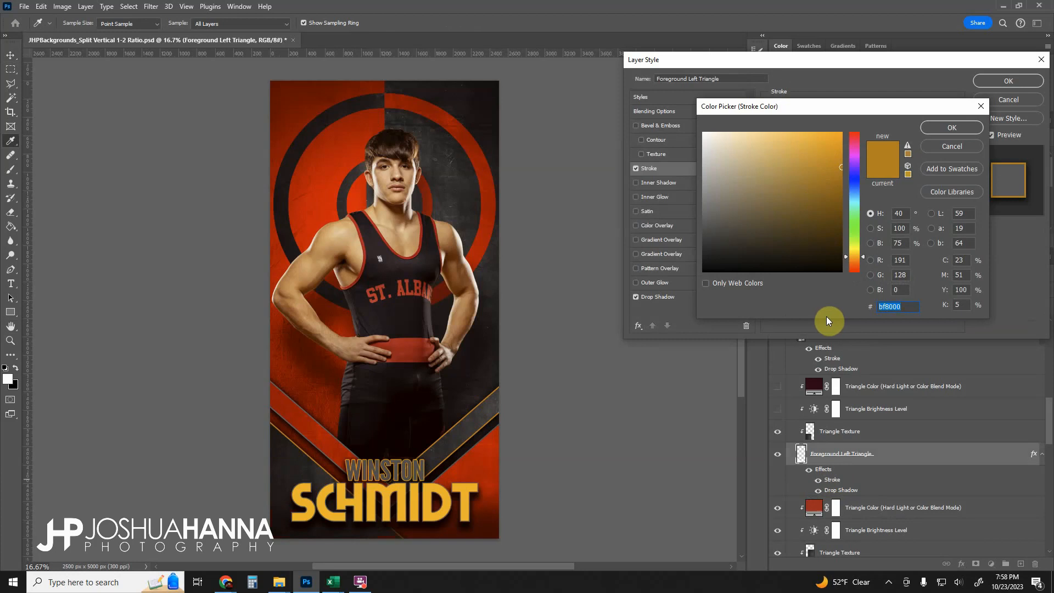
pyautogui.write('aa1d1a')
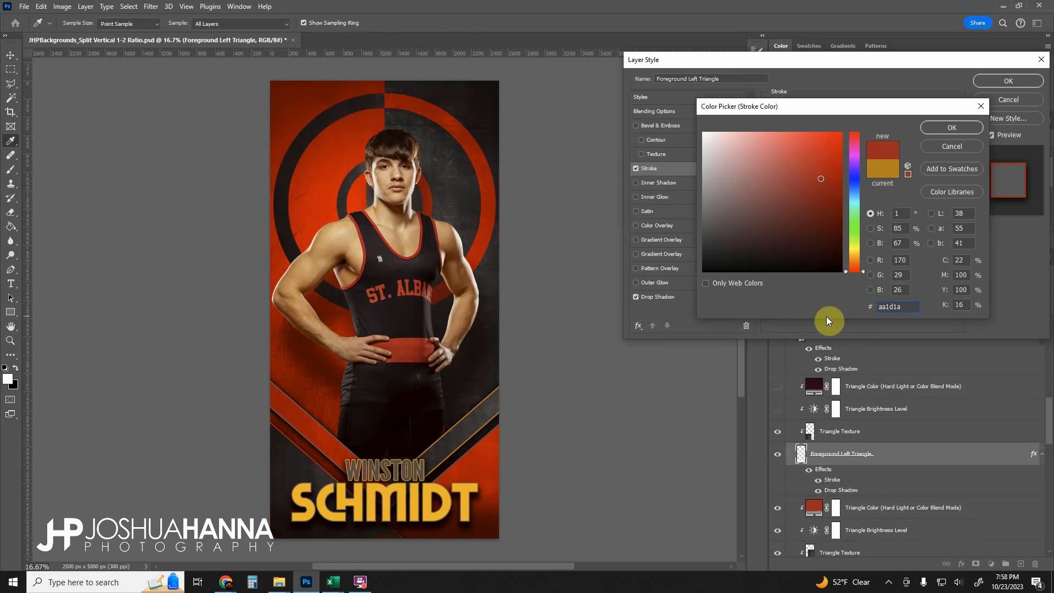
pyautogui.click(952, 128)
pyautogui.click(1005, 83)
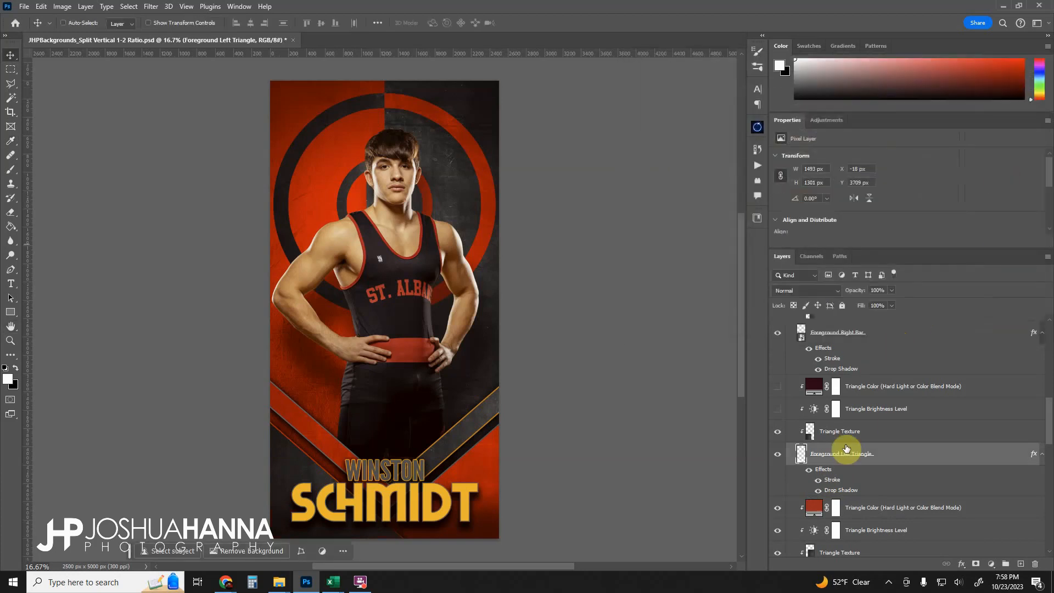
# - Toggle the Bar Texture and Foreground Right Bar layers off and on to compare their effect
pyautogui.scroll(5, 840, 447)
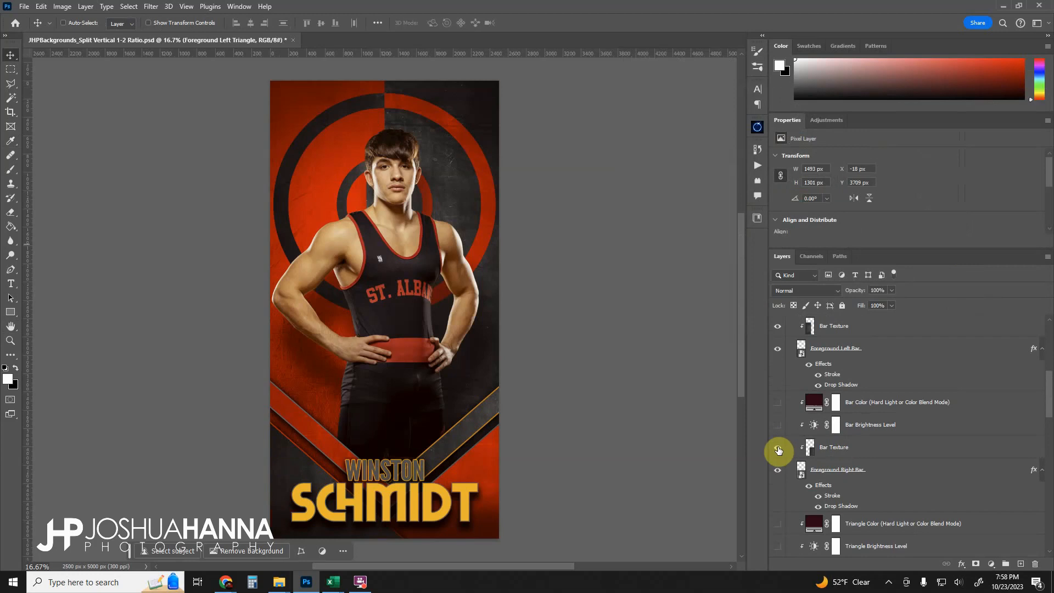
pyautogui.click(778, 448)
pyautogui.click(778, 448)
pyautogui.click(778, 470)
pyautogui.click(778, 470)
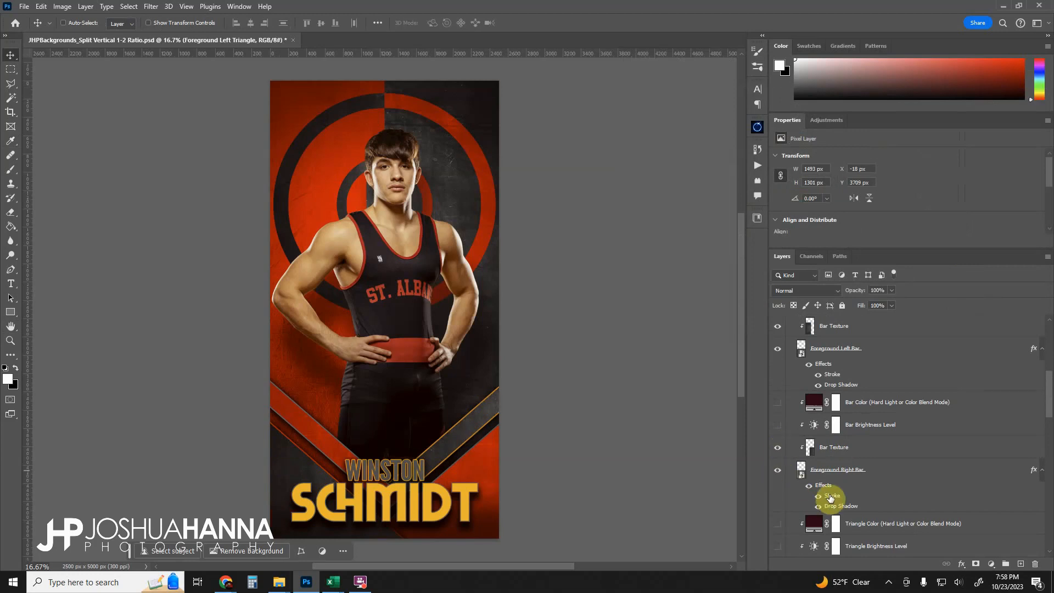
# - Set the Foreground Right Bar's stroke color to aa1d1a
pyautogui.doubleClick(831, 496)
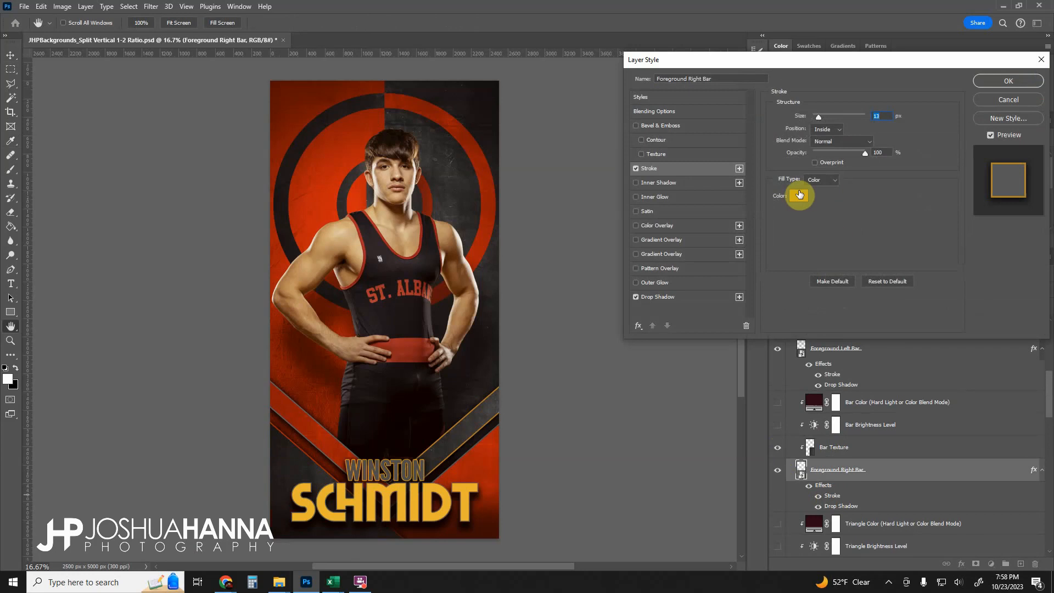
pyautogui.click(800, 195)
pyautogui.write('aa1d1a')
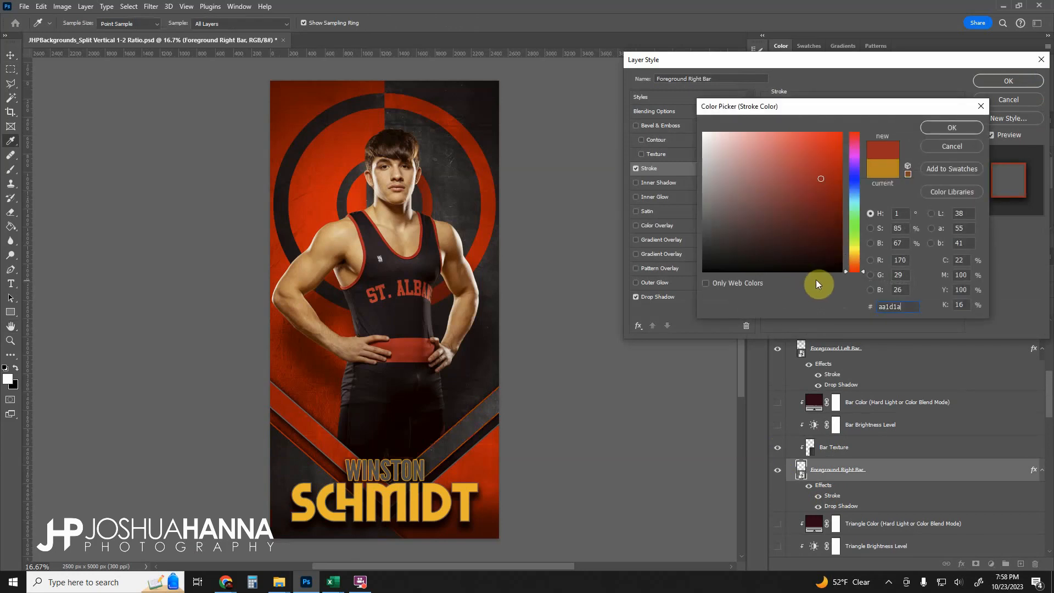
pyautogui.click(945, 128)
pyautogui.click(1002, 81)
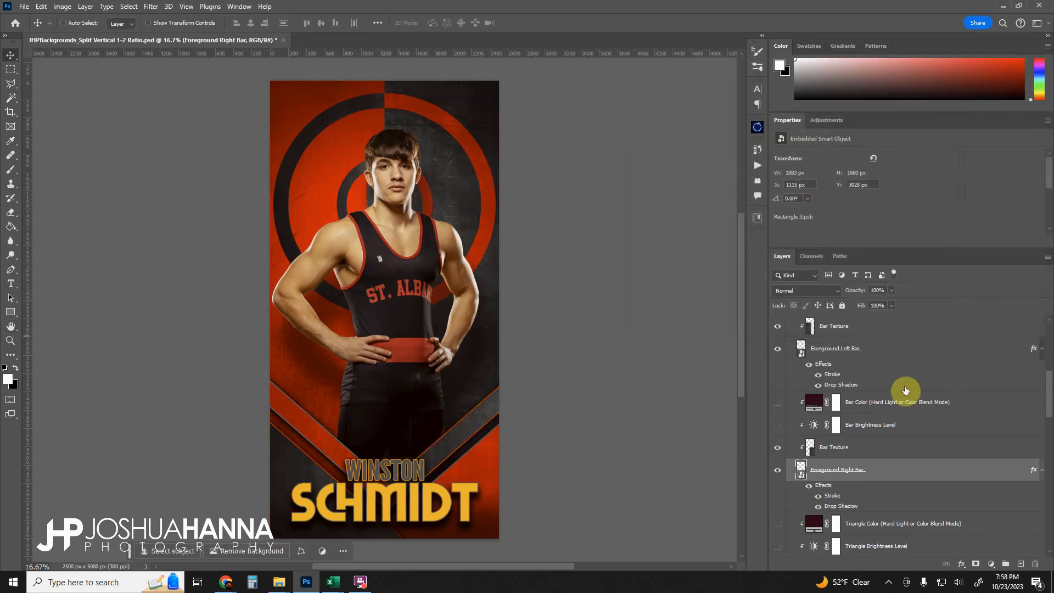
# - Collapse the Foreground Elements group in the layer stack
pyautogui.scroll(2, 862, 498)
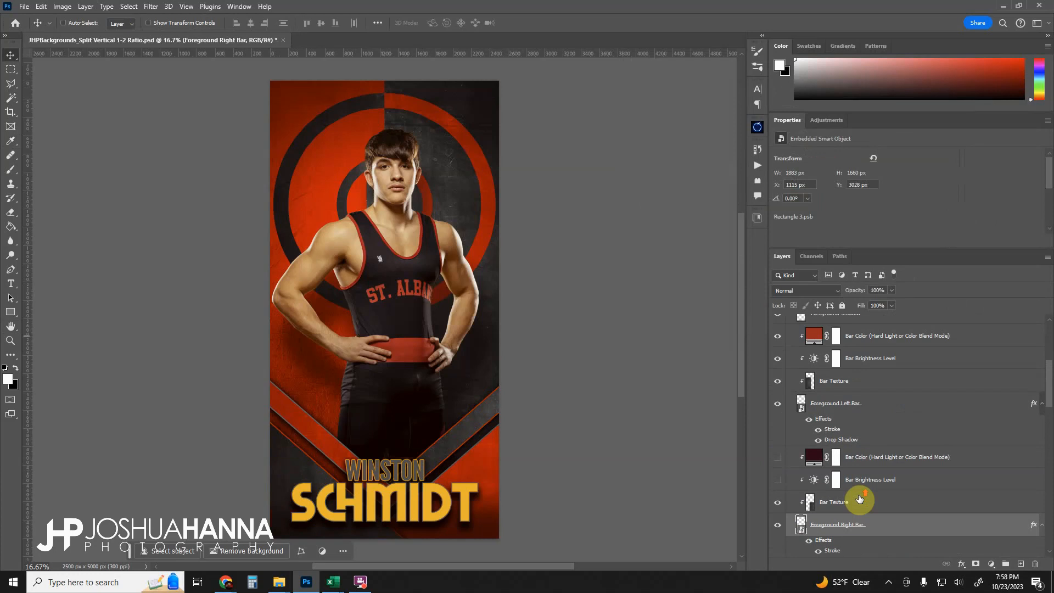
pyautogui.scroll(3, 824, 461)
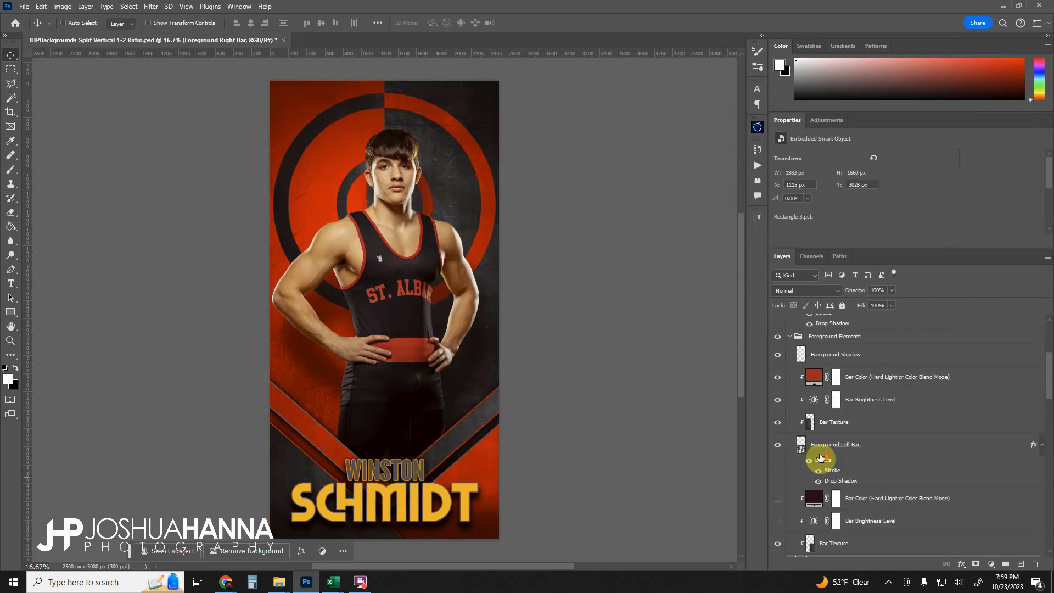
pyautogui.scroll(2, 820, 458)
pyautogui.click(792, 449)
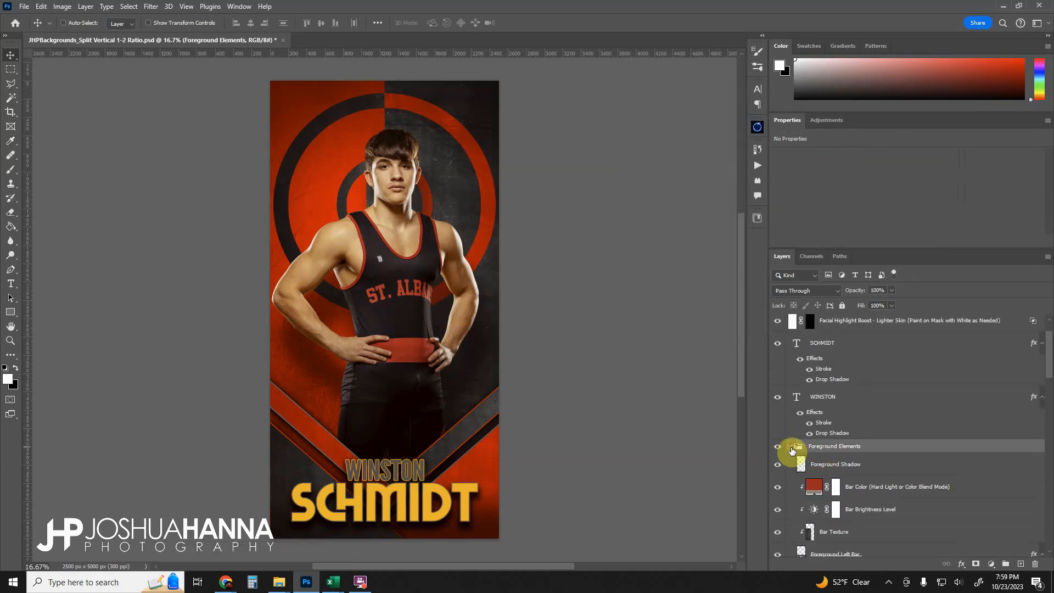
pyautogui.click(790, 446)
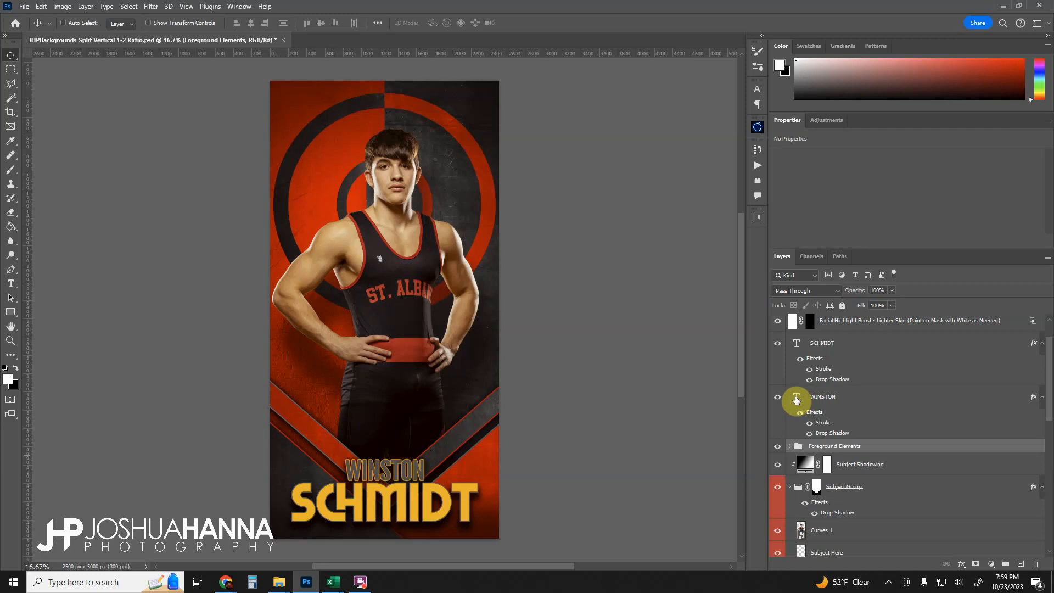
# - Set the SCHMIDT text layer's color to aa1d1a
pyautogui.click(799, 344)
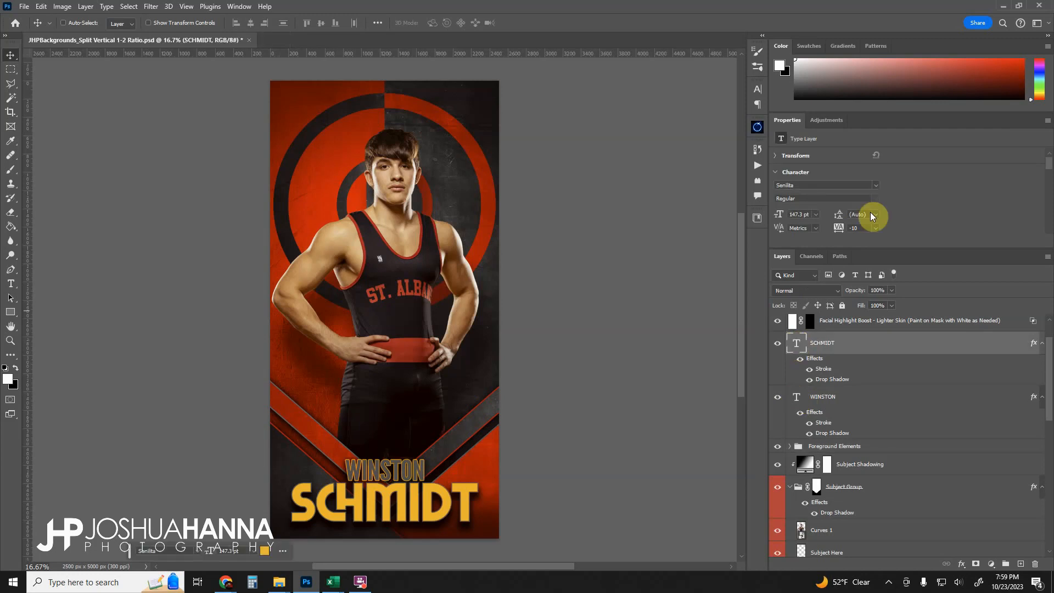
pyautogui.scroll(-3, 898, 186)
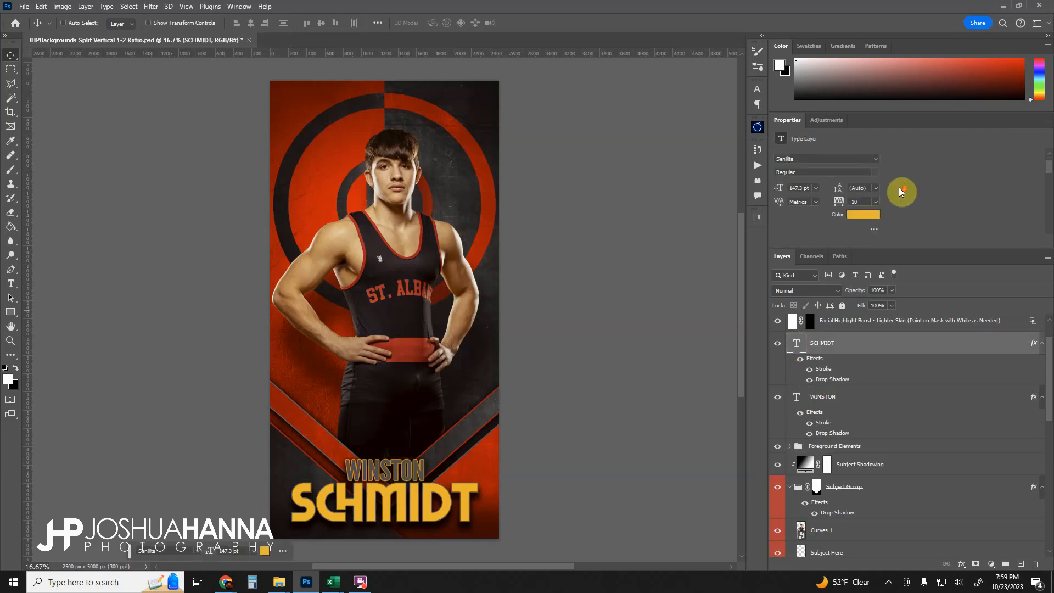
pyautogui.click(864, 205)
pyautogui.write('aa1d1a')
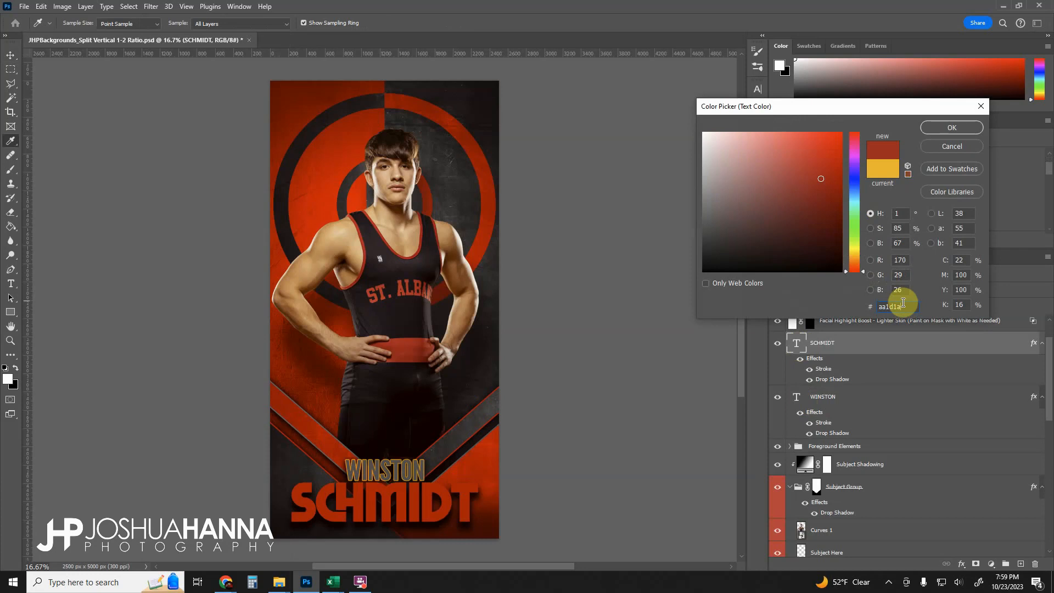
pyautogui.click(952, 130)
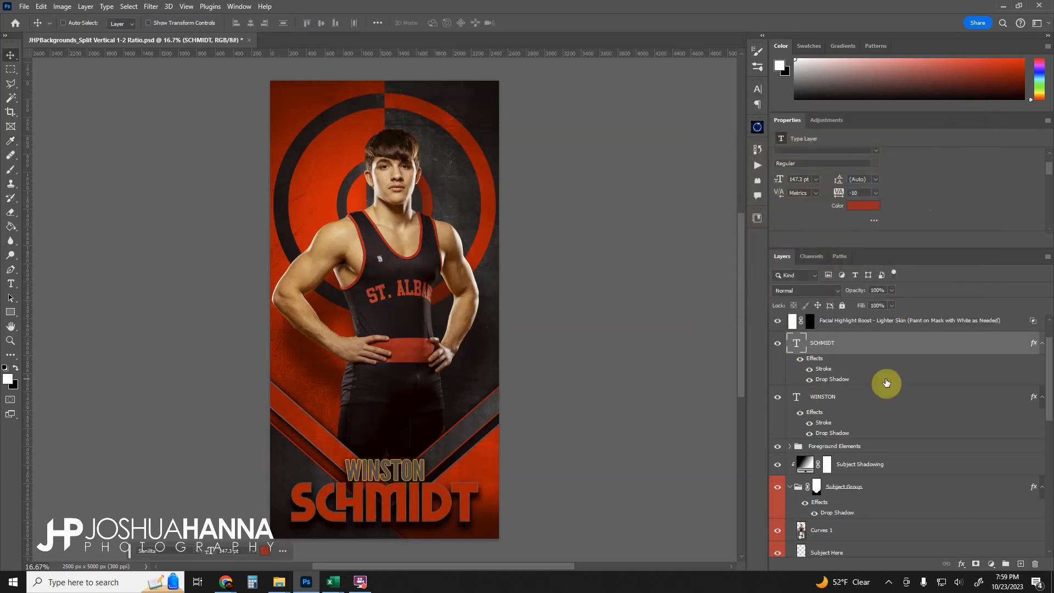
# - Set the SCHMIDT text layer's stroke color to the light gray cfcfcf
pyautogui.doubleClick(827, 371)
pyautogui.click(792, 205)
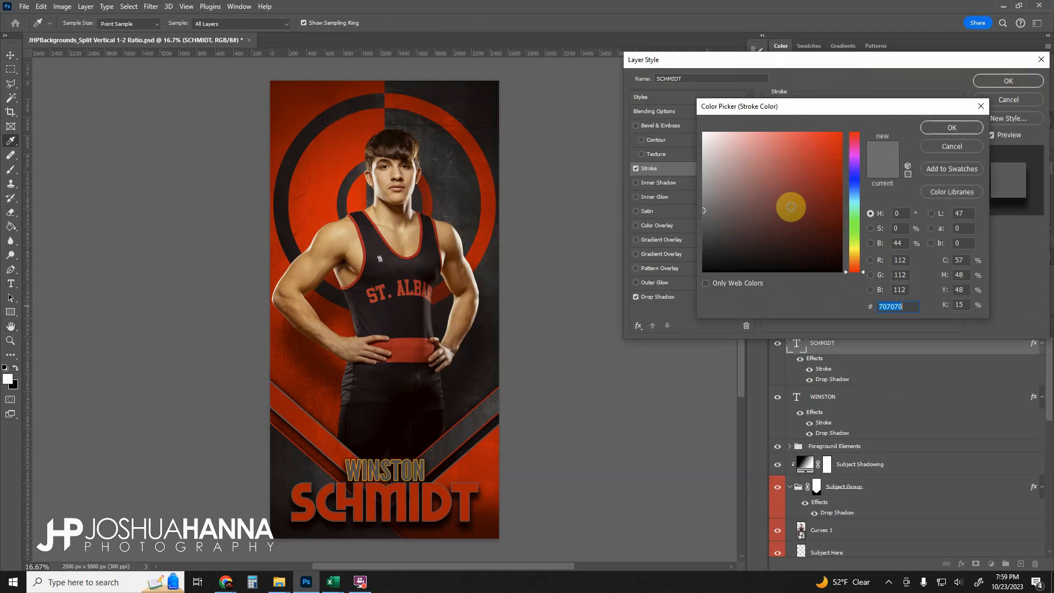
pyautogui.moveTo(712, 159); pyautogui.dragTo(690, 157)
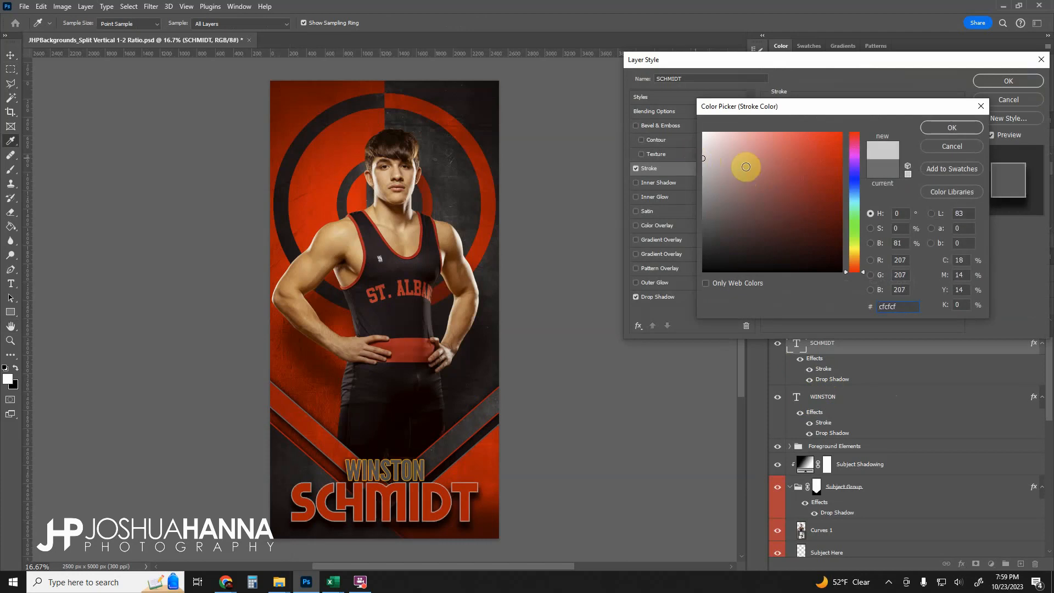
pyautogui.click(950, 128)
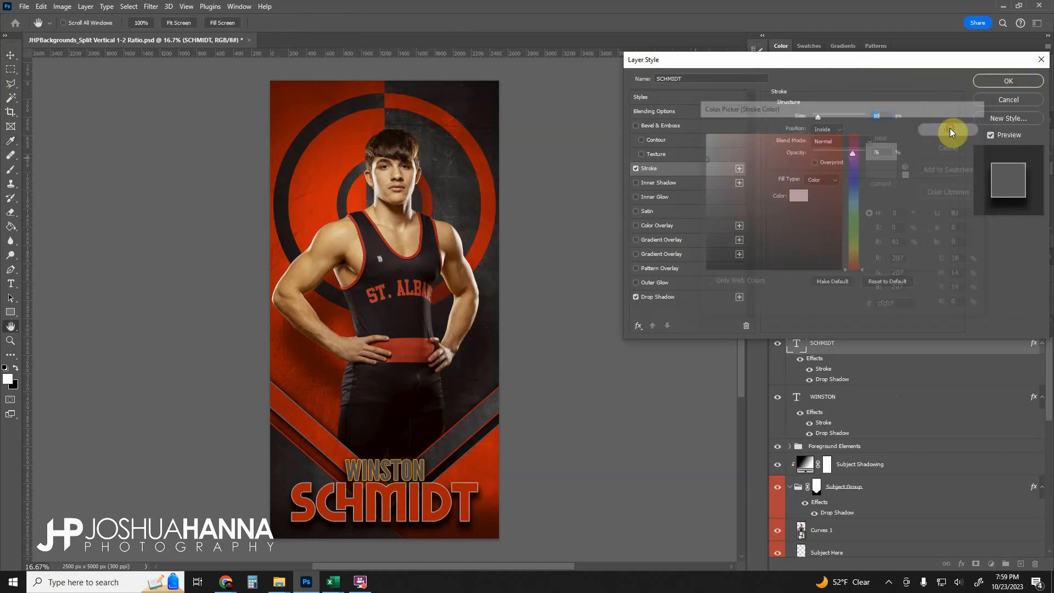
pyautogui.click(999, 81)
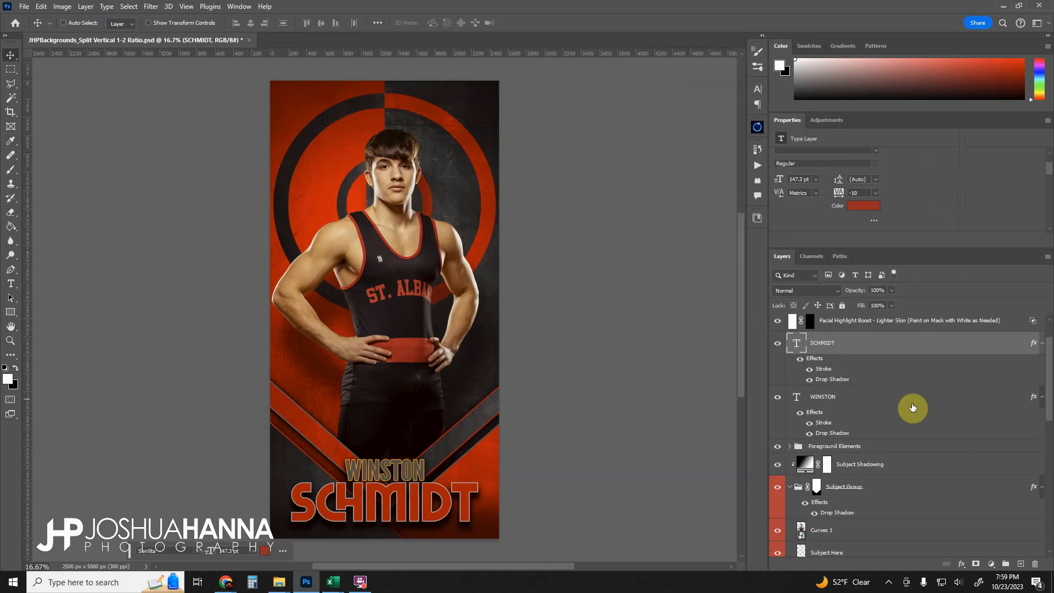
# - Set the WINSTON text layer's stroke color to aa1d1a
pyautogui.click(822, 399)
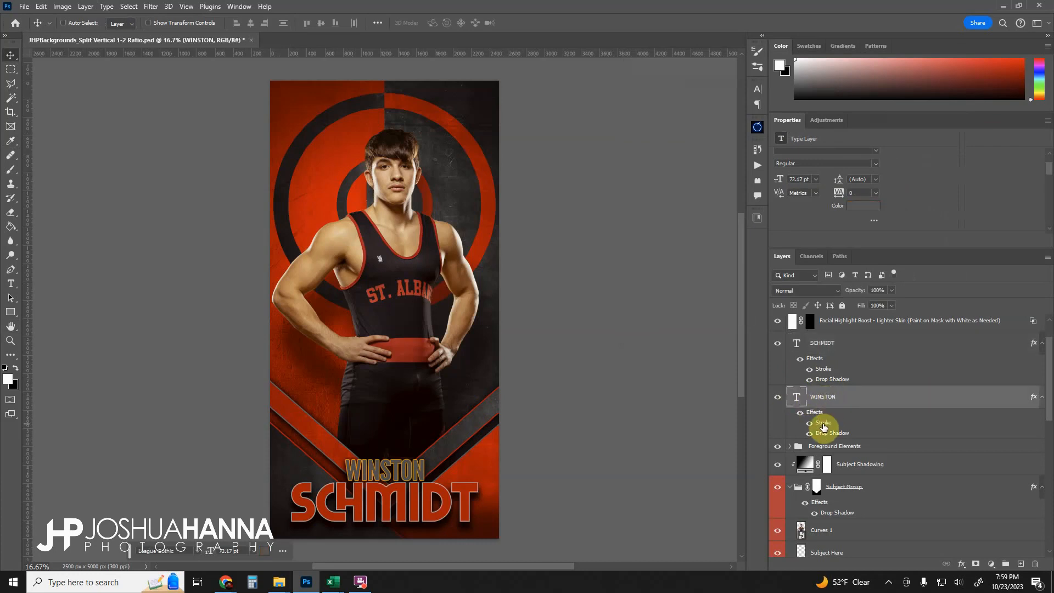
pyautogui.doubleClick(824, 425)
pyautogui.click(798, 194)
pyautogui.hotkey('ctrl', 'v')
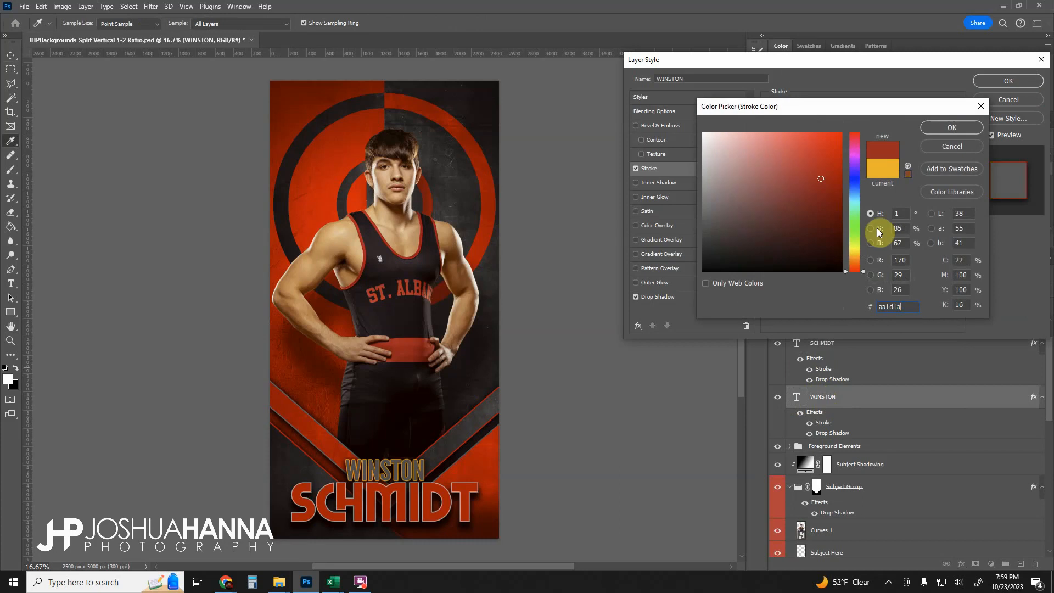
pyautogui.click(943, 127)
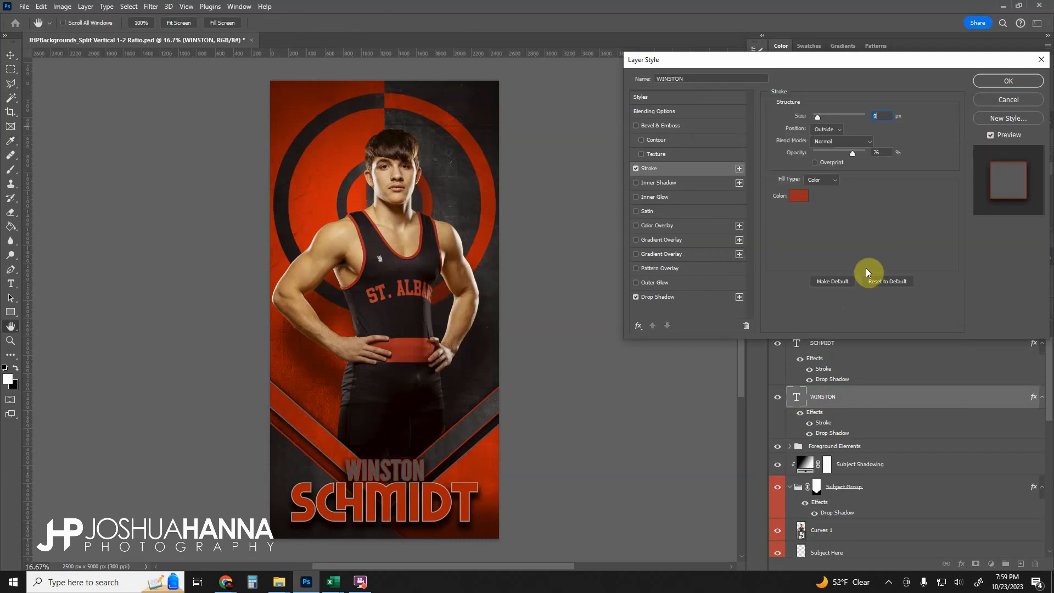
pyautogui.click(987, 82)
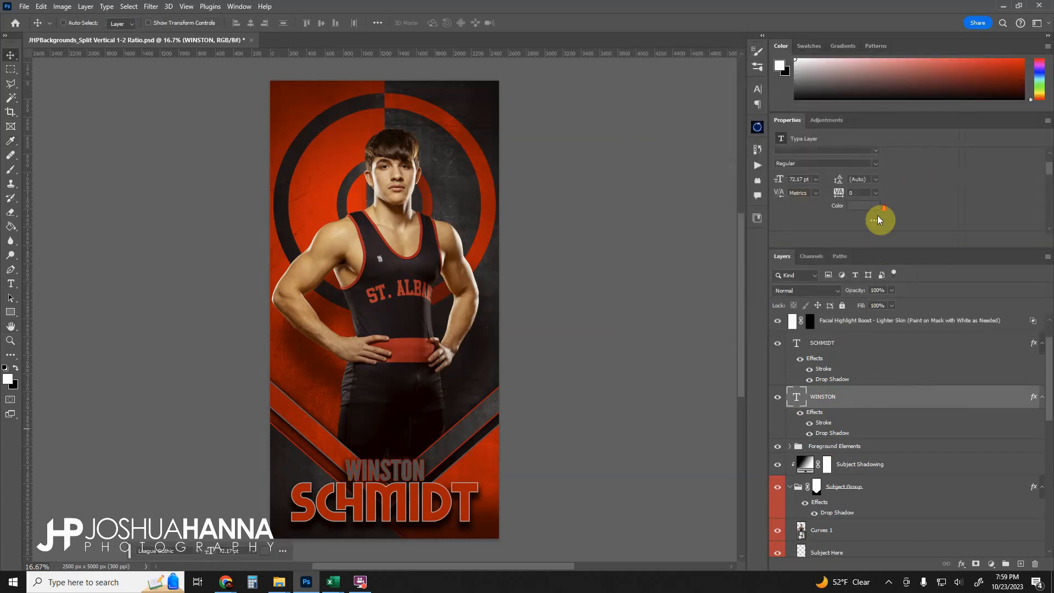
# - Set the WINSTON text color to black 000000
pyautogui.scroll(1, 872, 211)
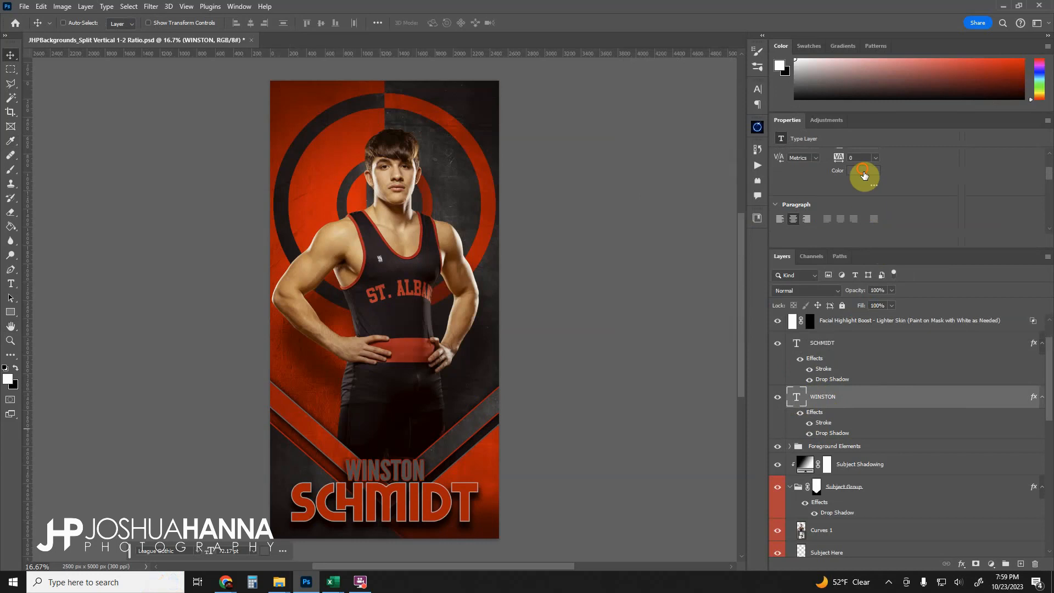
pyautogui.click(864, 174)
pyautogui.moveTo(796, 228)
pyautogui.mouseDown()
pyautogui.moveTo(701, 264)
pyautogui.moveTo(666, 299)
pyautogui.mouseUp()
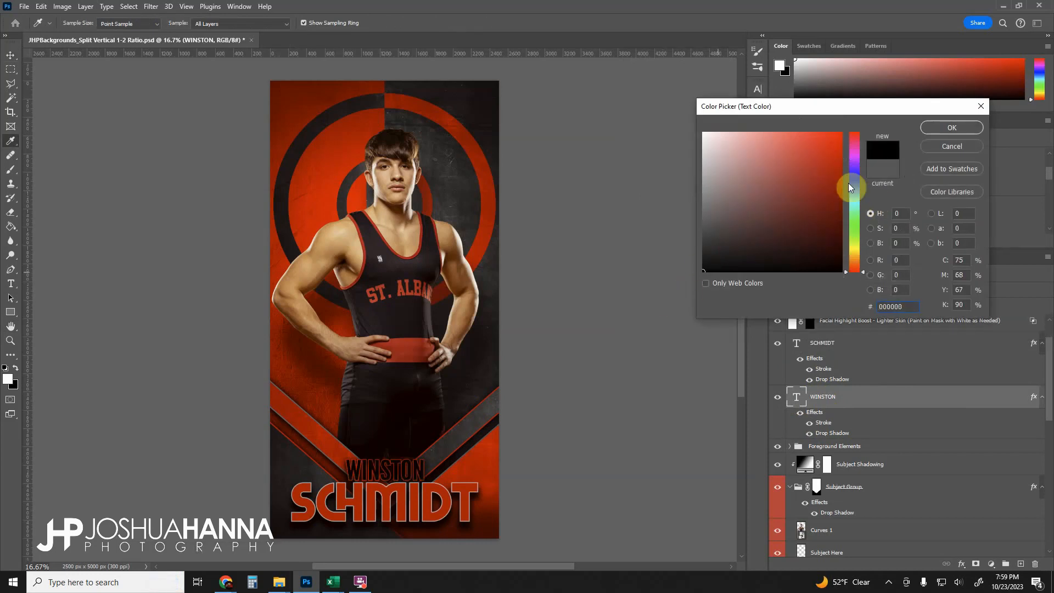
pyautogui.click(933, 129)
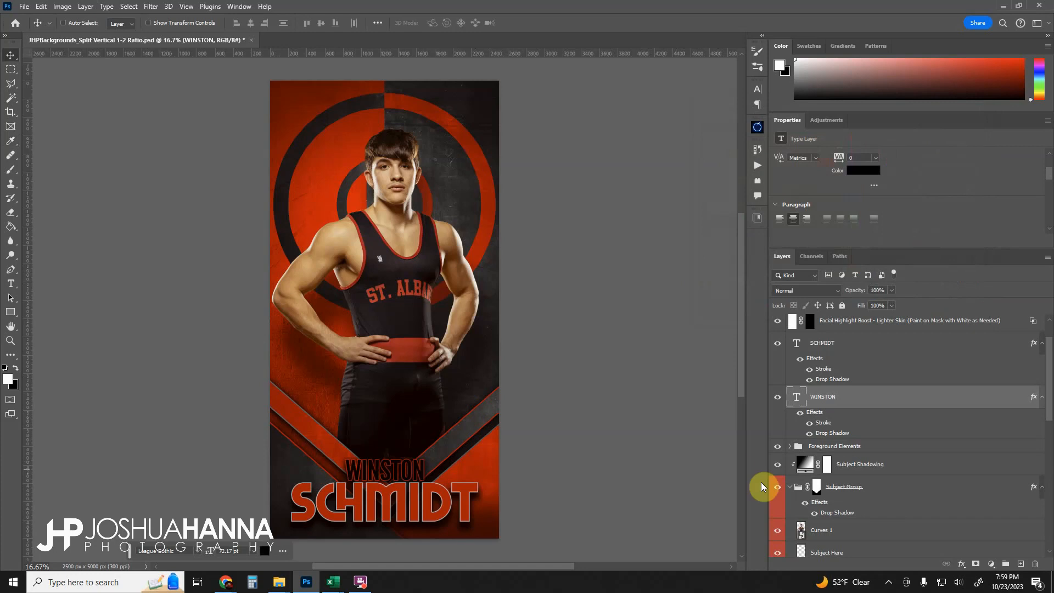
# - Paint over the subject's face on the Facial Highlight Boost - Lighter Skin layer mask with the Brush
pyautogui.scroll(1, 826, 463)
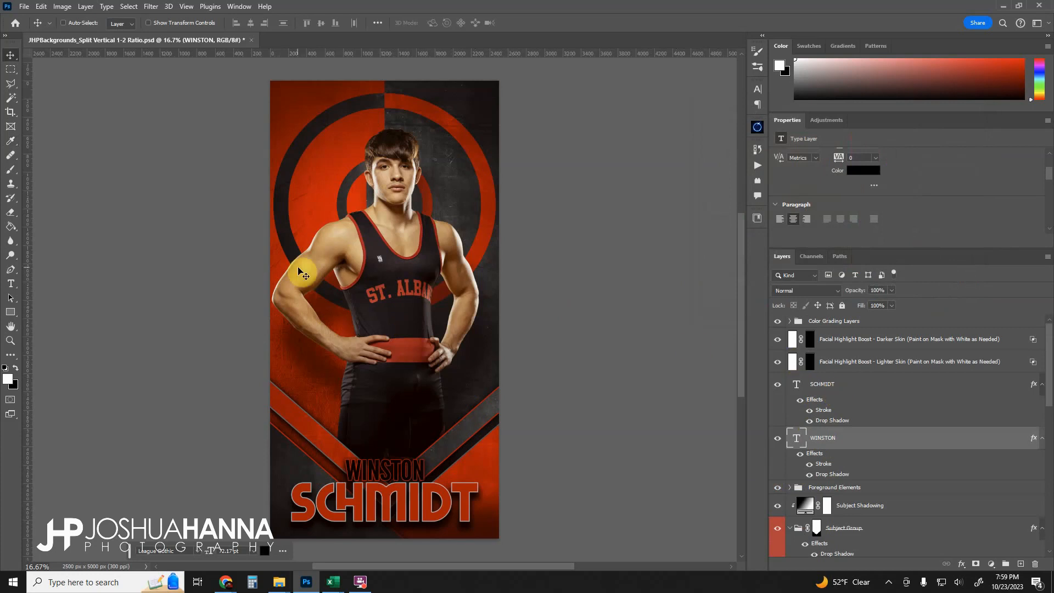
pyautogui.click(811, 364)
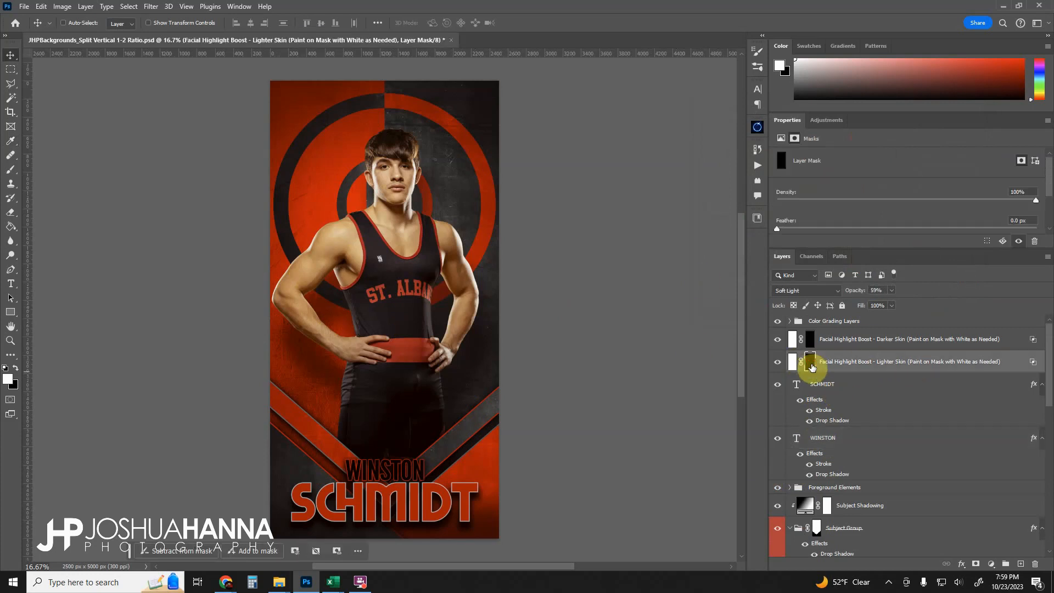
pyautogui.click(11, 170)
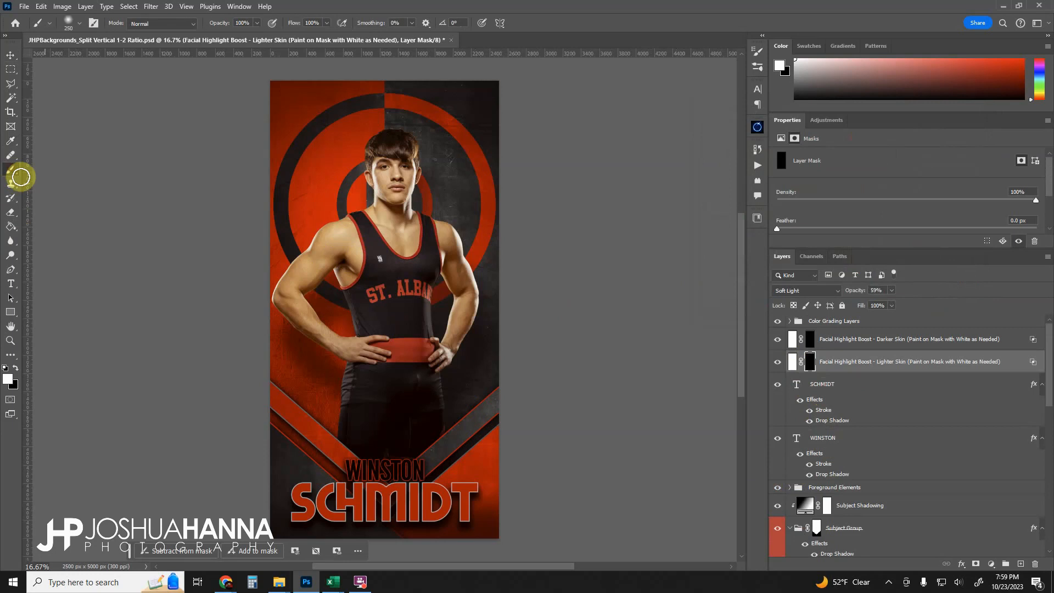
pyautogui.moveTo(401, 192)
pyautogui.mouseDown()
pyautogui.moveTo(388, 165)
pyautogui.moveTo(377, 164)
pyautogui.moveTo(396, 176)
pyautogui.moveTo(406, 208)
pyautogui.mouseUp()
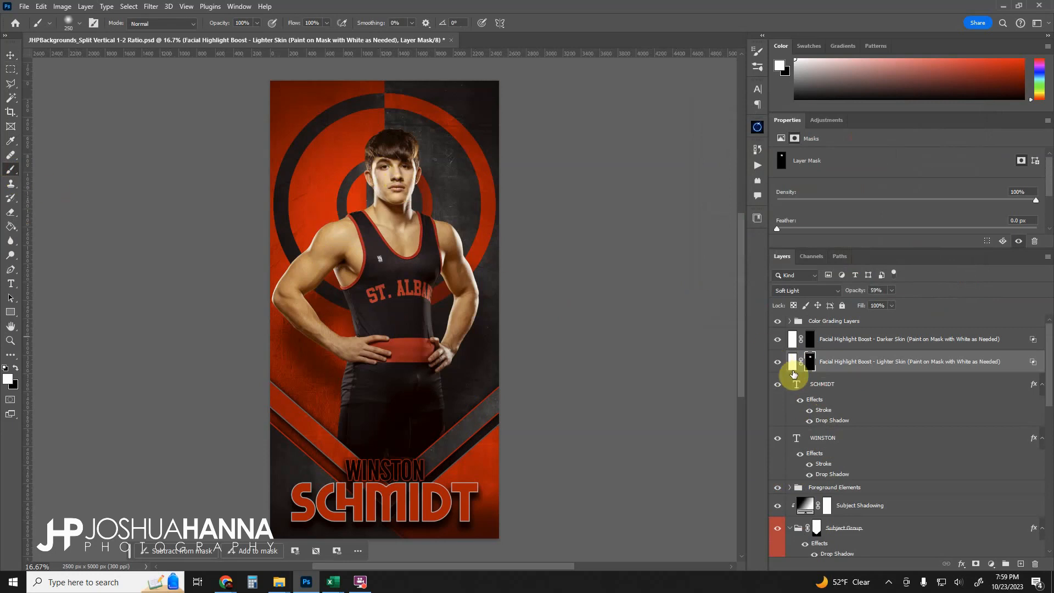
# - Toggle the Facial Highlight Boost - Lighter Skin layer off and on to compare, setting its opacity to 42%
pyautogui.click(779, 364)
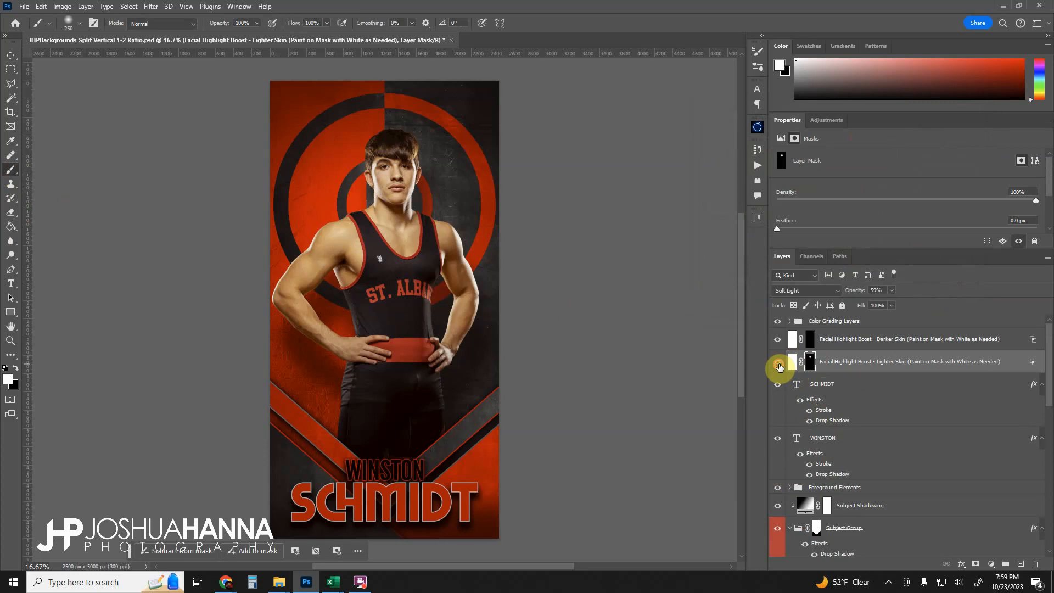
pyautogui.click(779, 364)
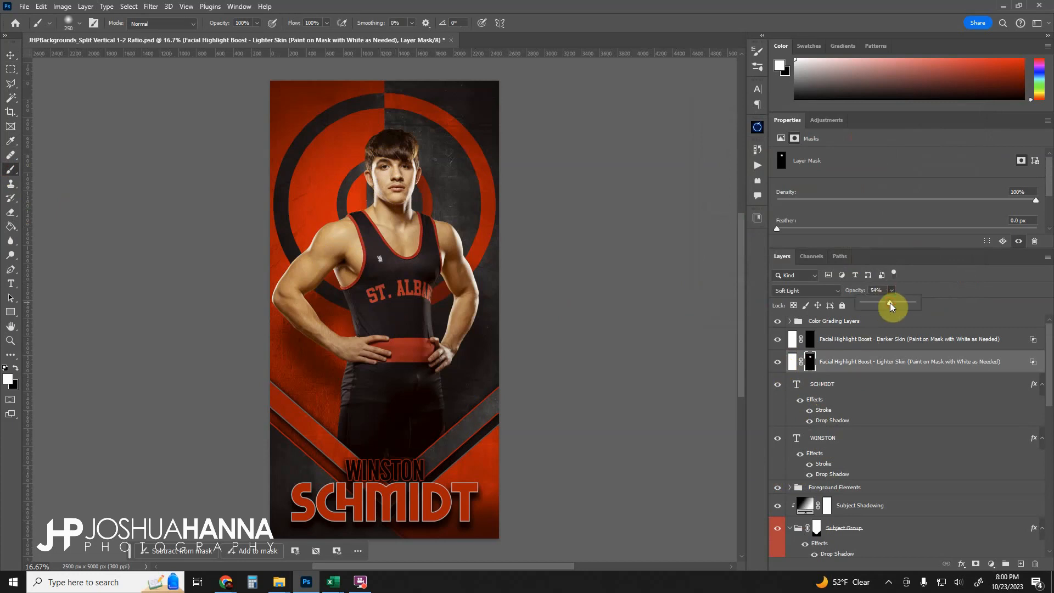
pyautogui.click(779, 363)
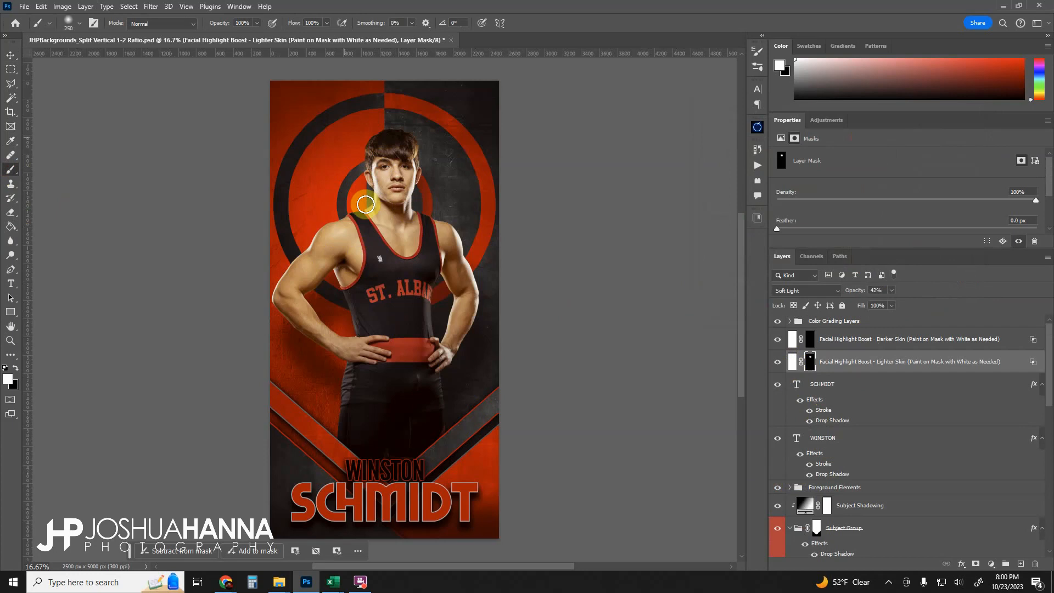